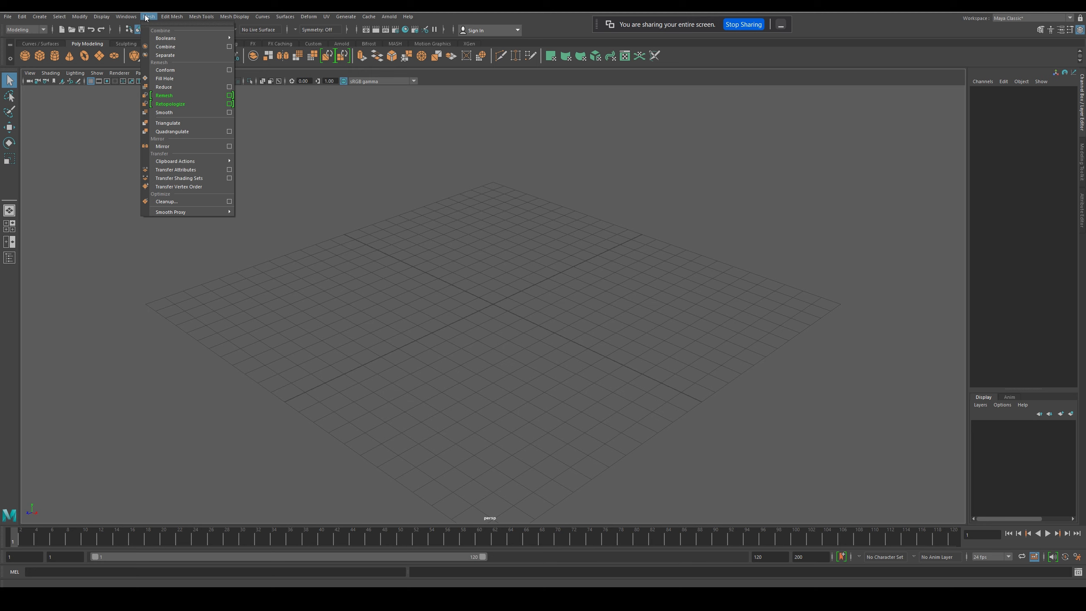
Switch the menu set to Rigging and return it to Modeling
mouse_move(196, 19)
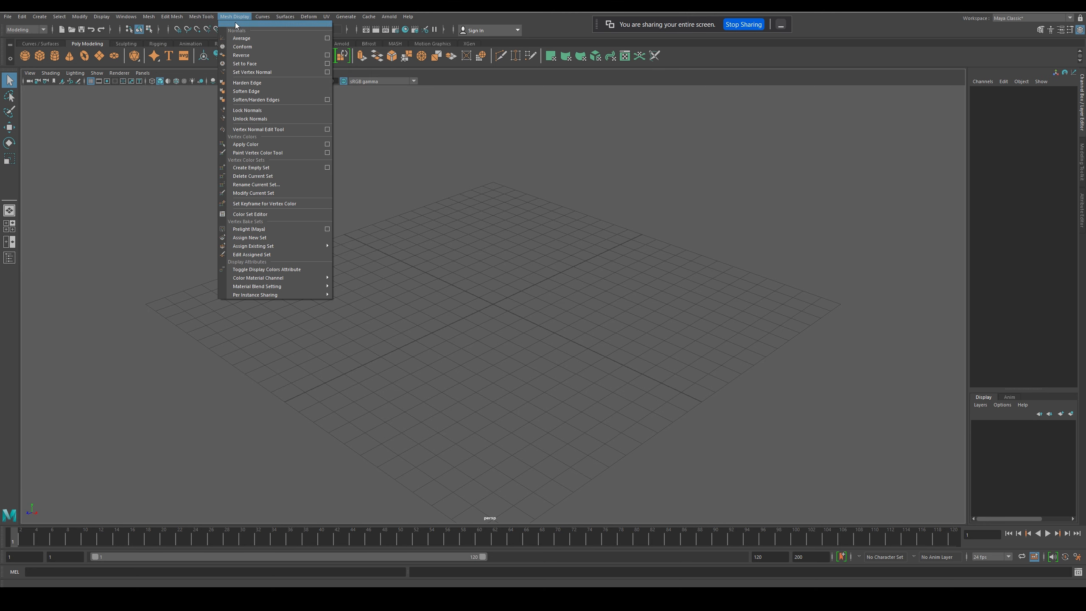
click(82, 51)
click(32, 38)
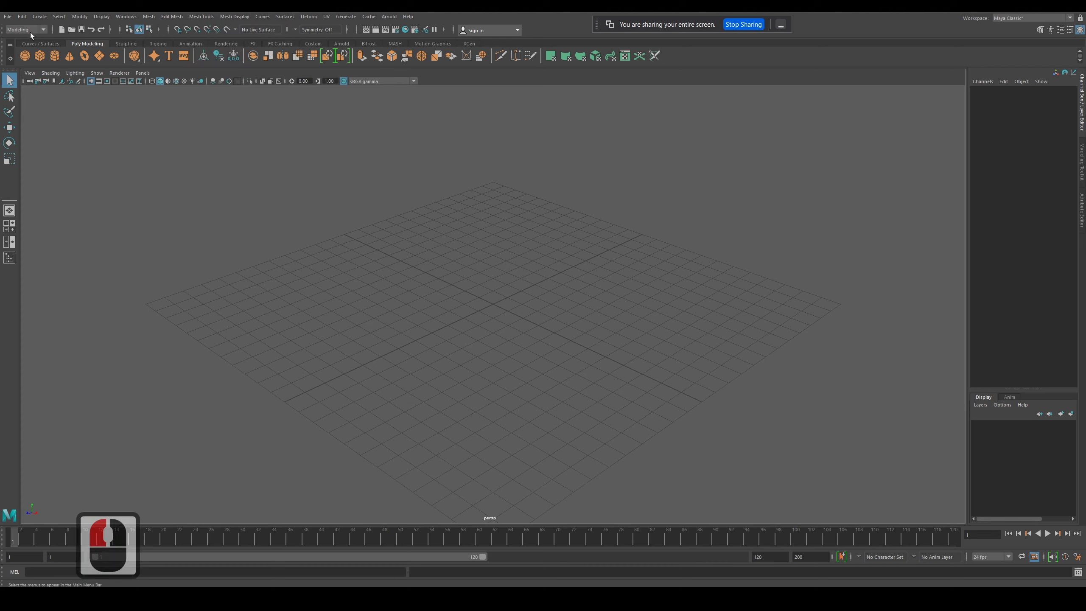
click(35, 33)
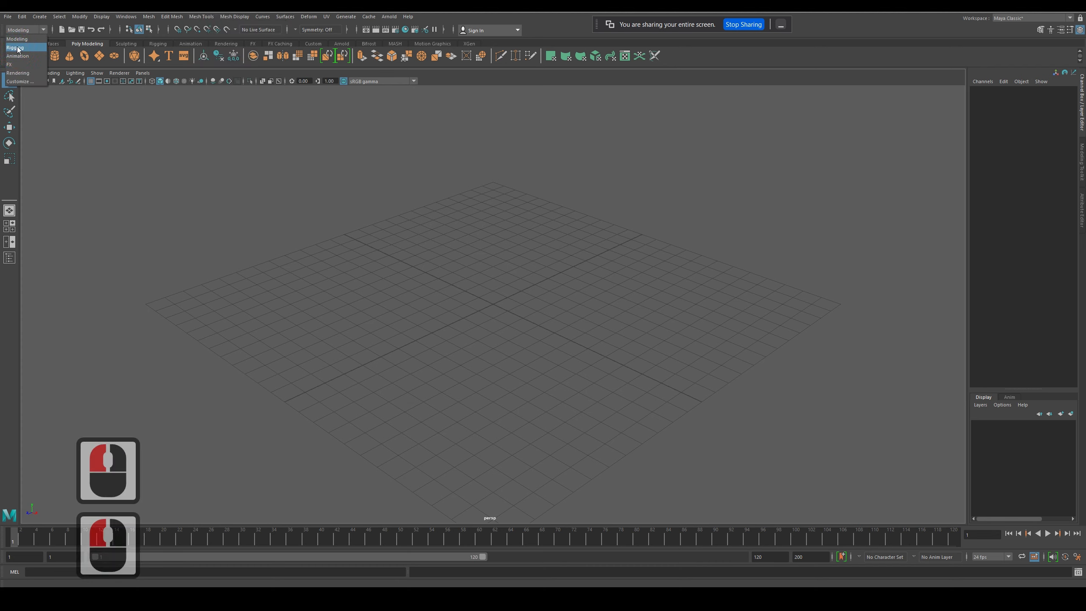
click(17, 47)
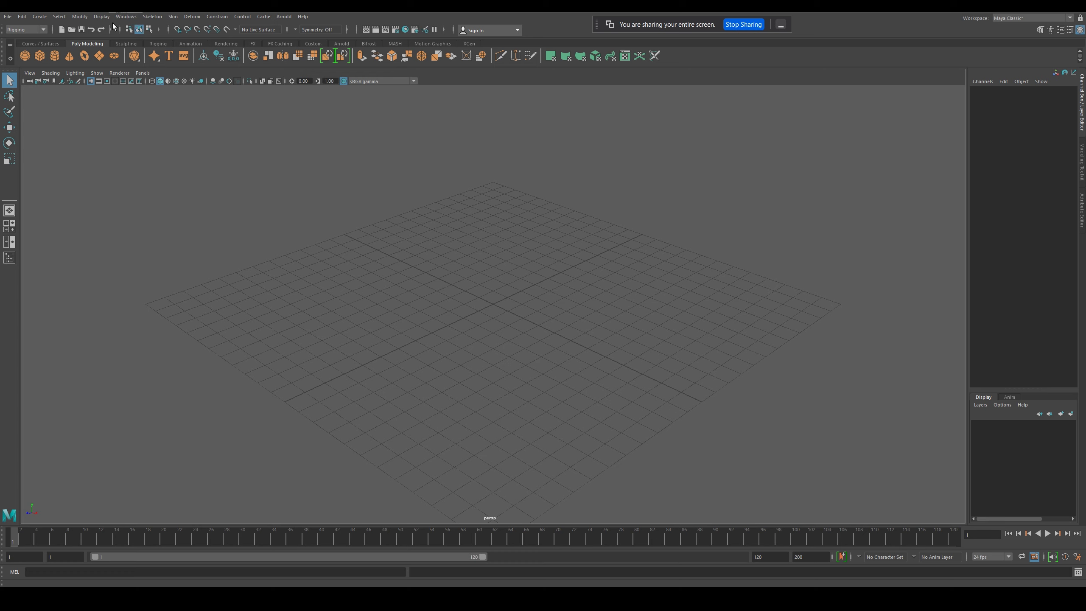
click(43, 31)
click(17, 39)
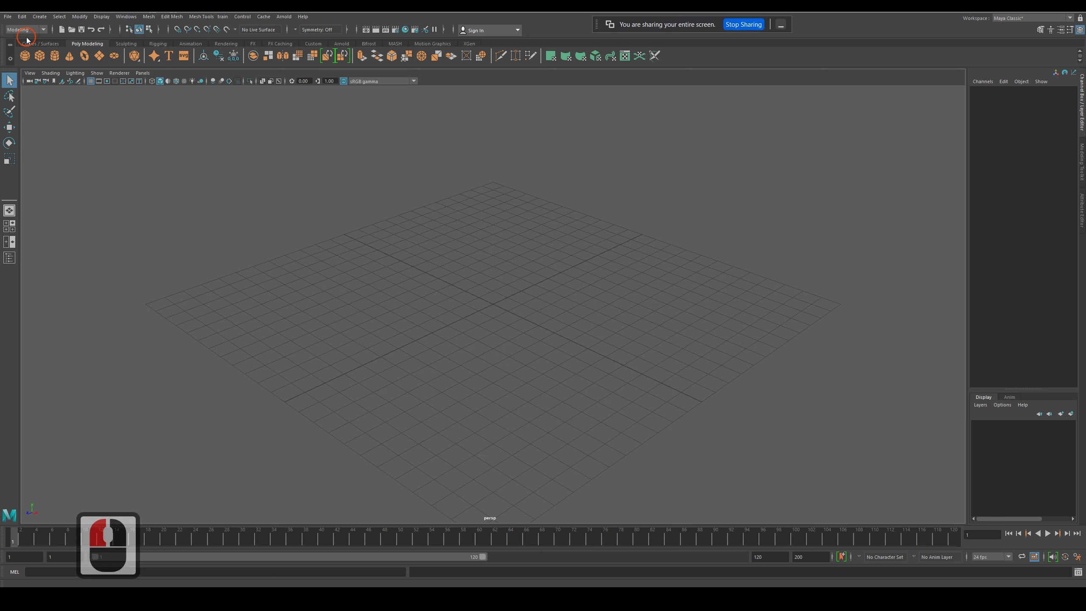
Examine the file, editing, modification, editor-window and mesh commands available in the Modeling menu set
click(9, 17)
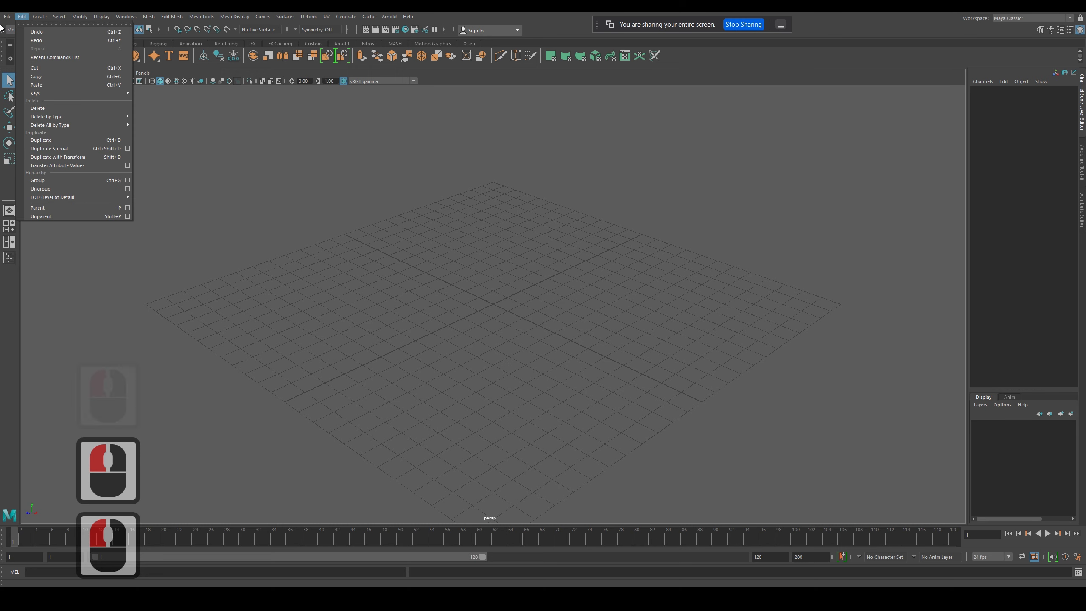
mouse_move(21, 17)
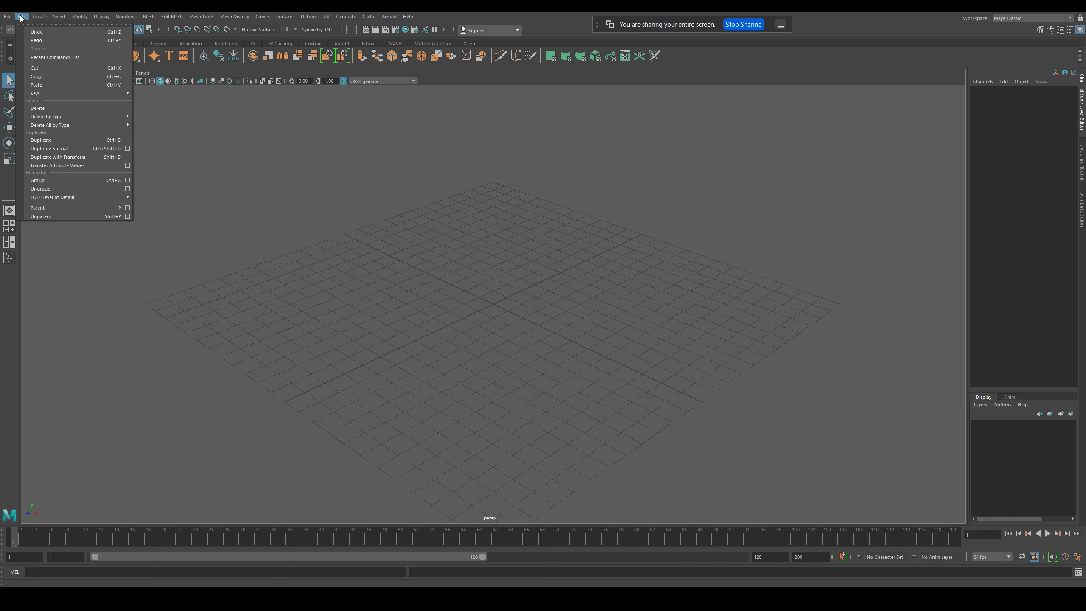
mouse_move(106, 46)
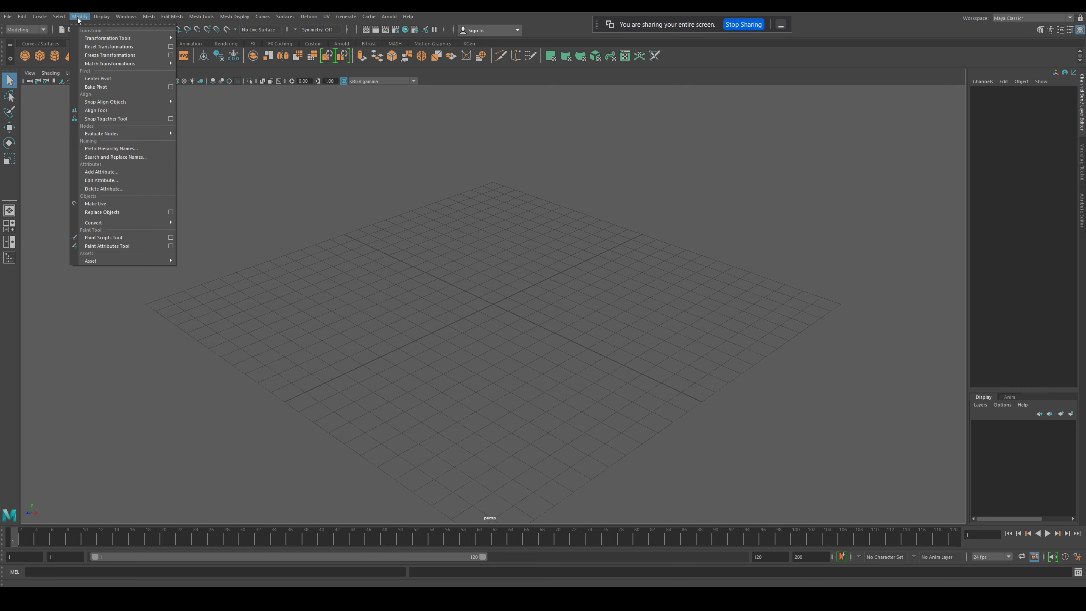
mouse_move(123, 18)
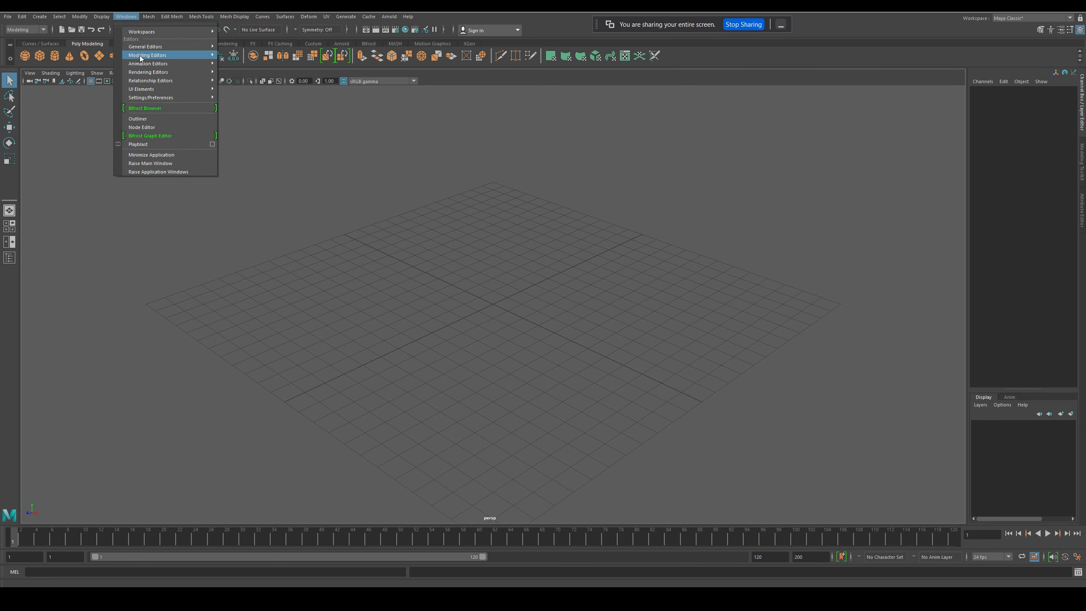
mouse_move(147, 58)
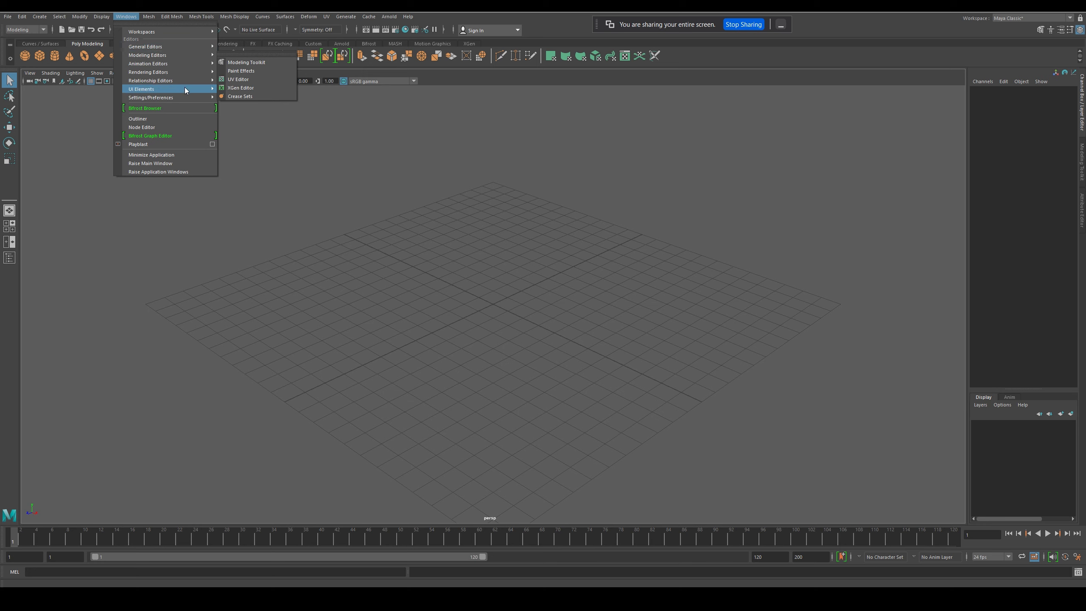
mouse_move(175, 71)
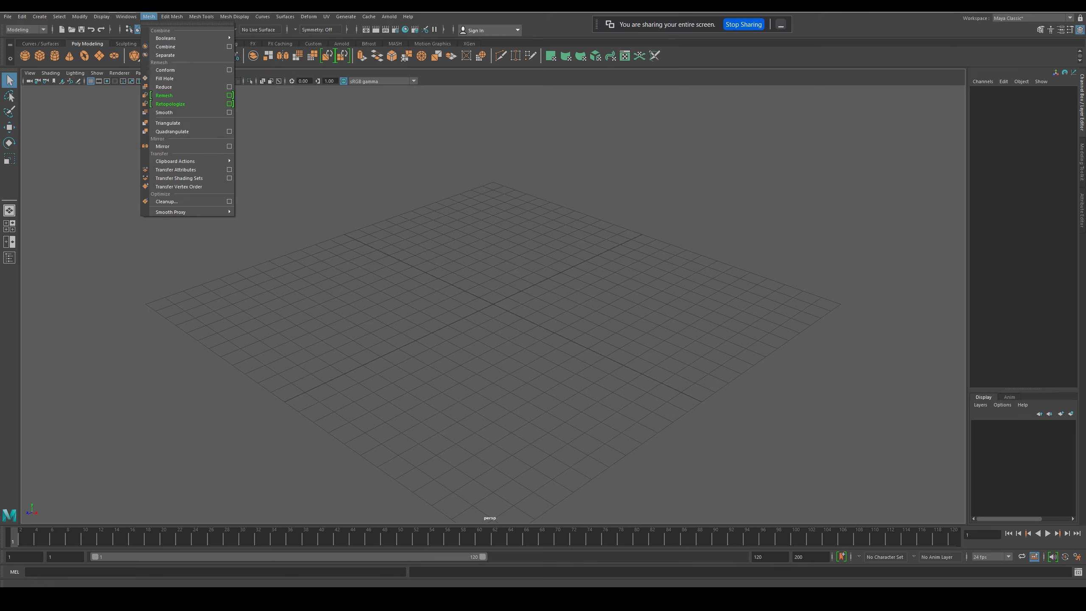
click(30, 87)
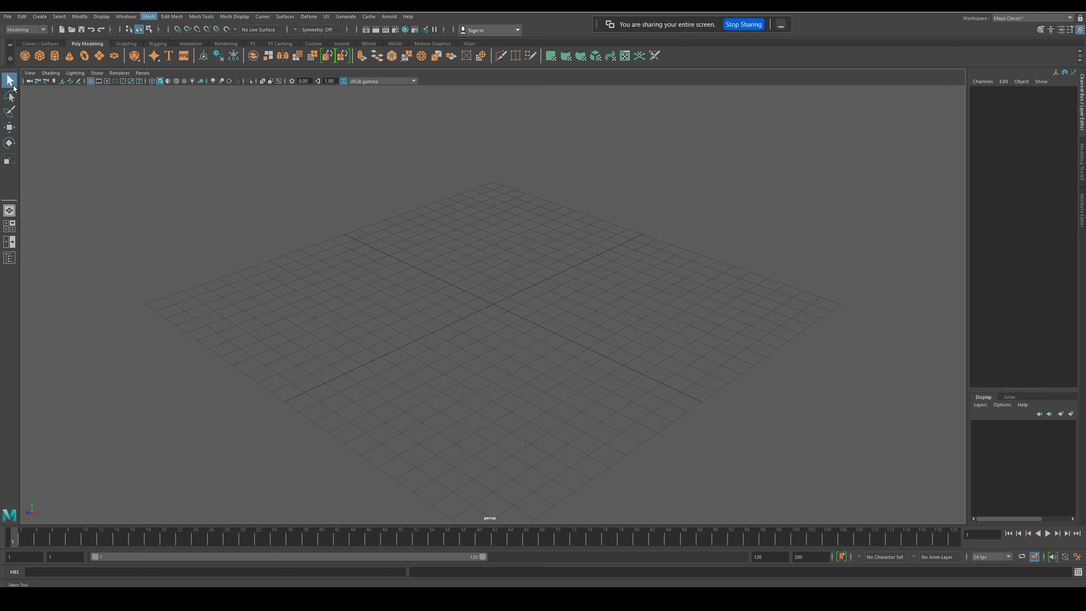
Cycle through the Select, Move, Rotate and Scale tools, finishing with the Move tool active
click(13, 129)
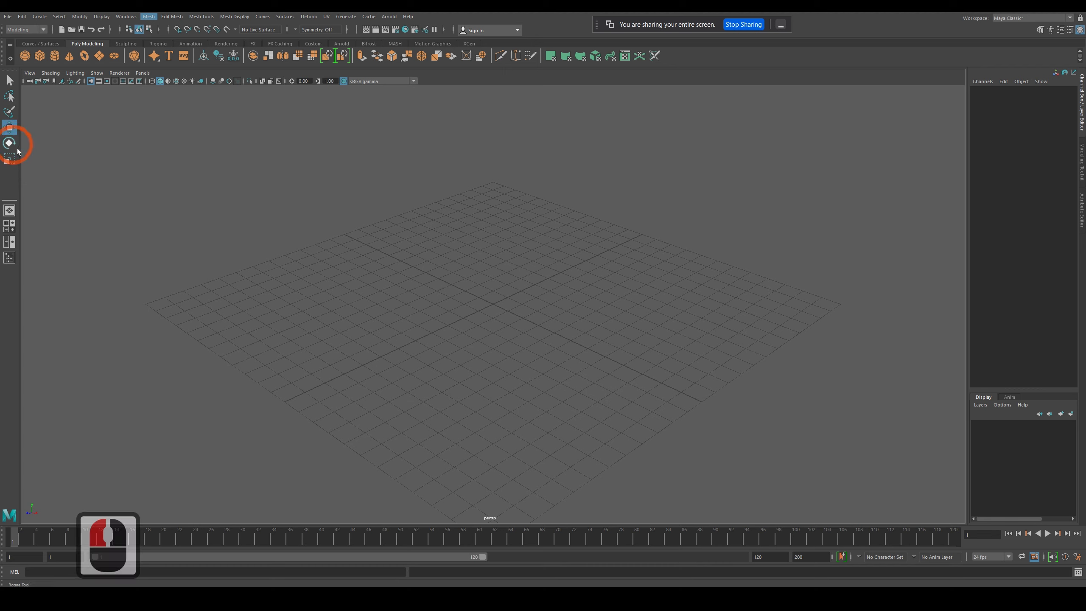
click(10, 143)
click(10, 159)
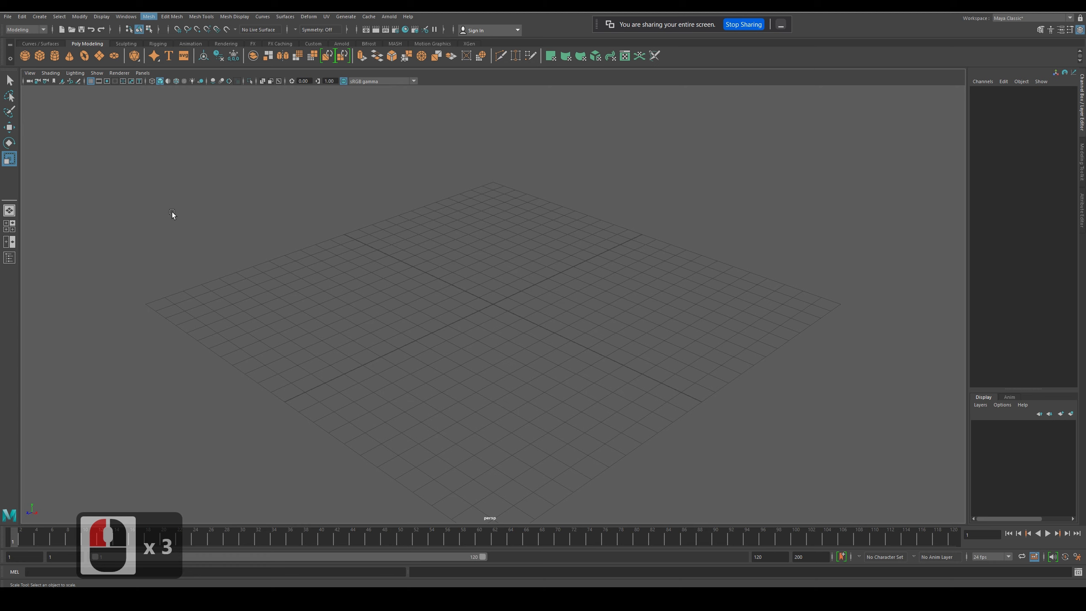
key(q)
key(w)
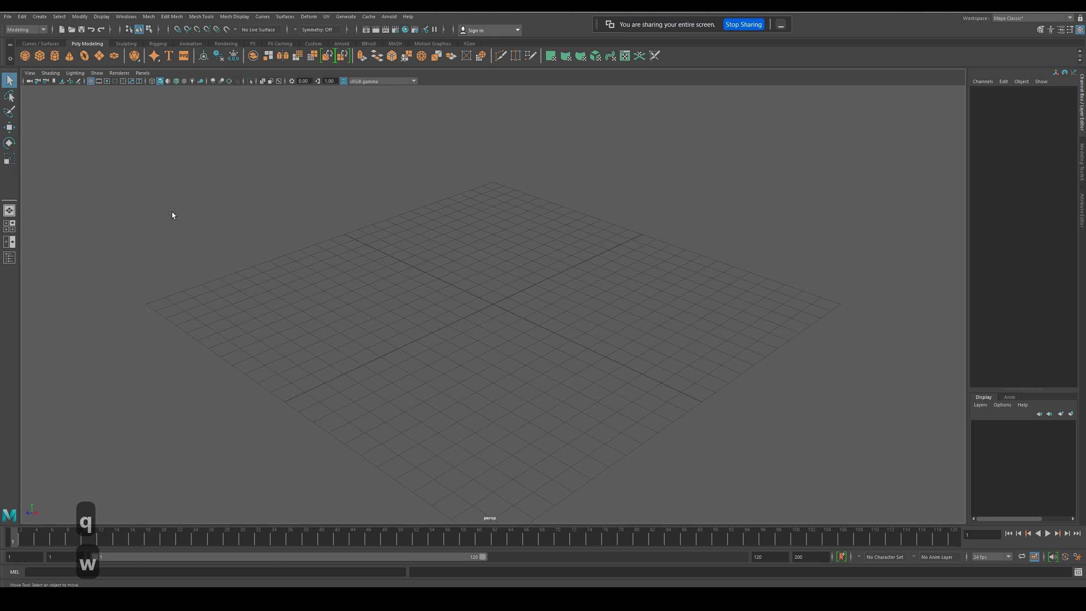
key(e)
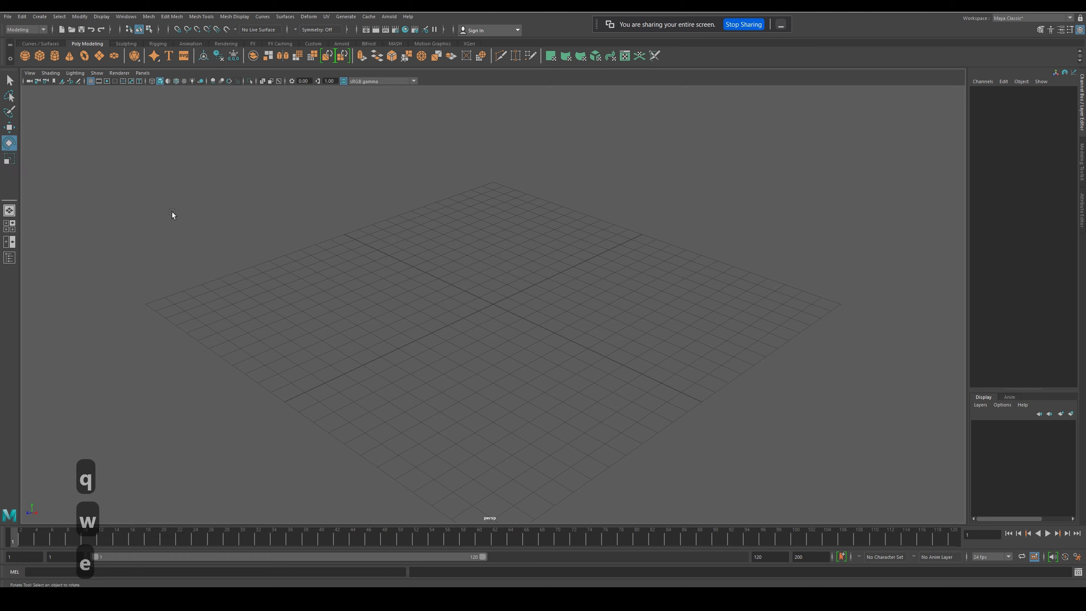
key(r)
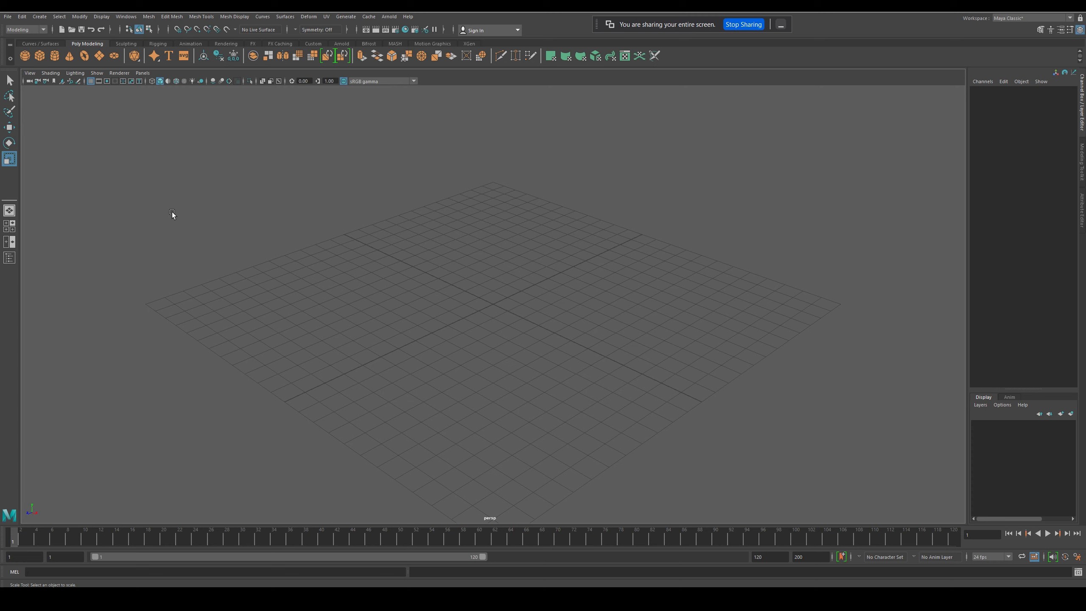
key(w)
key(e)
key(r)
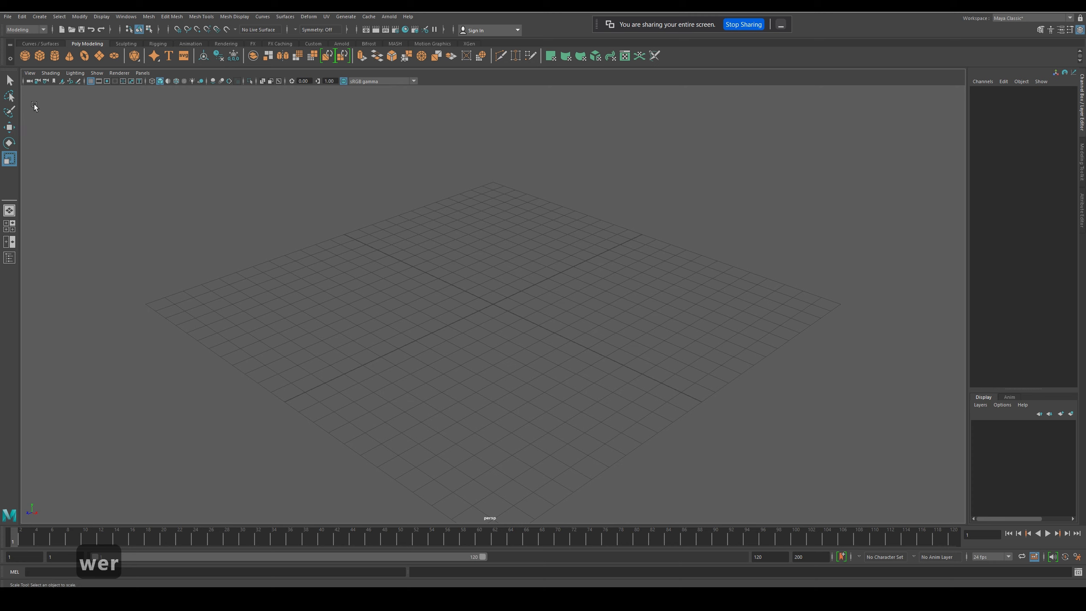
click(10, 127)
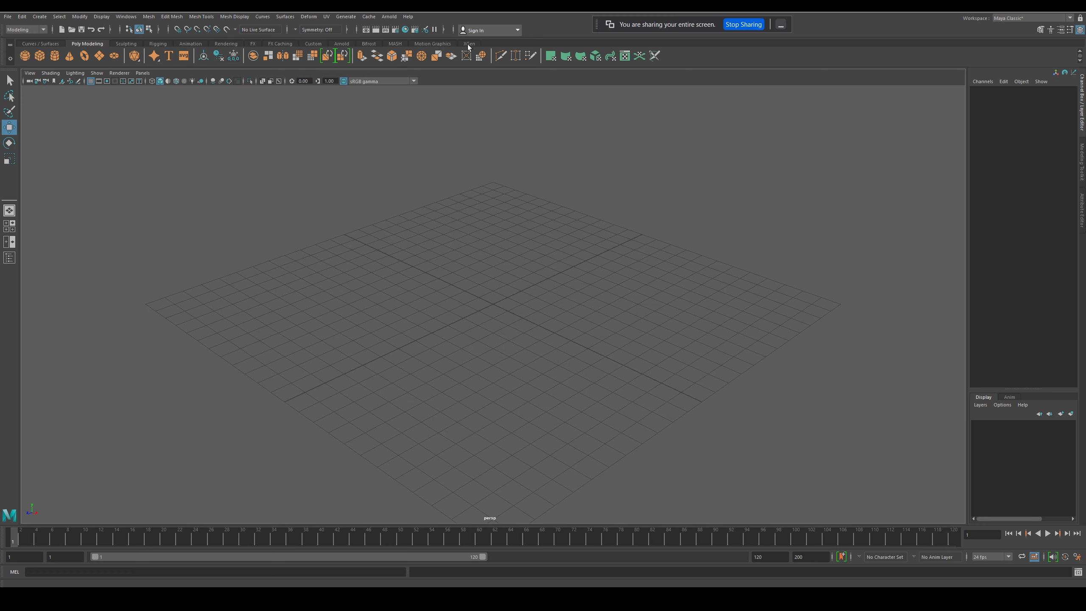
Browse the Curves / Surfaces, Poly Modeling, Sculpting and Rigging shelves, finishing on Poly Modeling
click(51, 44)
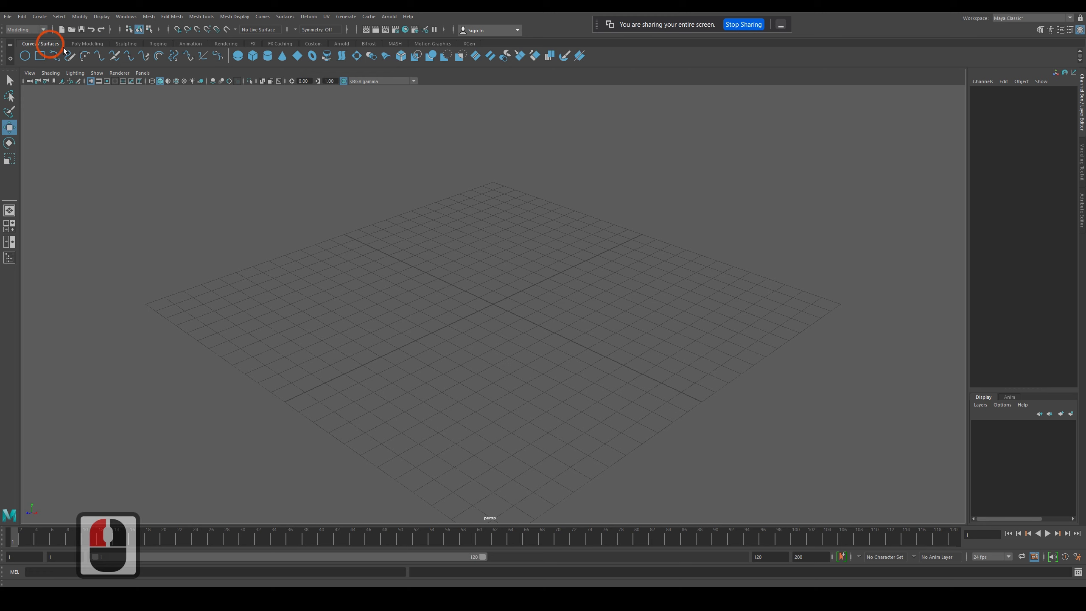
click(88, 44)
click(133, 44)
click(157, 44)
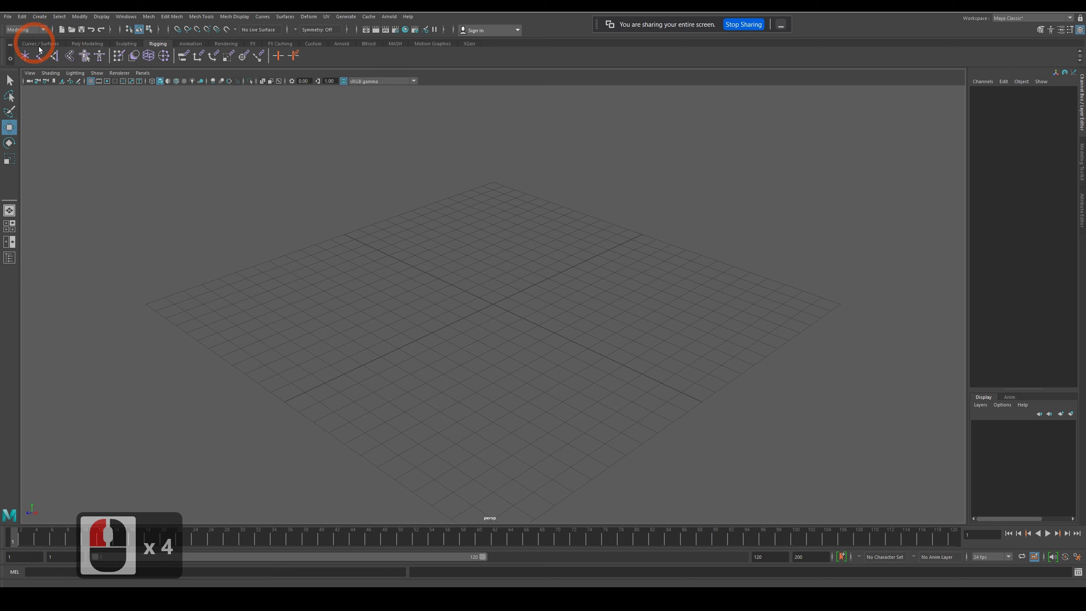
click(46, 44)
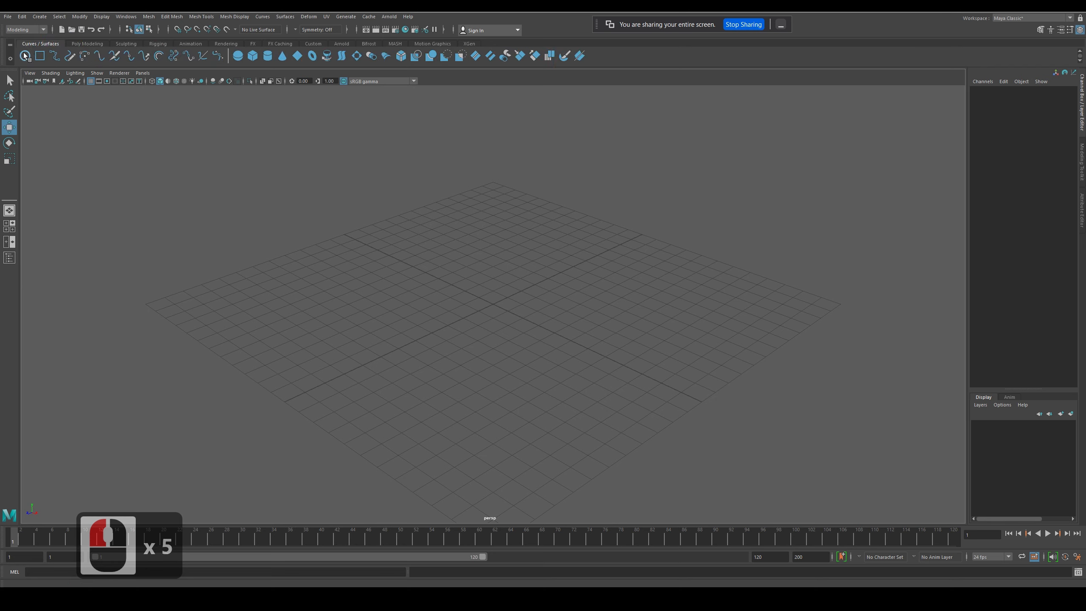
click(85, 45)
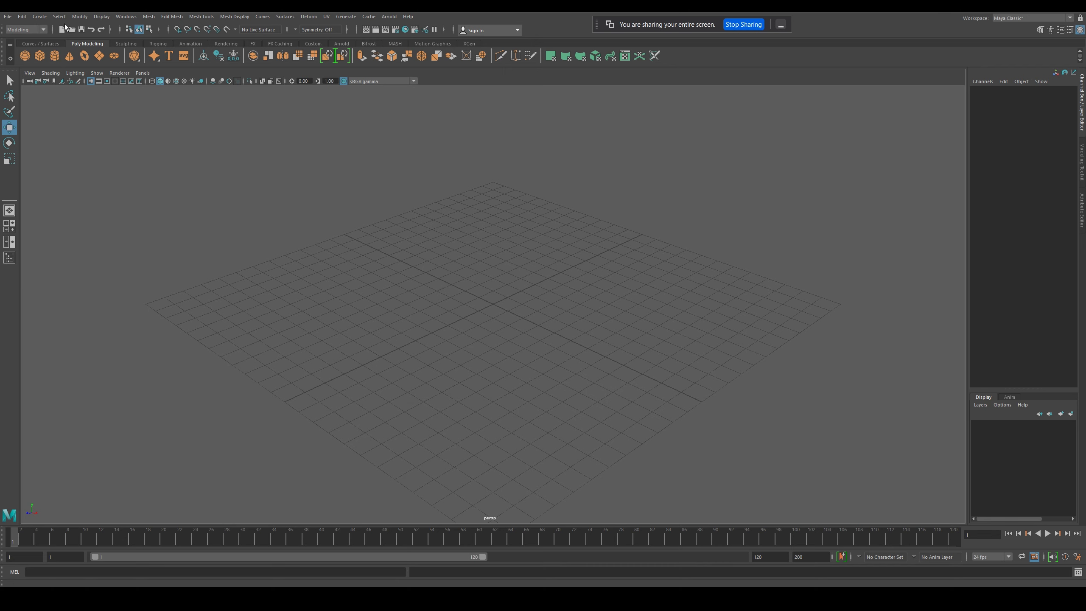
Compare the Create, Mesh and Edit Mesh commands with the tools on the Poly Modeling shelf
click(40, 16)
mouse_move(96, 46)
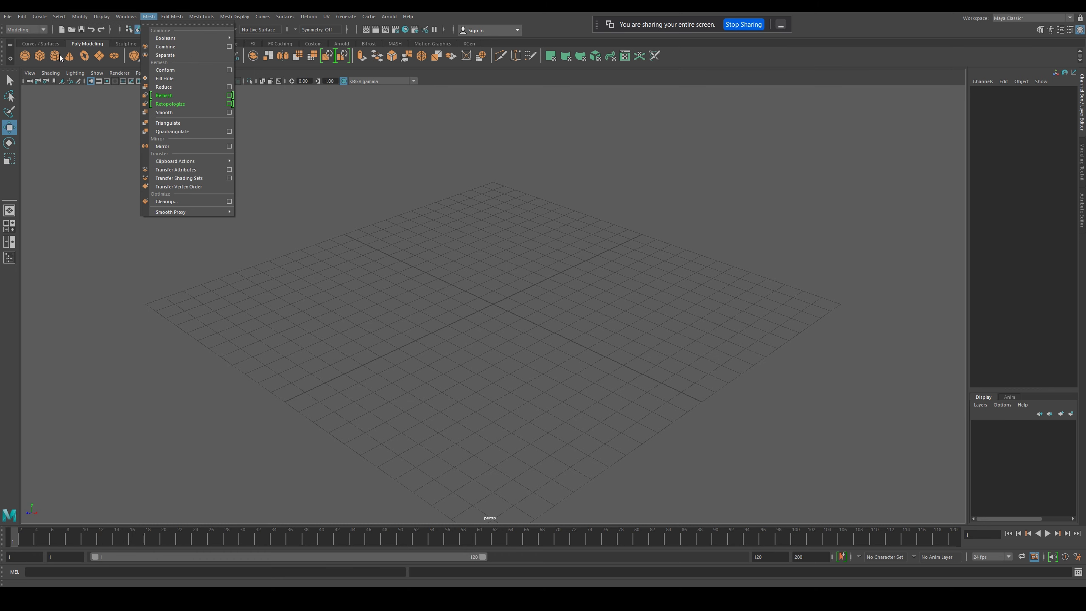
click(155, 64)
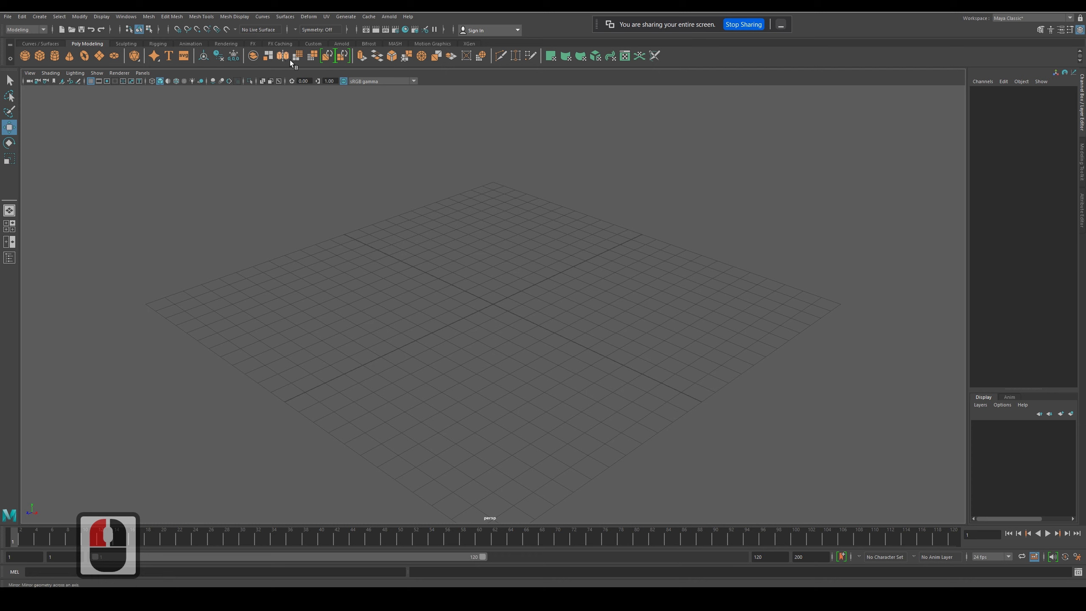
click(148, 16)
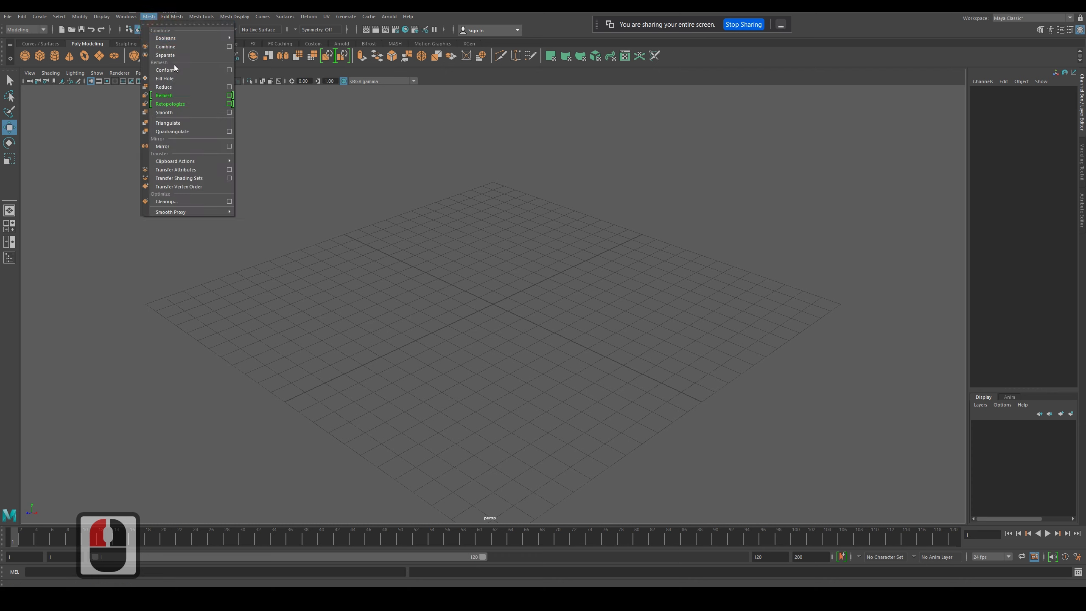
mouse_move(172, 16)
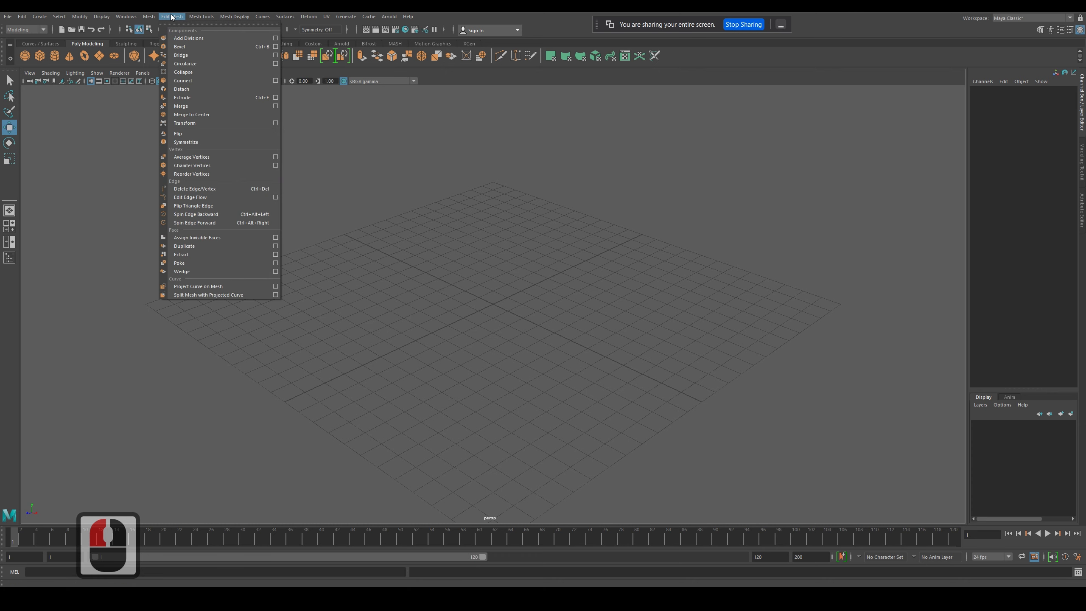
click(284, 45)
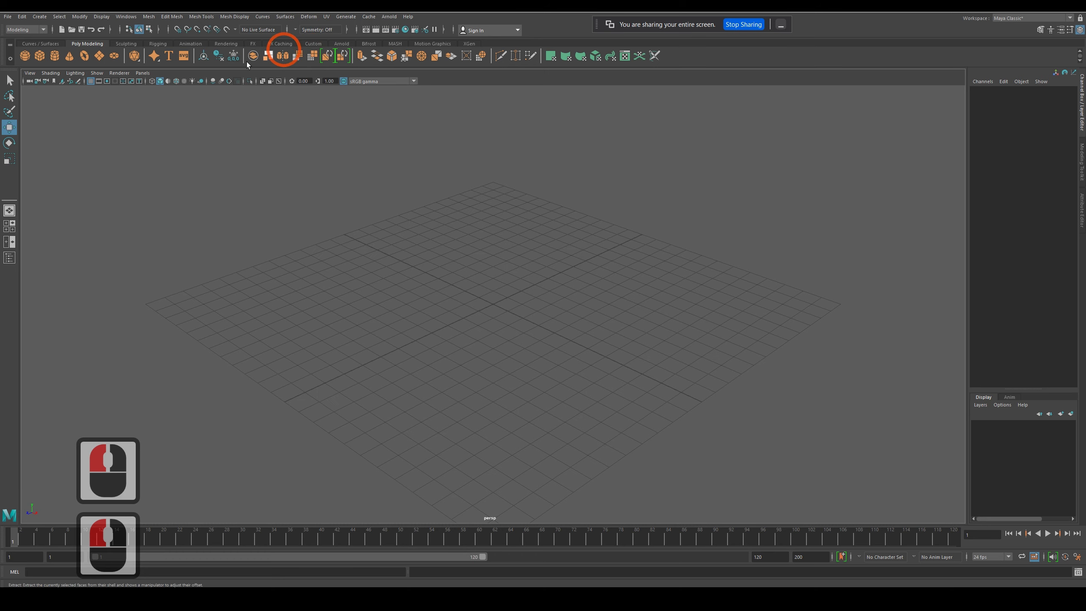
Browse the Sculpting, Rigging, Animation, Rendering, FX, Arnold and Bifrost shelves
click(124, 43)
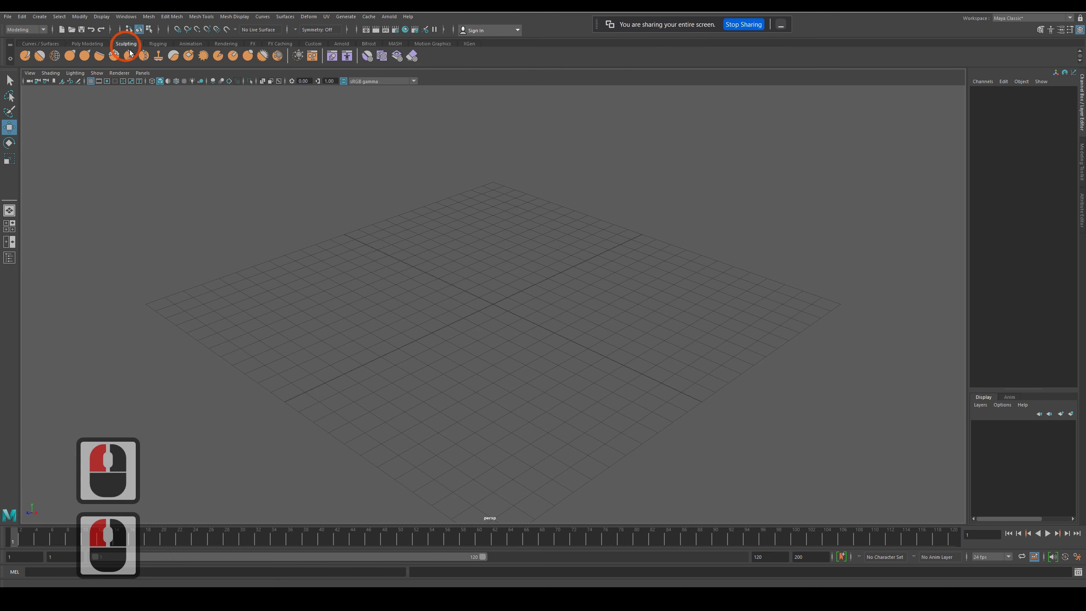
click(158, 43)
click(191, 43)
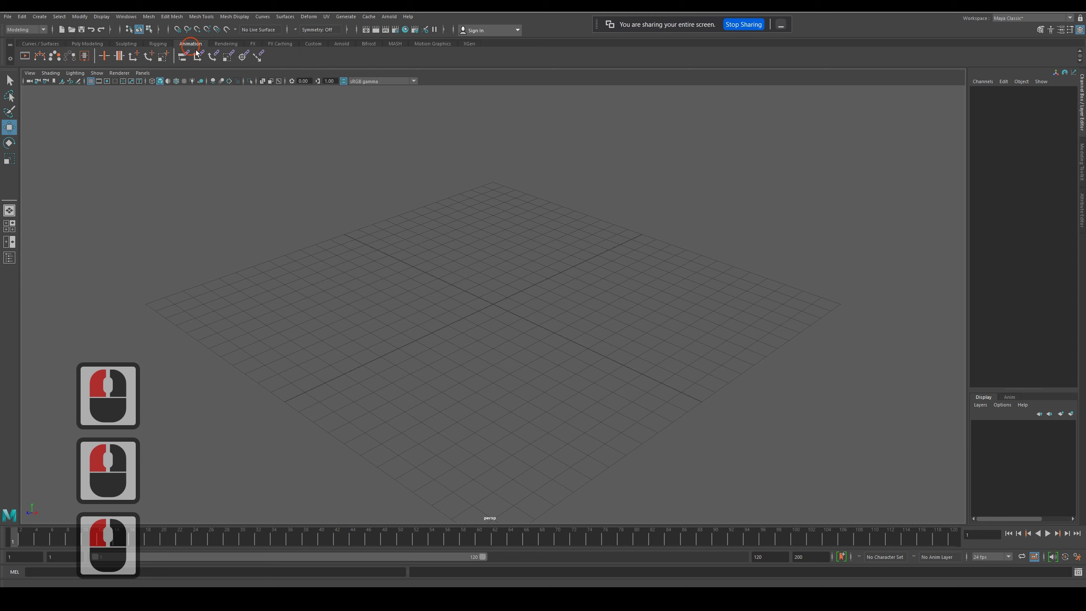
click(226, 43)
click(255, 43)
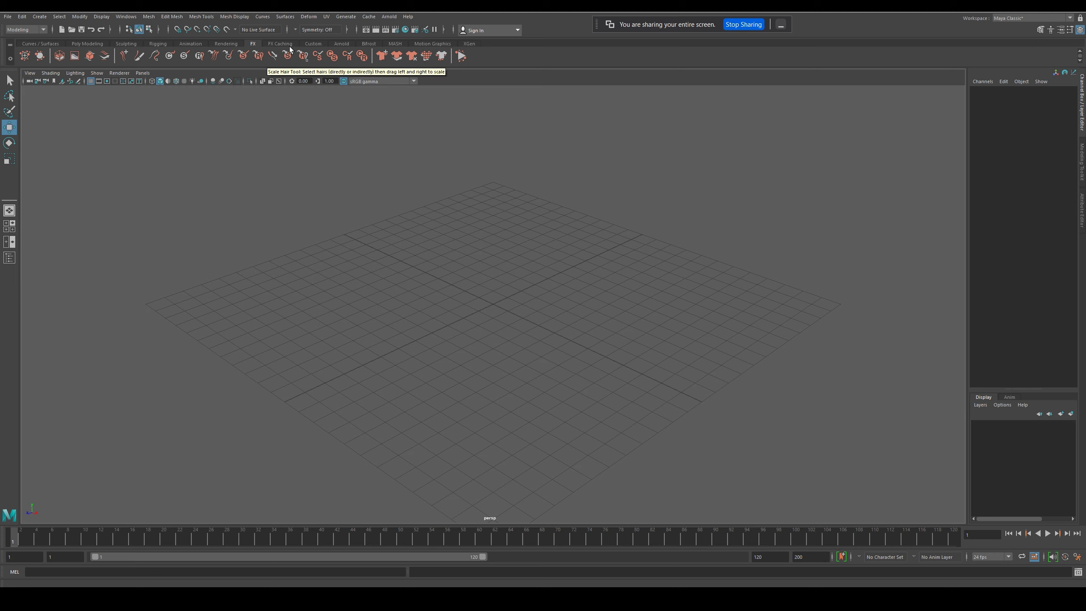
click(339, 44)
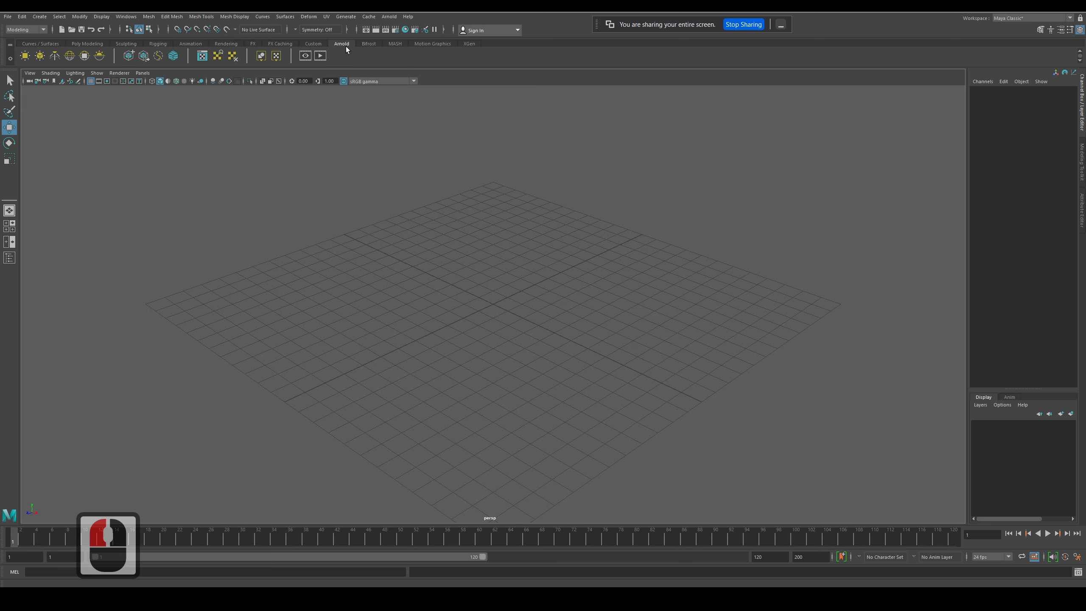
click(369, 44)
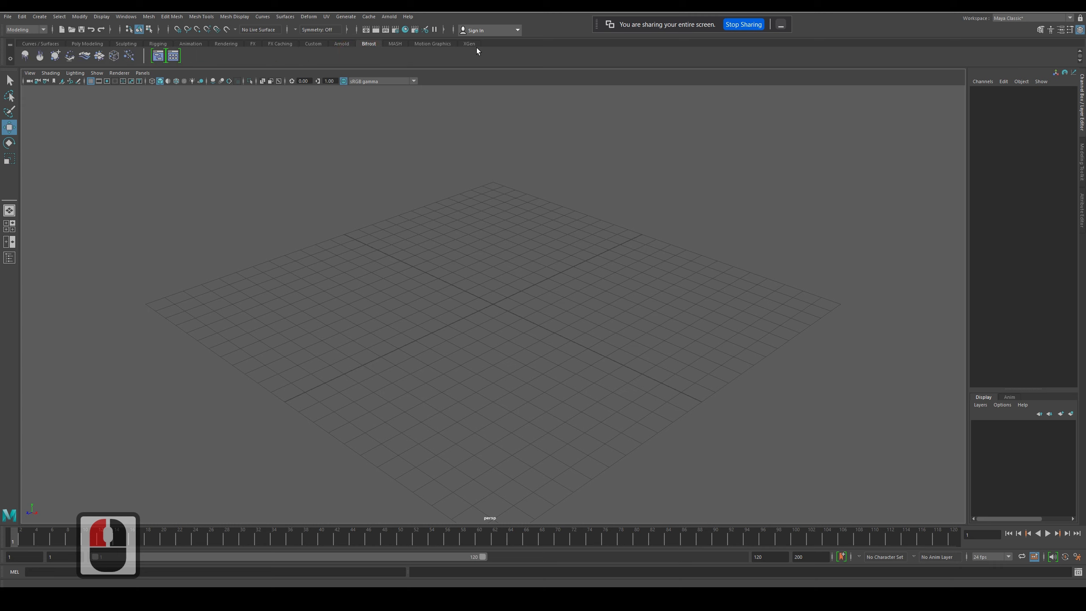
Review the shelf management options, including New Shelf, Delete Shelf and Load Shelf, and return to the Poly Modeling shelf
right_click(508, 47)
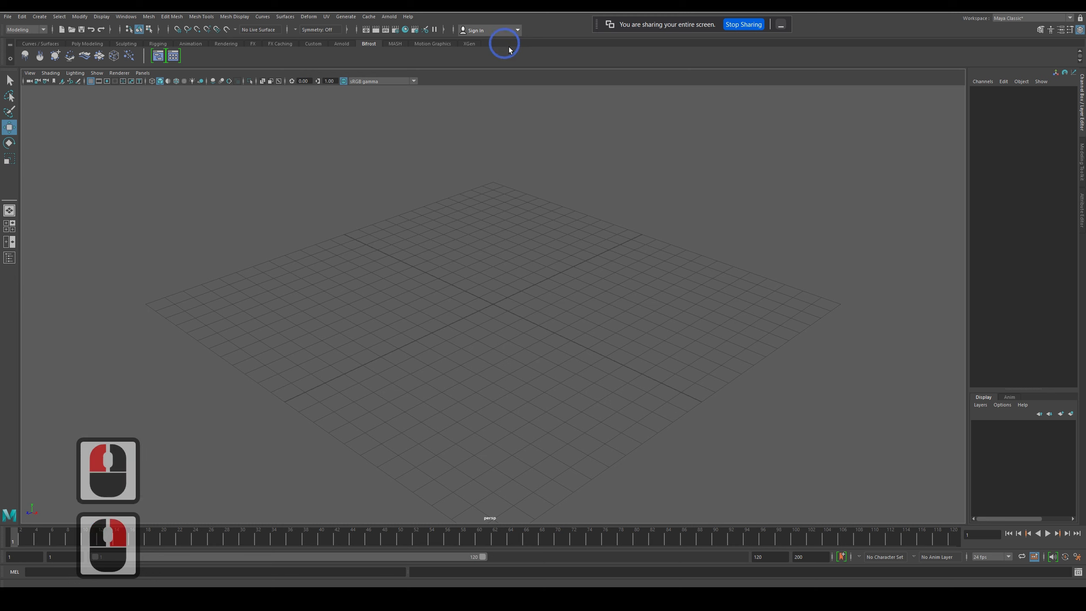
right_click(10, 58)
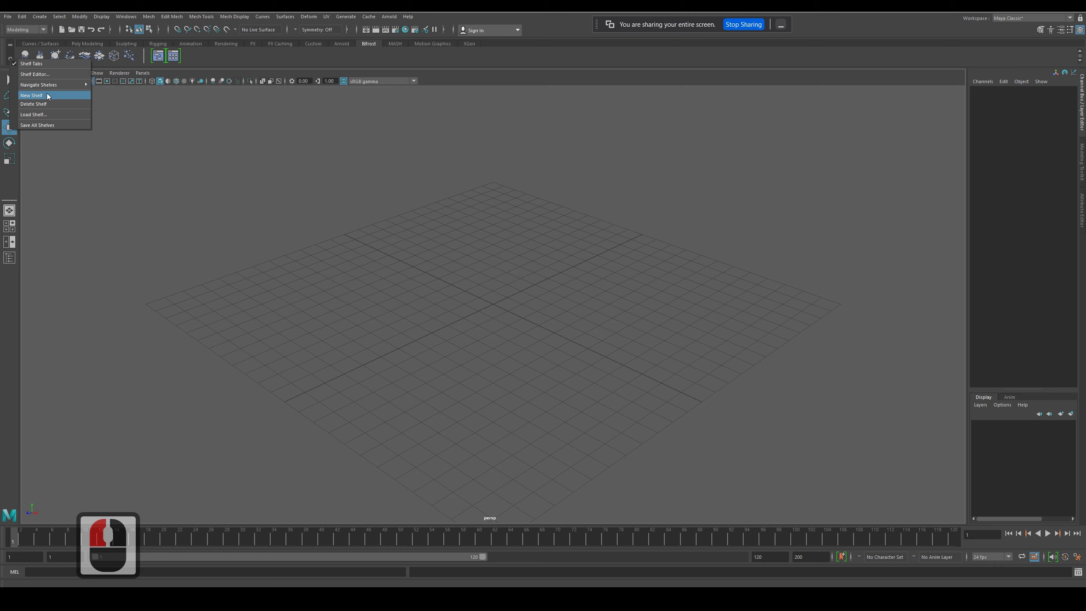
click(230, 63)
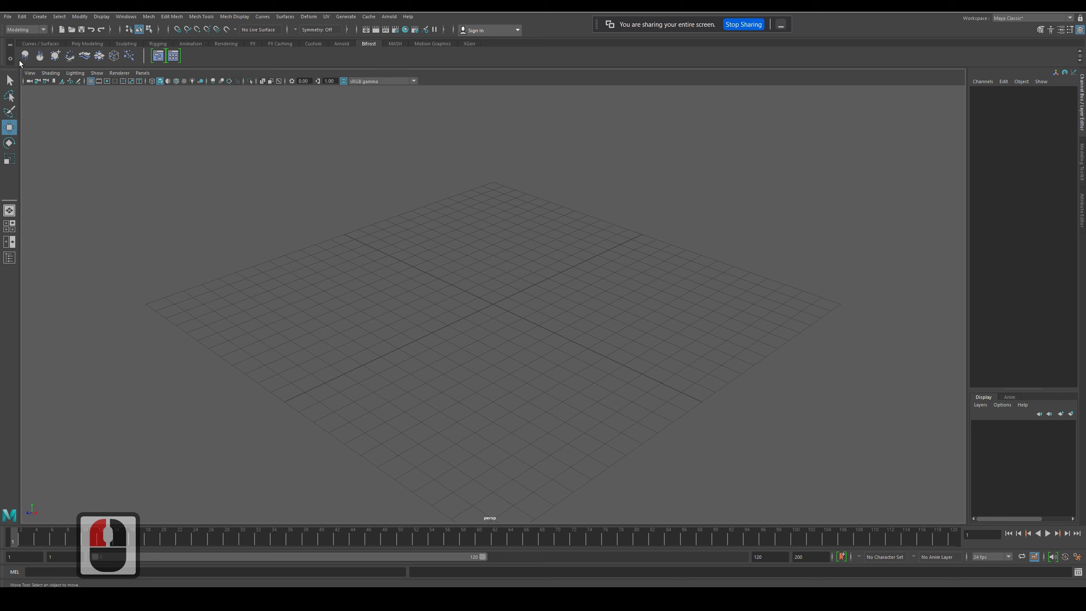
click(87, 44)
click(87, 43)
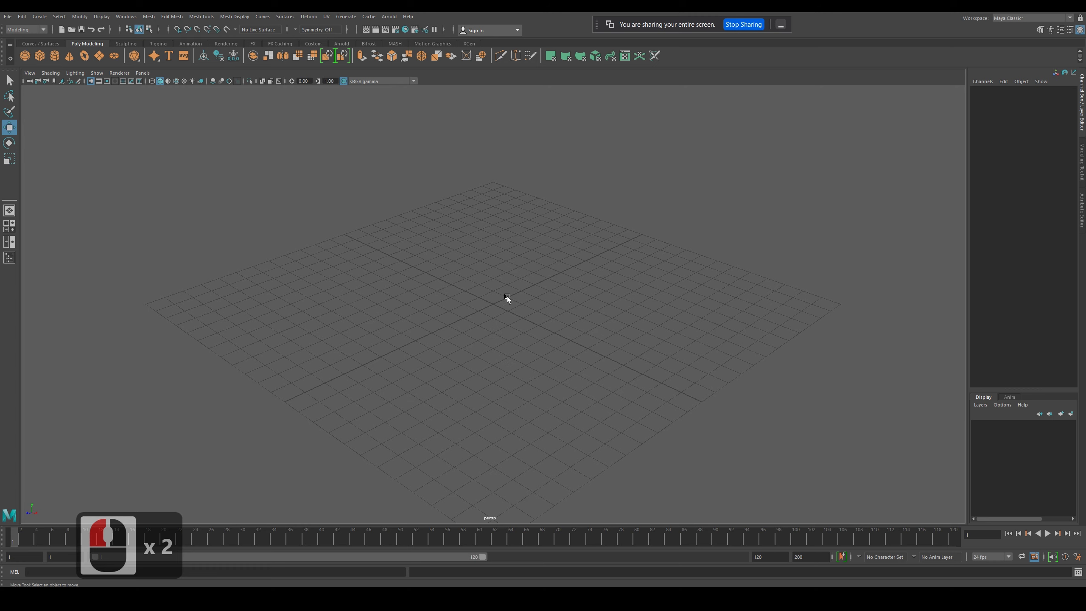
Switch from the single perspective view to the four-view layout with the top, persp, front and side views
key(space)
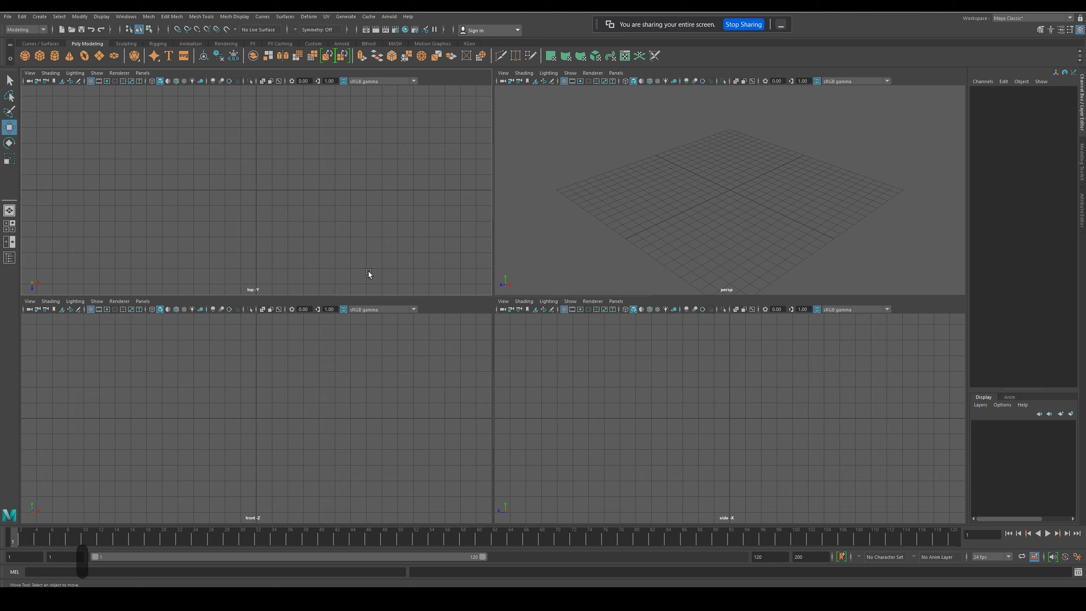
click(323, 226)
click(426, 255)
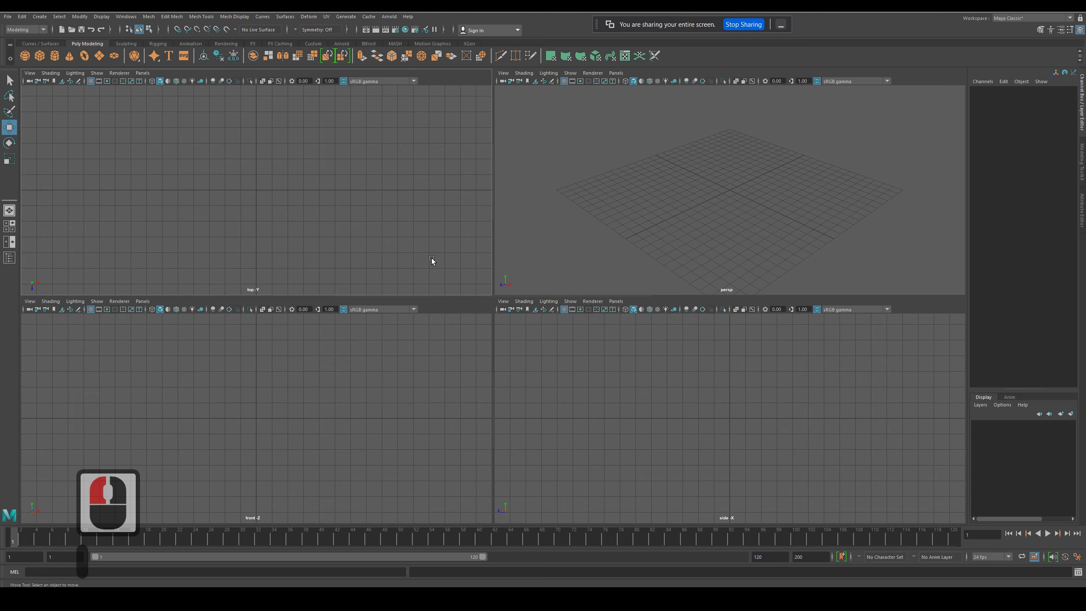
key(space)
key(space)
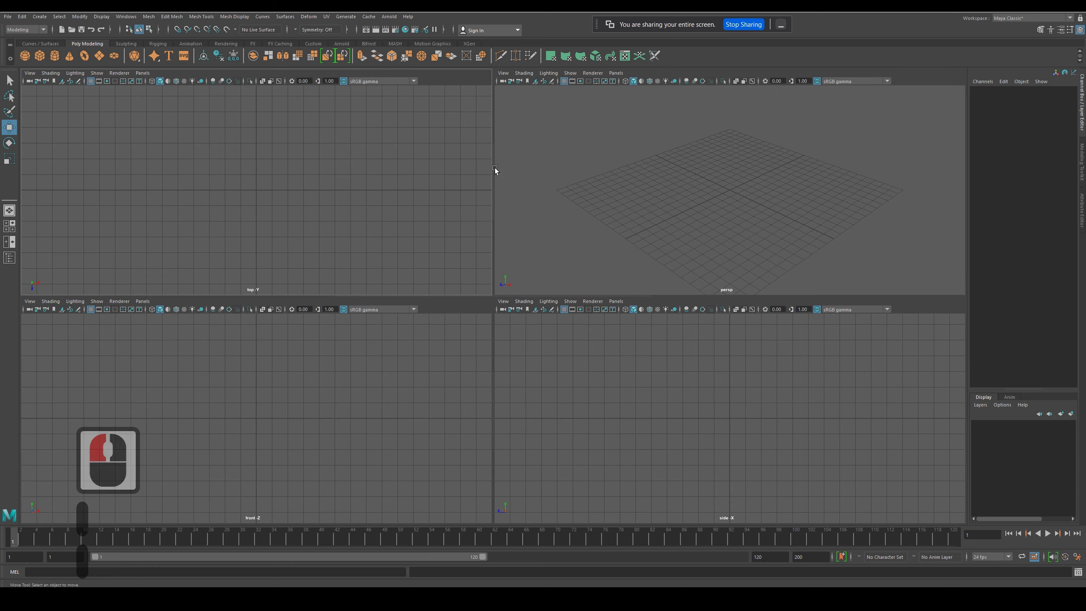
Go around the top, perspective, front and side views of the four-view layout, activating each in turn
click(404, 179)
click(309, 346)
click(545, 370)
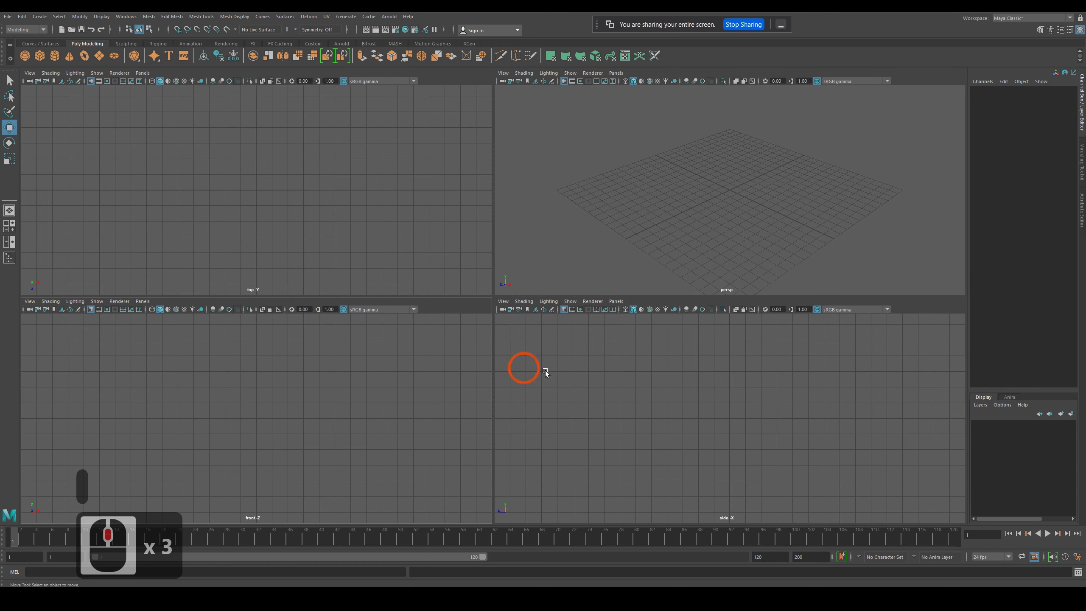
click(564, 274)
click(373, 287)
click(359, 364)
click(610, 387)
right_click(562, 223)
right_click(342, 223)
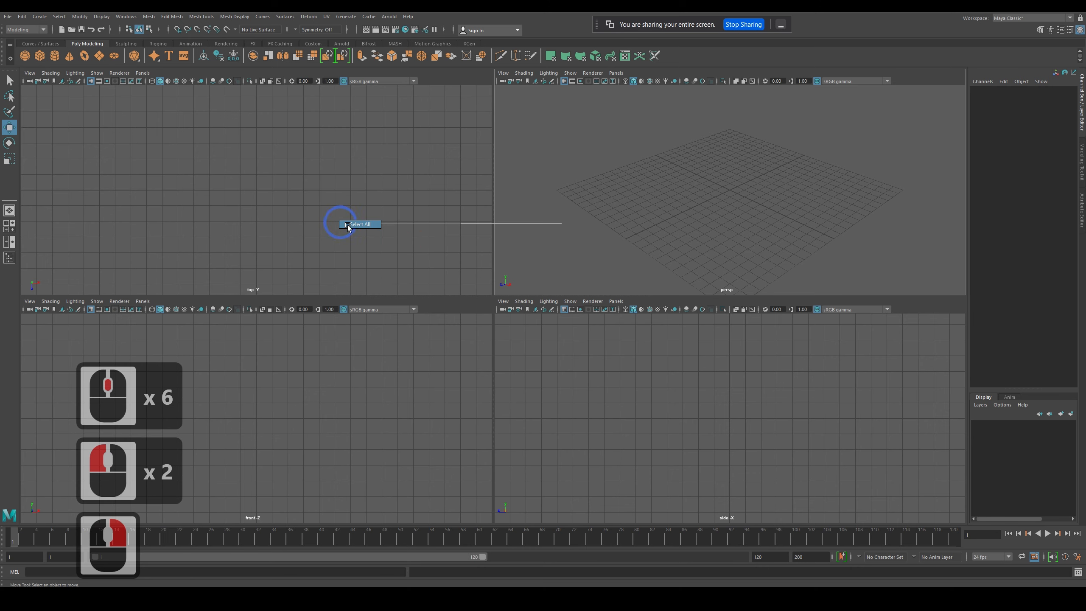
right_click(309, 412)
right_click(512, 355)
right_click(369, 243)
right_click(535, 225)
click(572, 227)
click(371, 419)
click(599, 393)
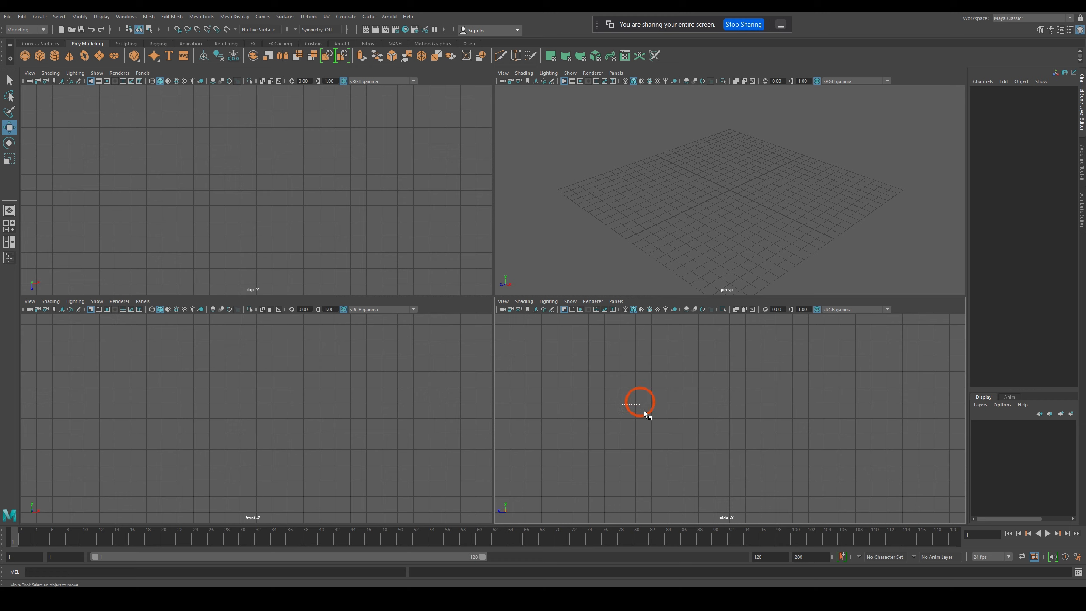
middle_click(641, 156)
middle_click(616, 244)
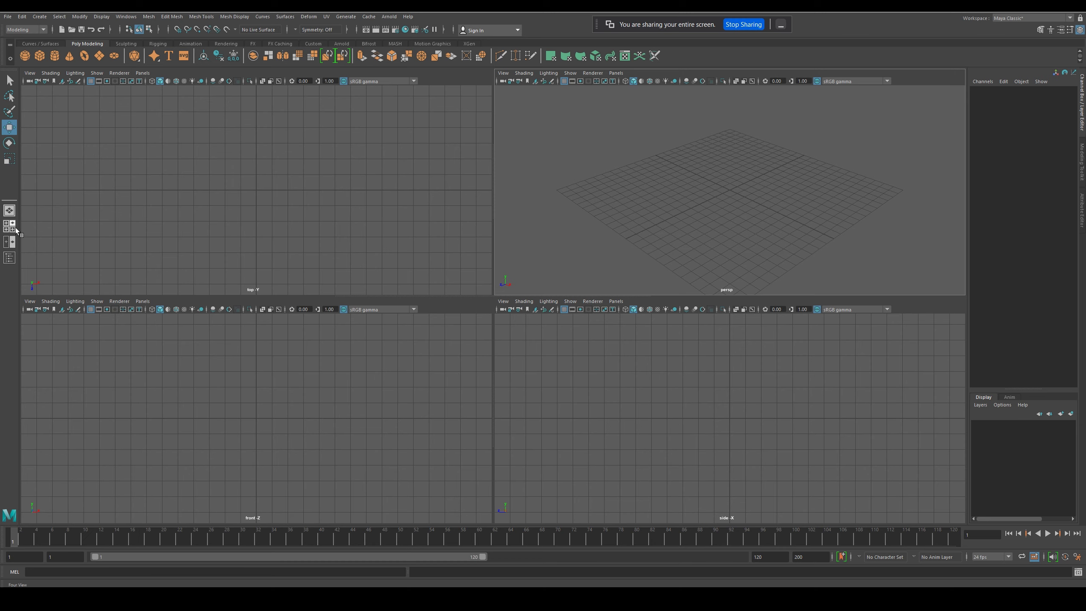
Switch to the single perspective layout, followed by the two-panel front and perspective layout
click(11, 212)
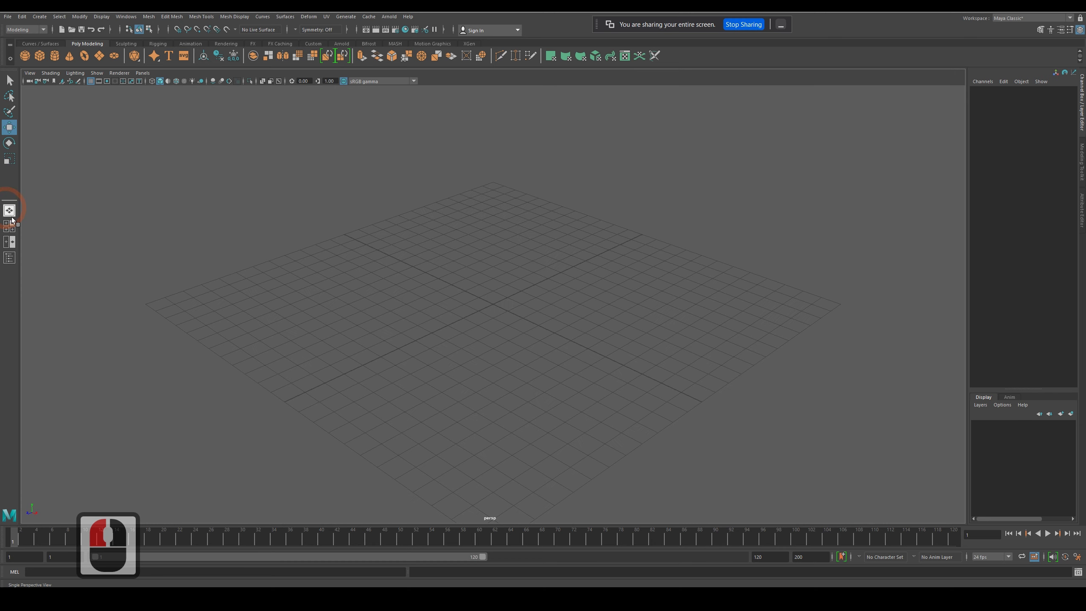
click(13, 211)
click(10, 242)
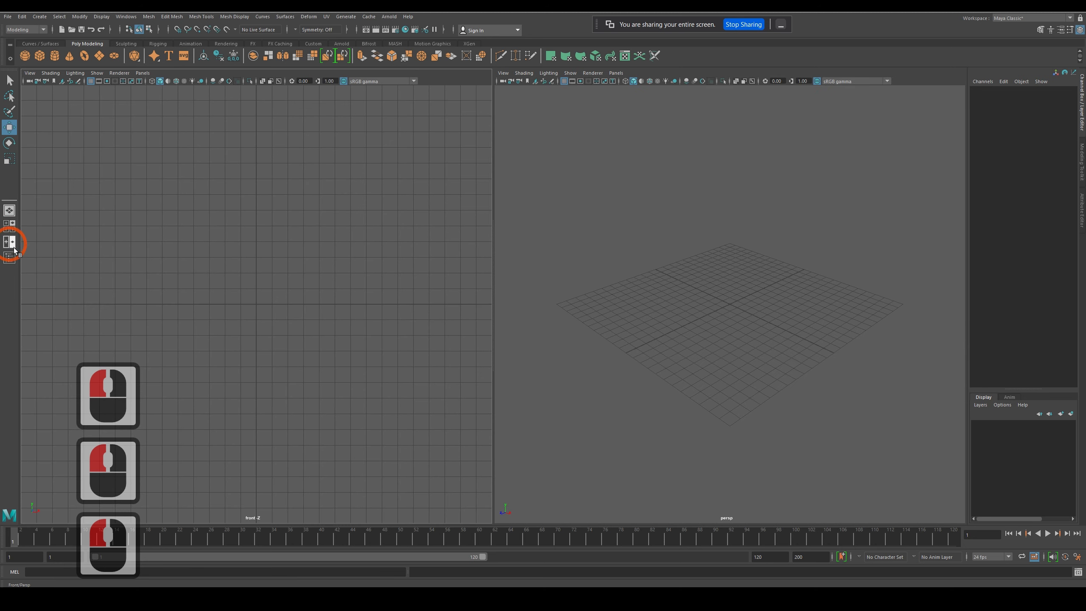
Show the Outliner beside the viewports and select defaultObjectSet in it
click(9, 257)
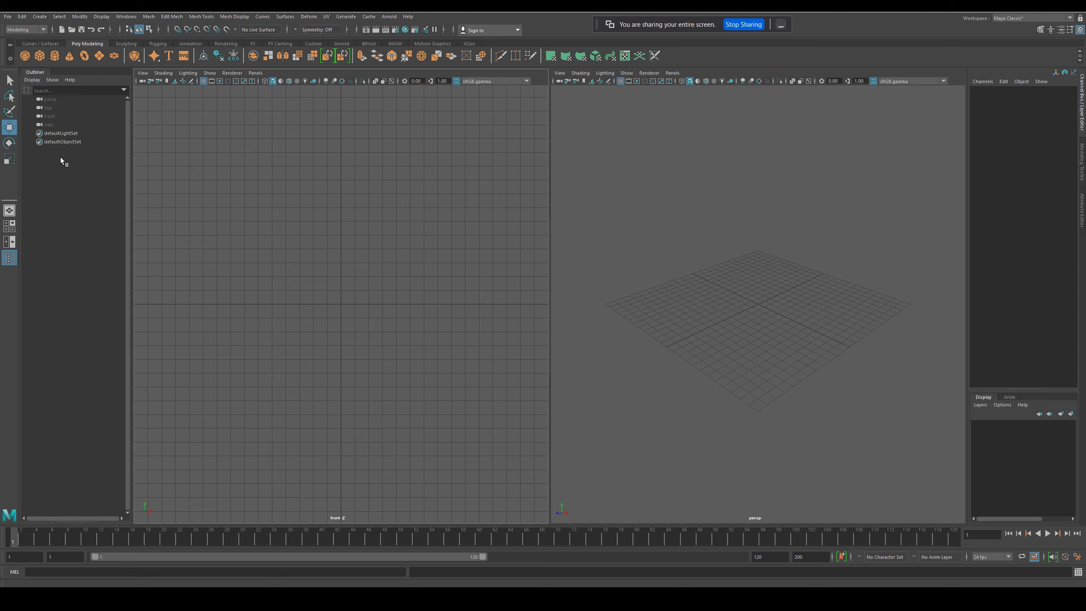
click(77, 144)
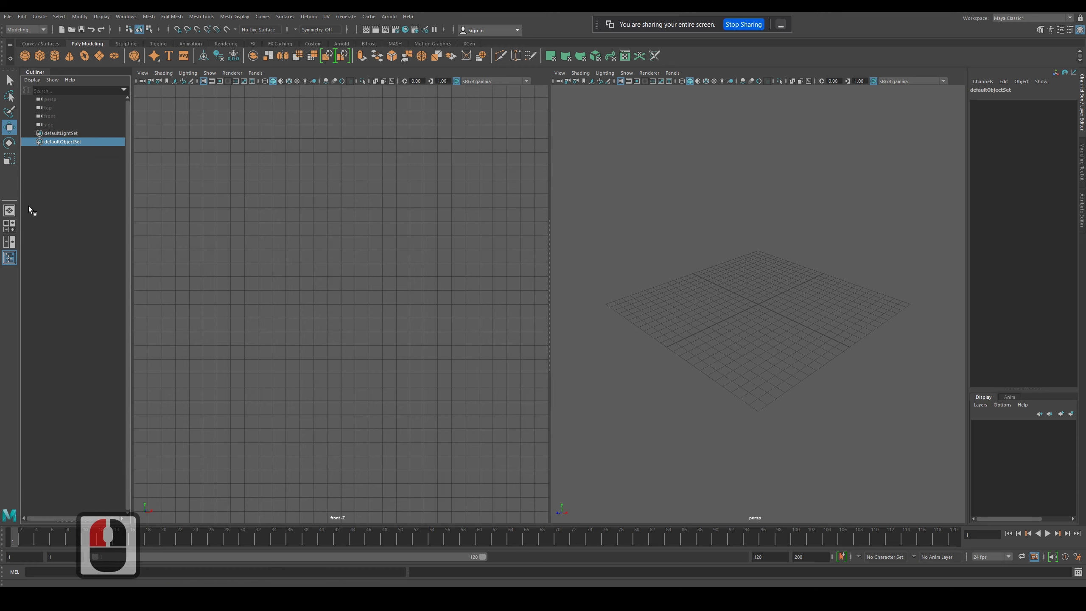
Restore the single perspective view, and undock and close the Outliner
click(9, 211)
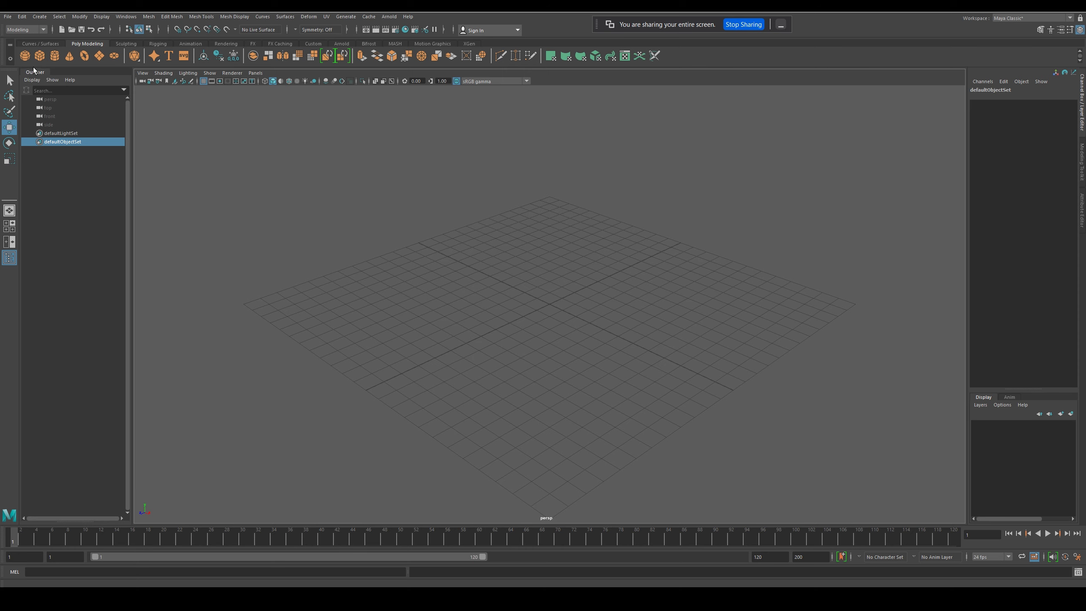
drag(35, 72, 127, 165)
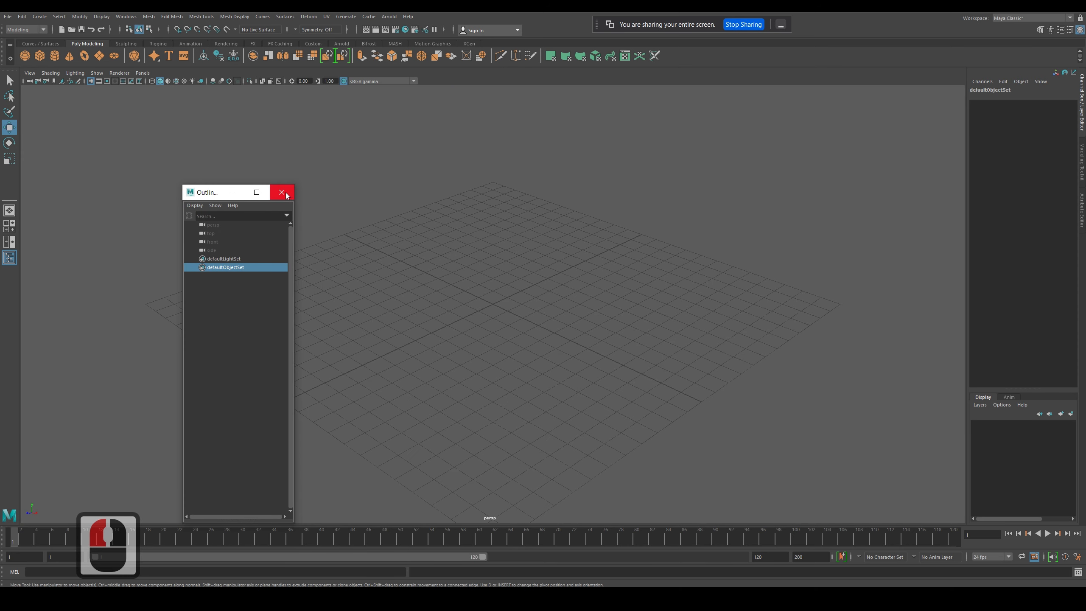
click(284, 193)
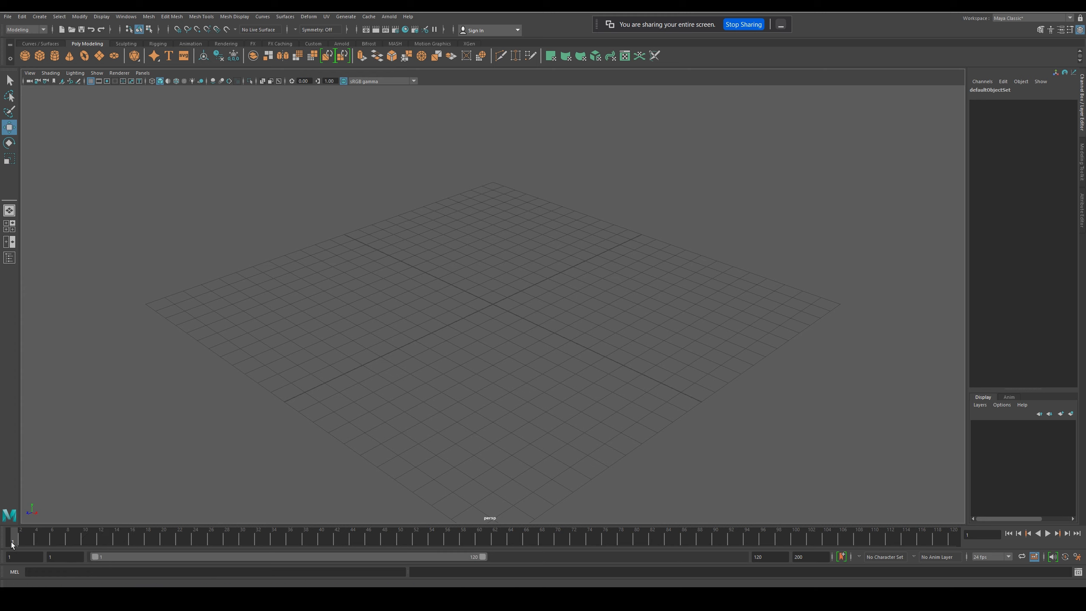
Shorten the playback range to end at frame 14 and extend it again to end at frame 98
mouse_move(15, 539)
mouse_down()
mouse_move(53, 550)
mouse_move(21, 543)
mouse_up()
click(13, 543)
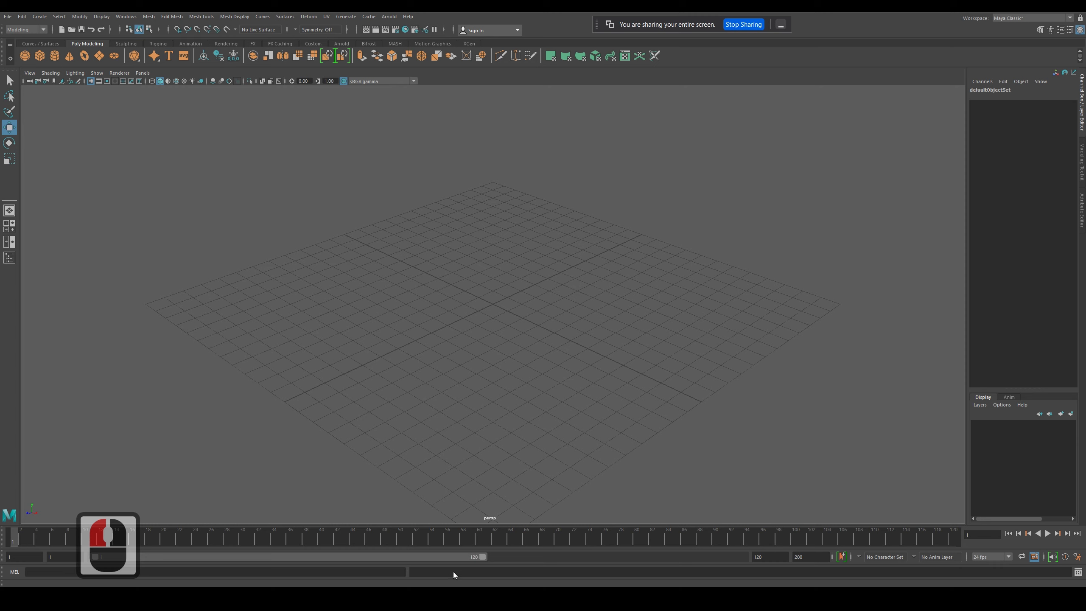
drag(485, 559, 137, 560)
click(122, 538)
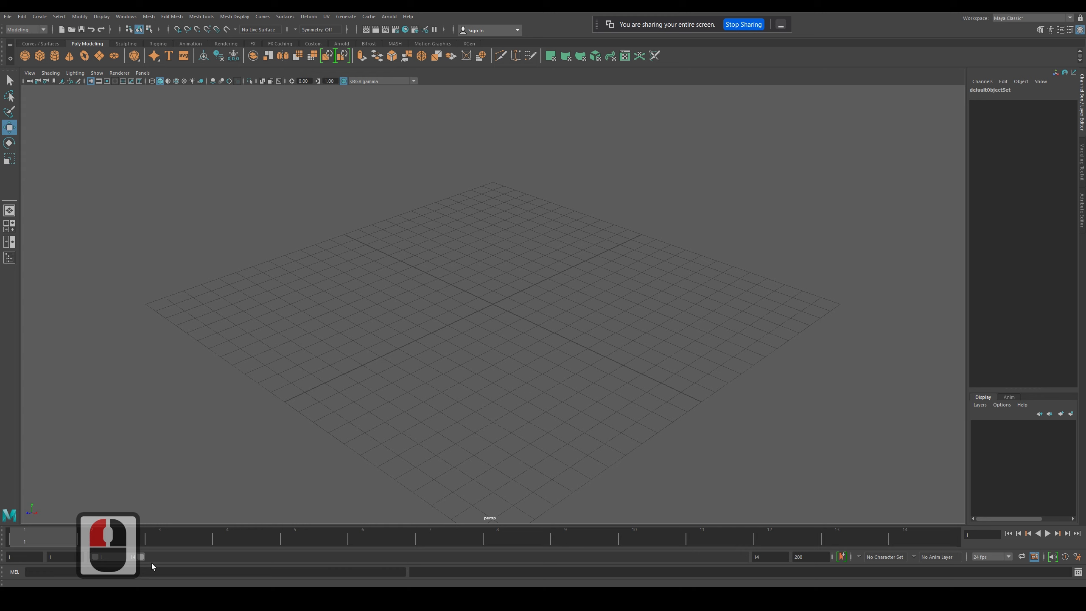
drag(151, 561, 410, 557)
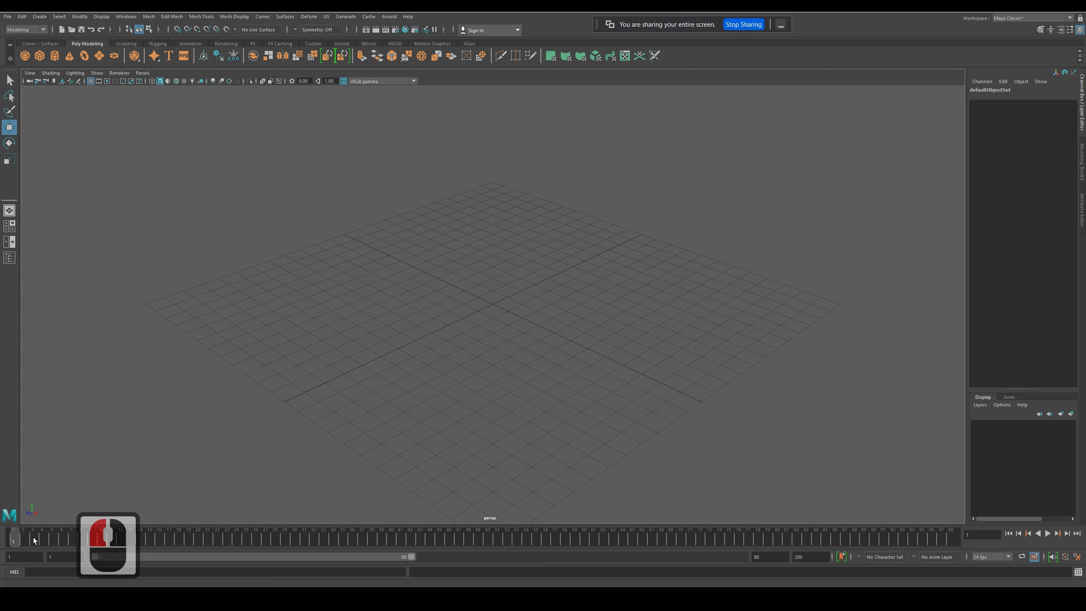
Play back the timeline briefly and return the current time to frame 1
key(alt+v)
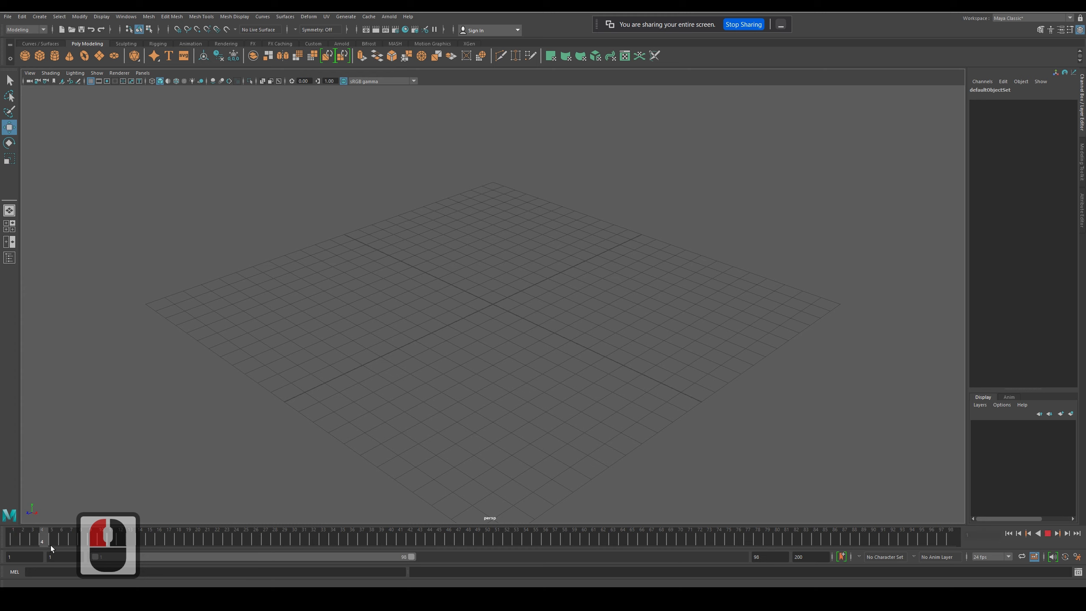
drag(51, 546, 13, 544)
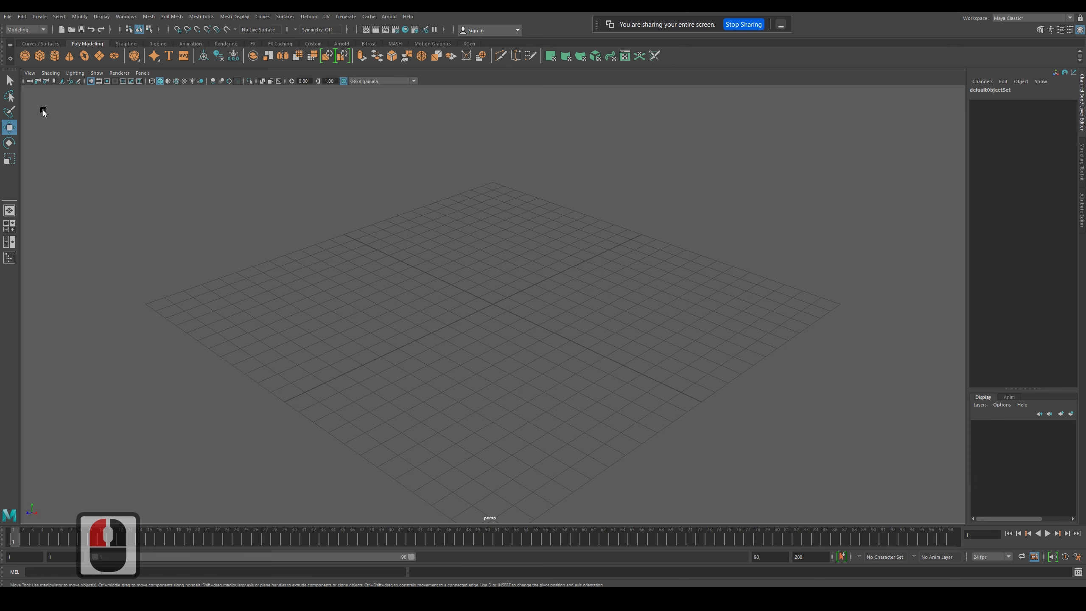
Review the primary project locations in the Project Window, and place the cursor in the MEL command line
click(9, 17)
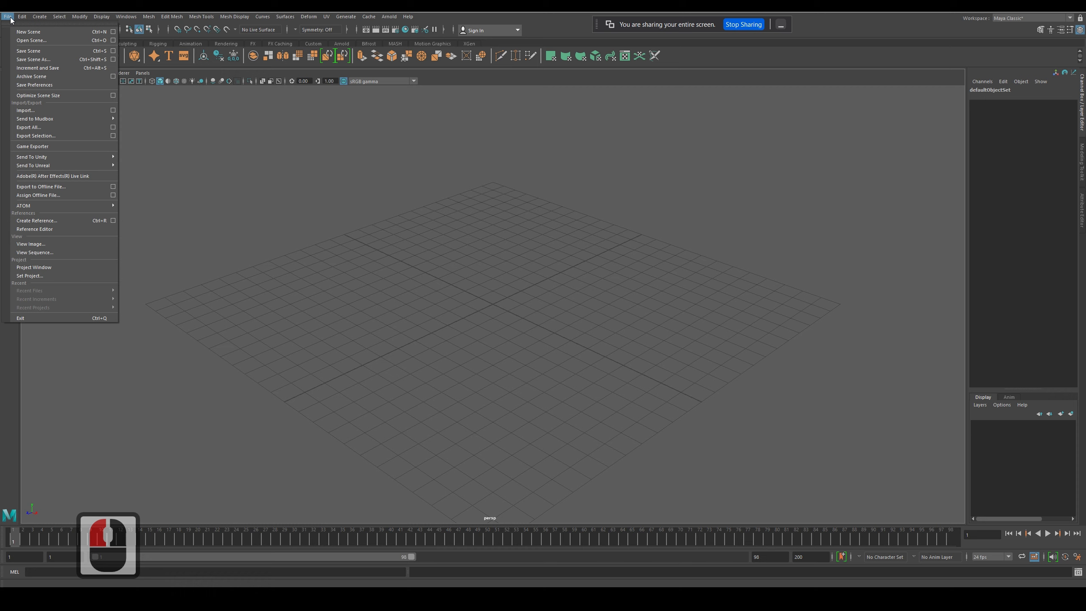
click(49, 267)
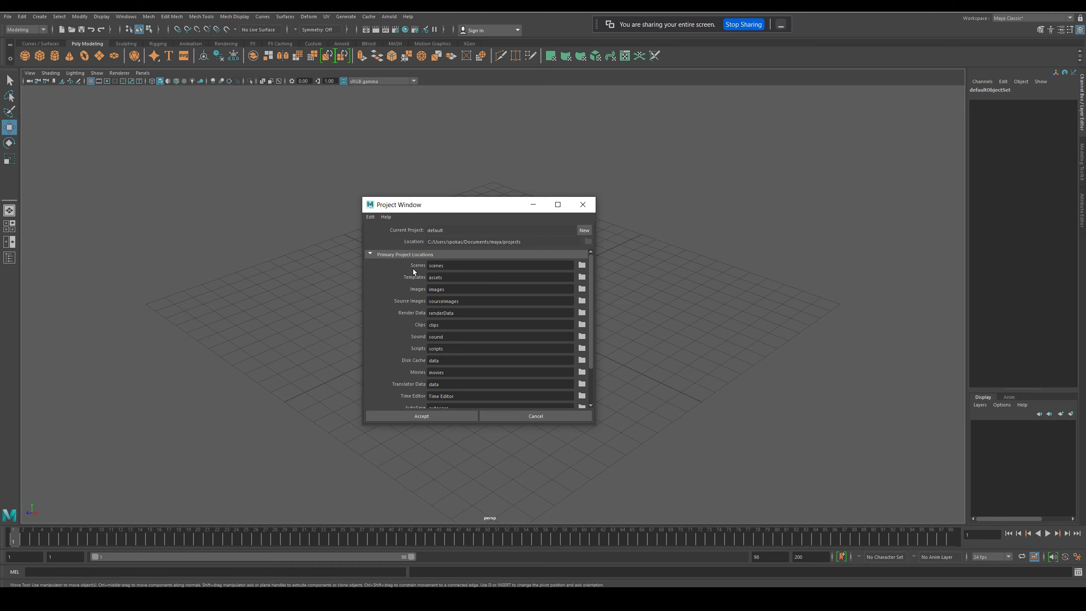
scroll(444, 300, down, 3)
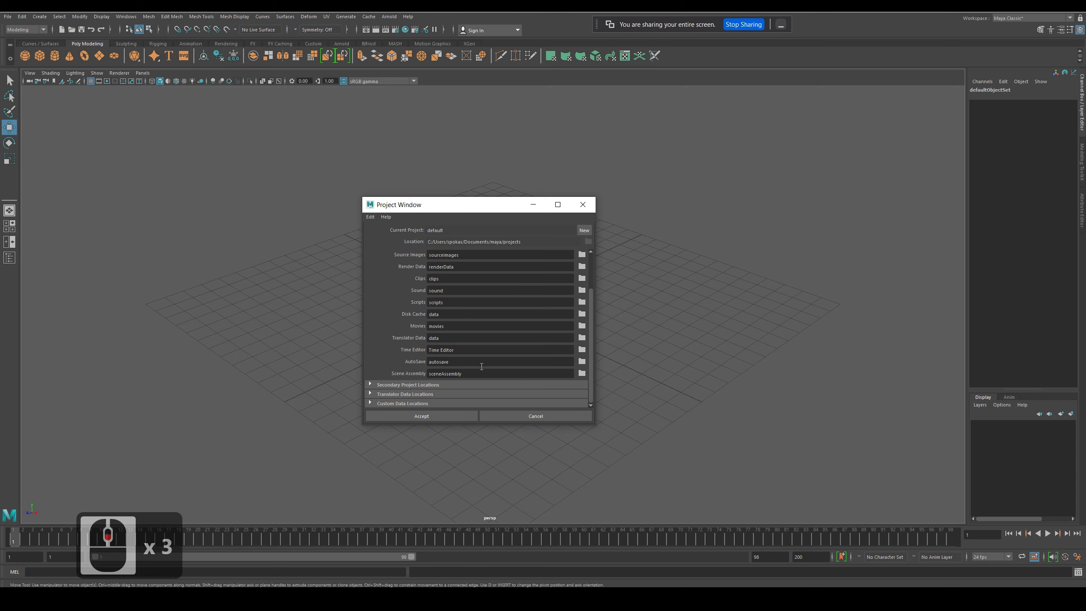
click(591, 206)
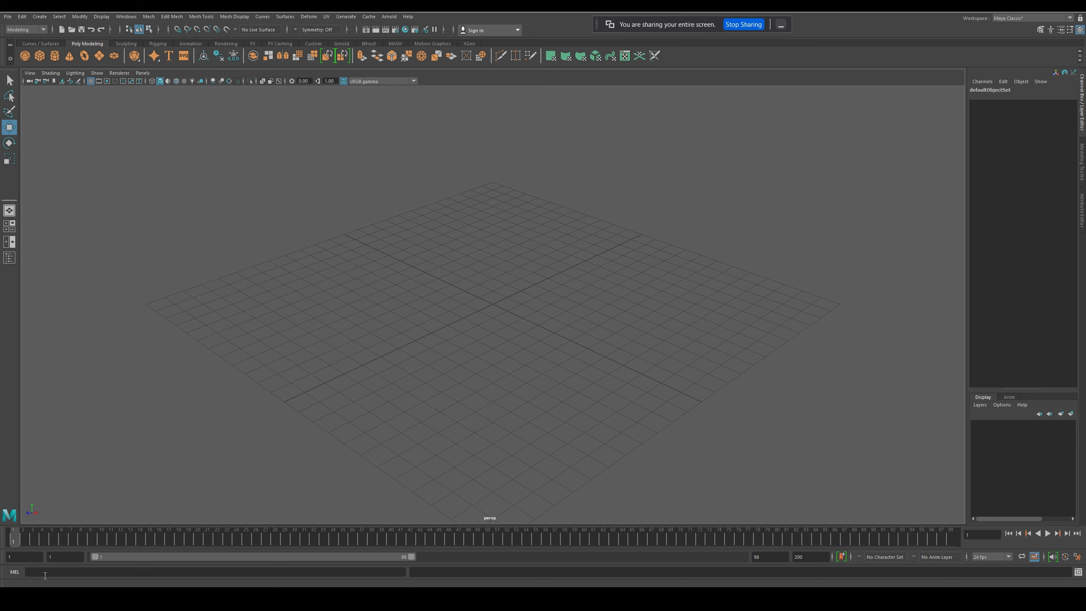
click(96, 578)
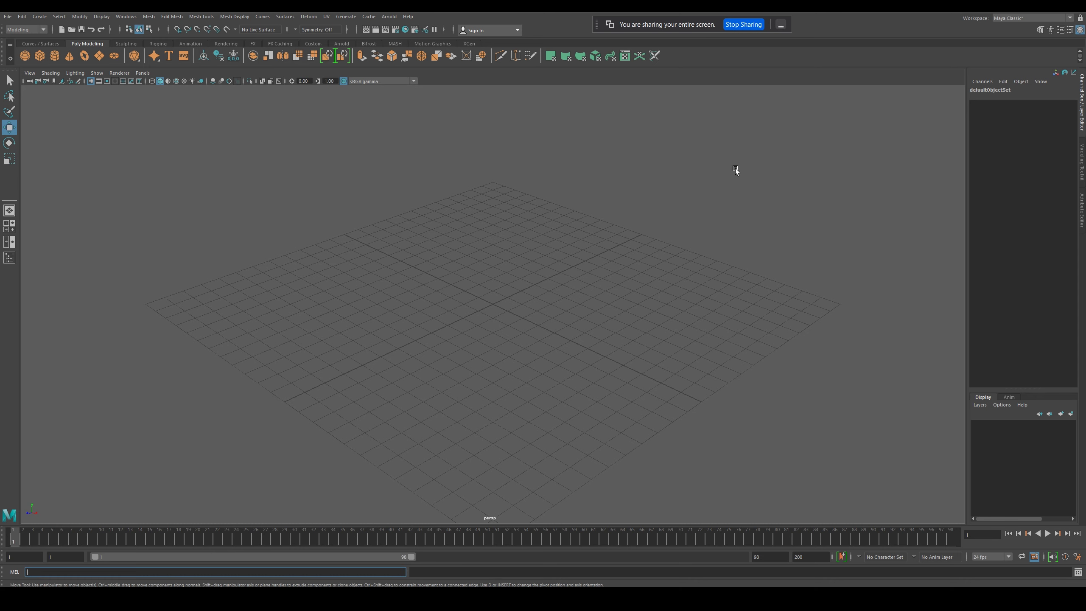
Display the Modeling Toolkit, Human IK, Attribute Editor, Tool Settings and Channel Box in turn, closing the Tool Settings window
click(1044, 33)
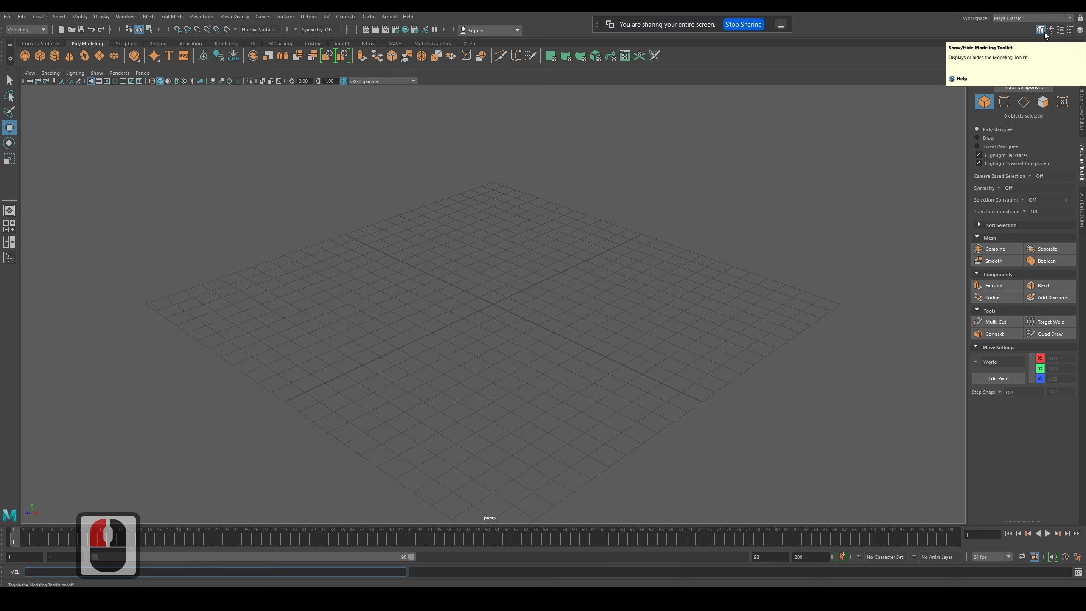
click(1053, 32)
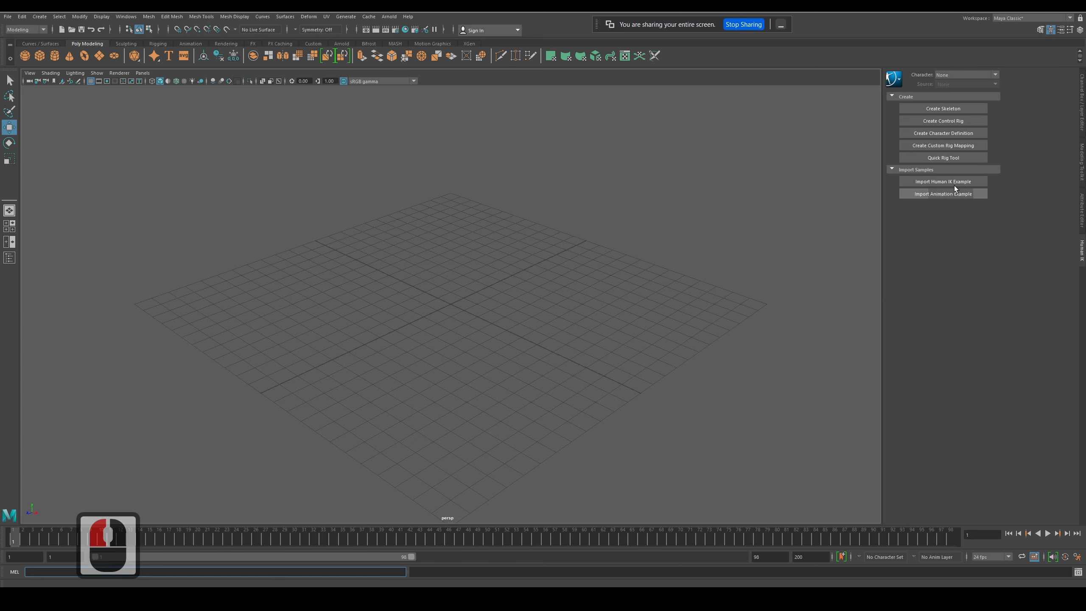
click(1062, 30)
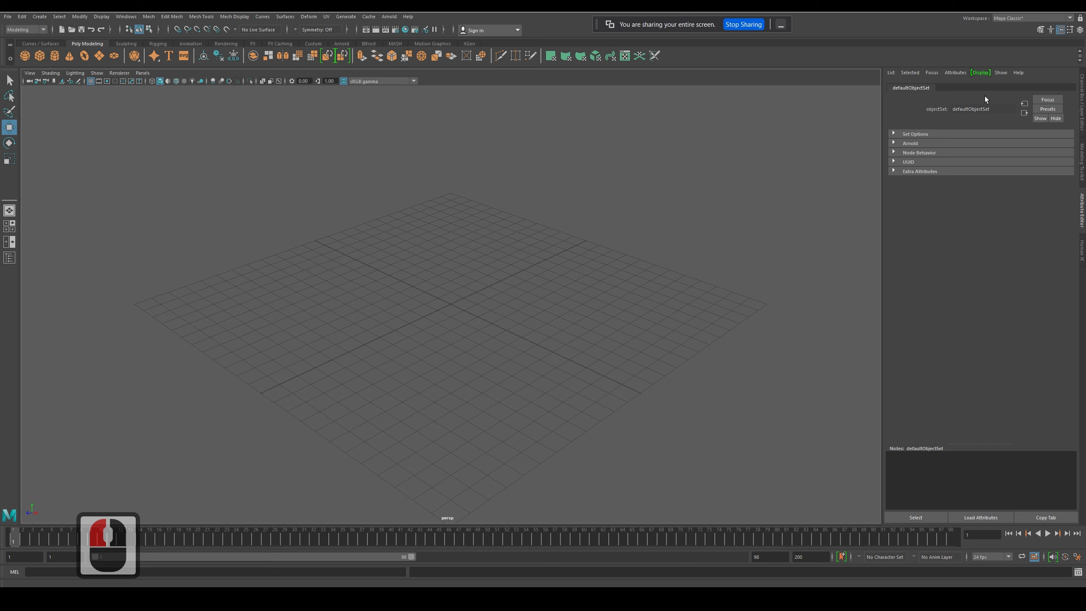
click(1071, 30)
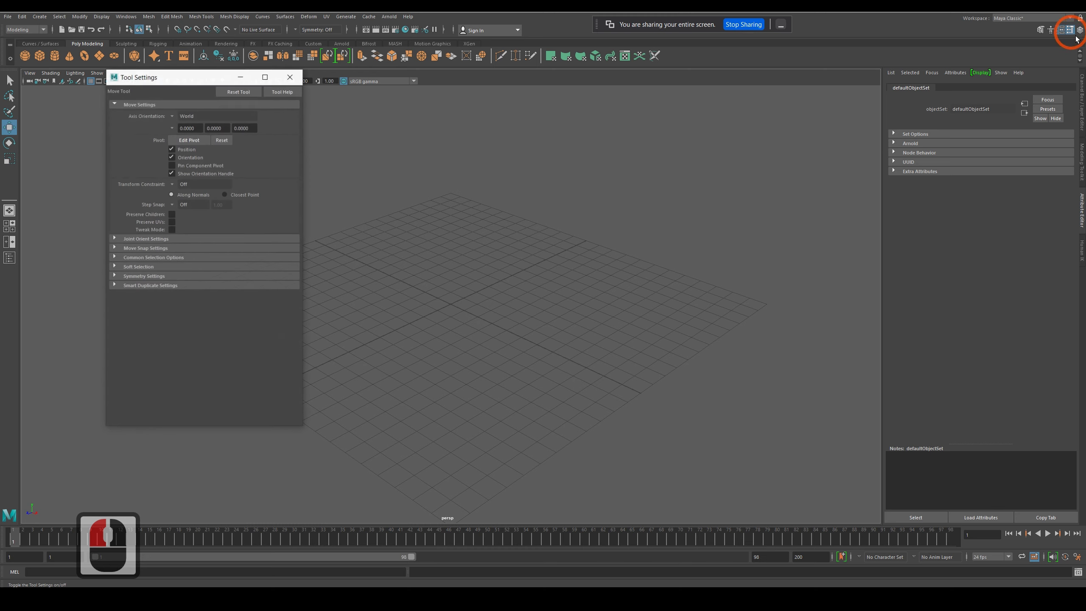
click(1079, 30)
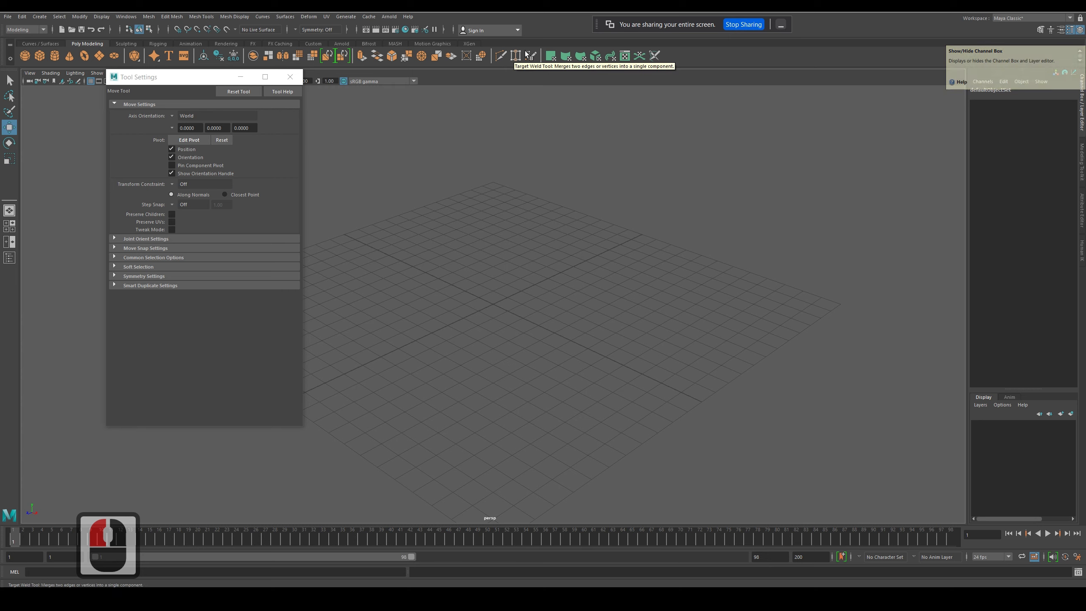
click(290, 77)
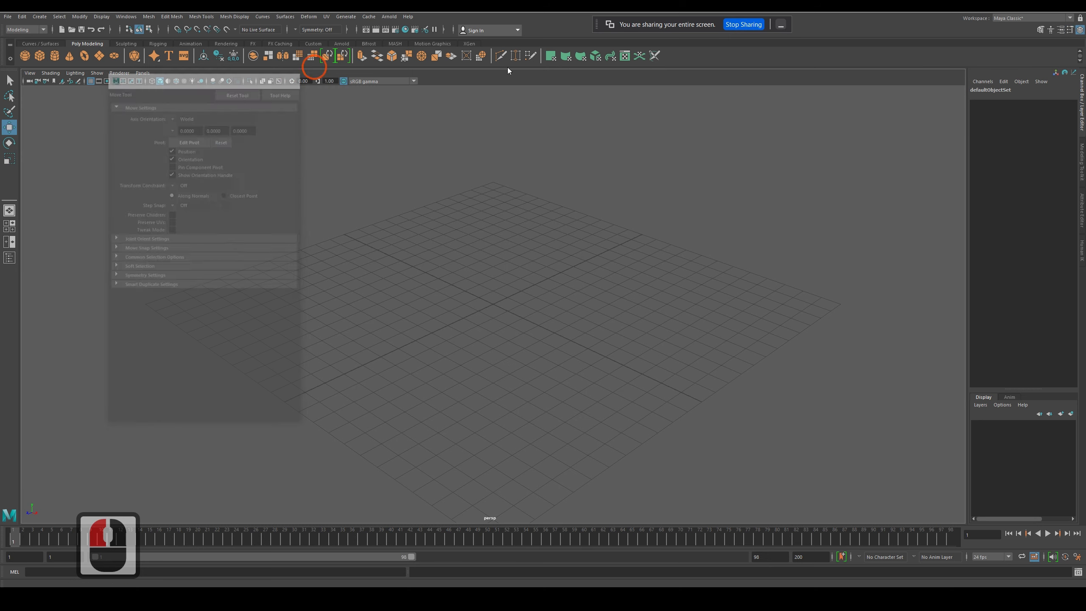
Browse the docked Modeling Toolkit and Attribute Editor, finishing on Human IK
click(1082, 162)
click(1082, 213)
click(1082, 251)
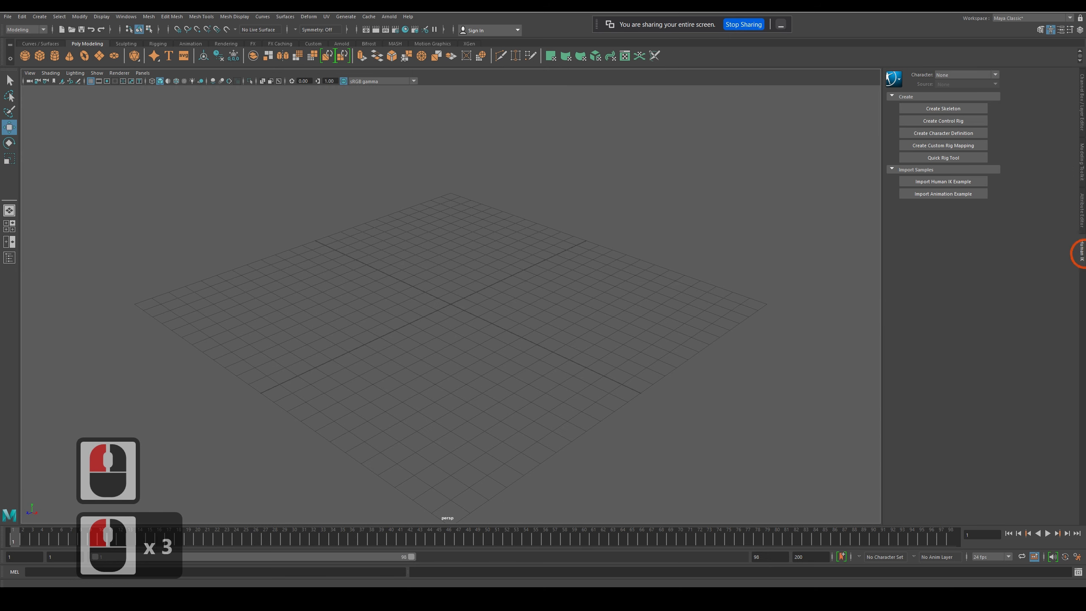
Browse the docked Modeling Toolkit, Attribute Editor and Human IK, finishing on the Channel Box
click(1081, 91)
click(1082, 163)
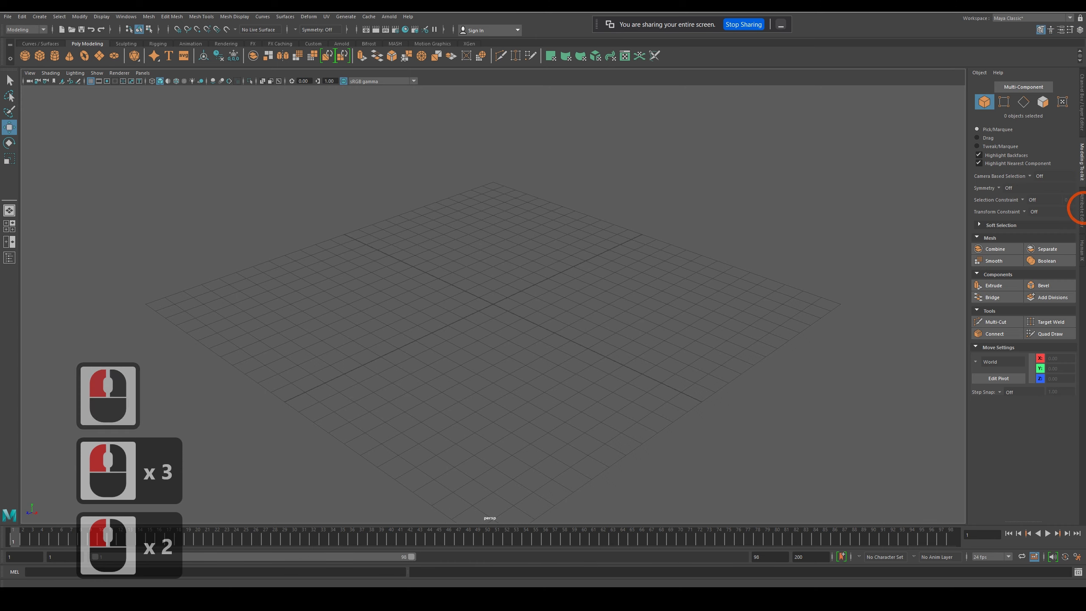
click(1082, 209)
click(1082, 250)
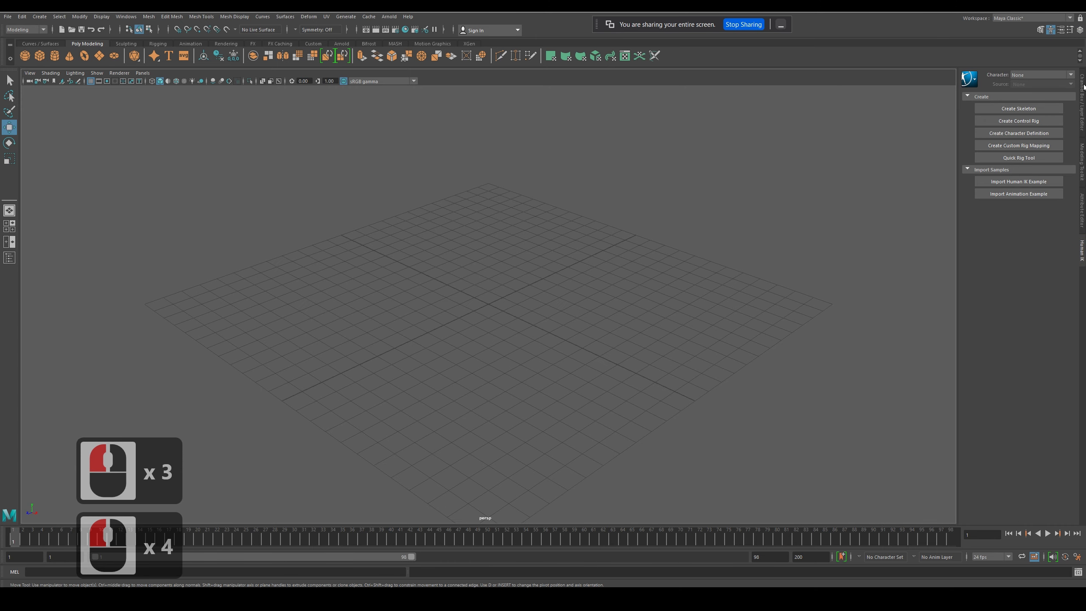
click(1081, 91)
click(1080, 94)
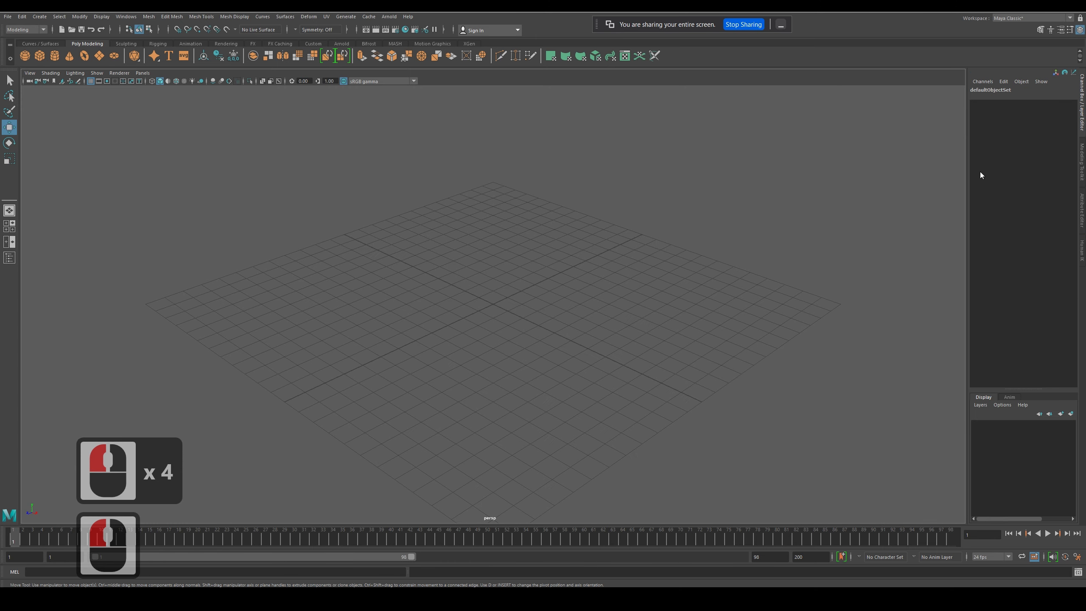
Create a polygon cube at the origin and raise it about 1.7 units along the Y axis
click(44, 58)
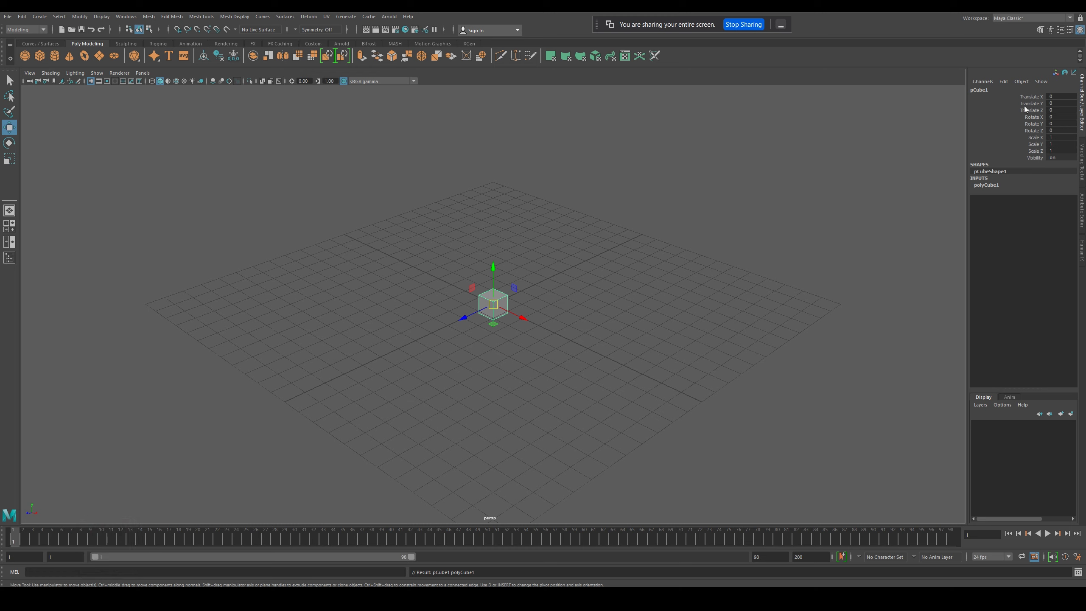
drag(504, 286, 525, 260)
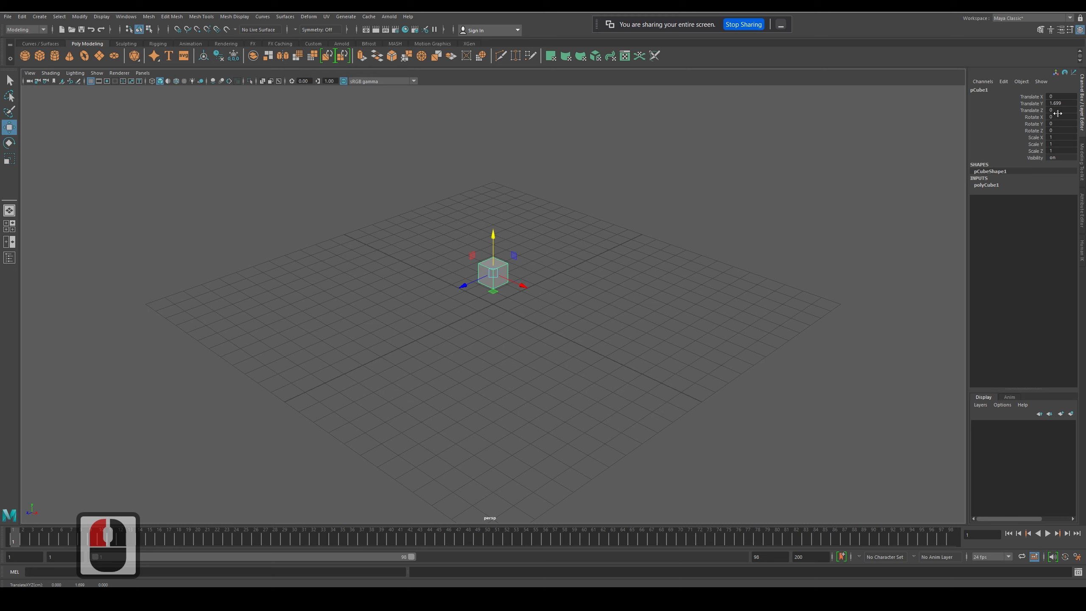
Set the cube's Translate Y to 5000, then reduce it to 50
double_click(1067, 103)
text(5000)
key(Return)
scroll(519, 337, down, 20)
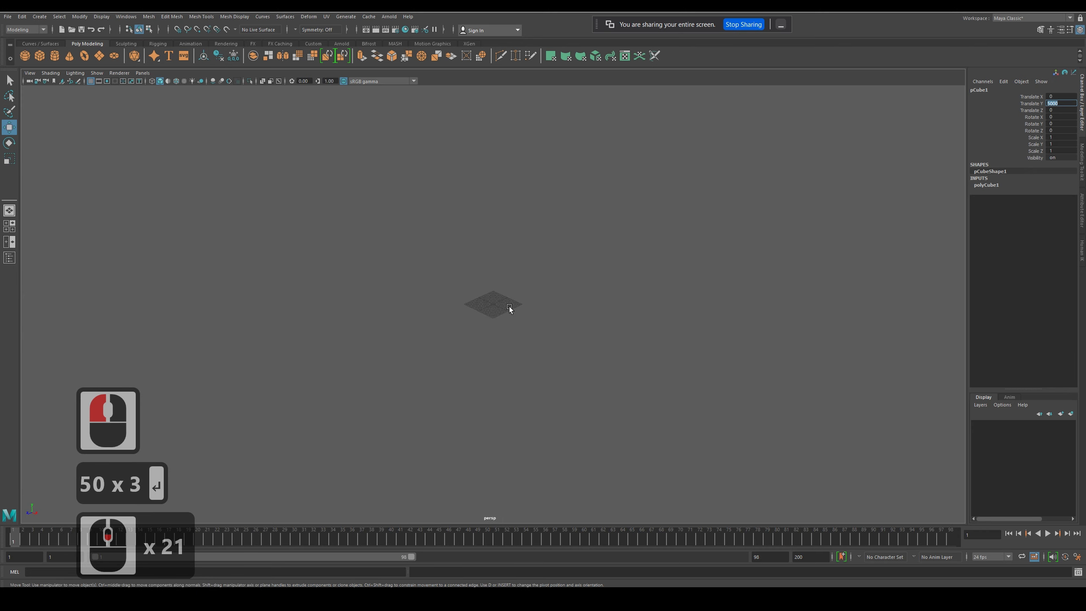
scroll(518, 336, up, 20)
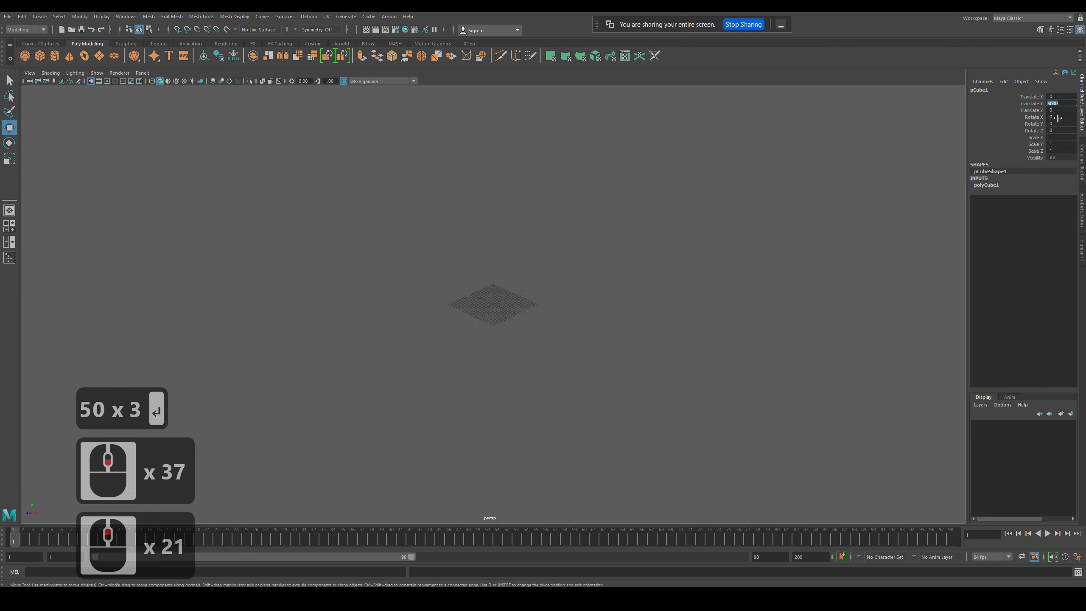
text(50)
key(Return)
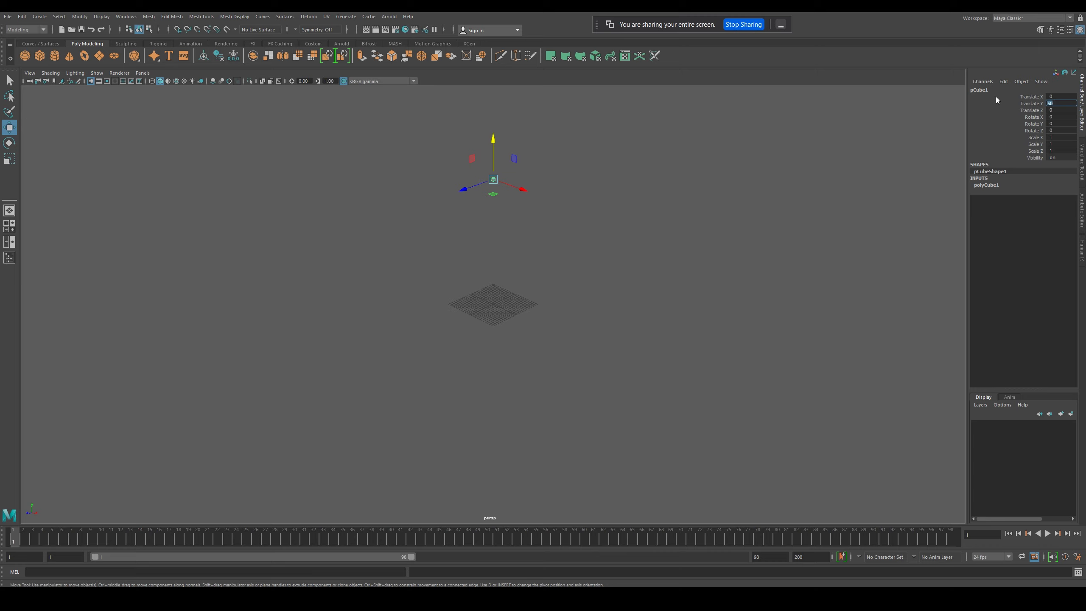
Delete the polygon cube from the scene
key(Delete)
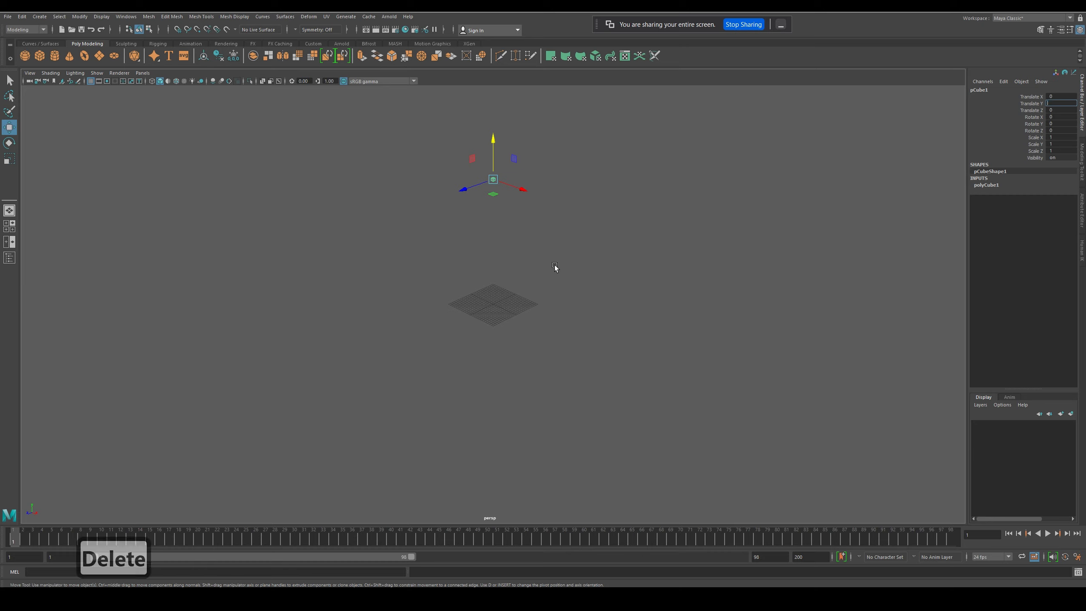
click(443, 256)
drag(463, 203, 611, 439)
key(Delete)
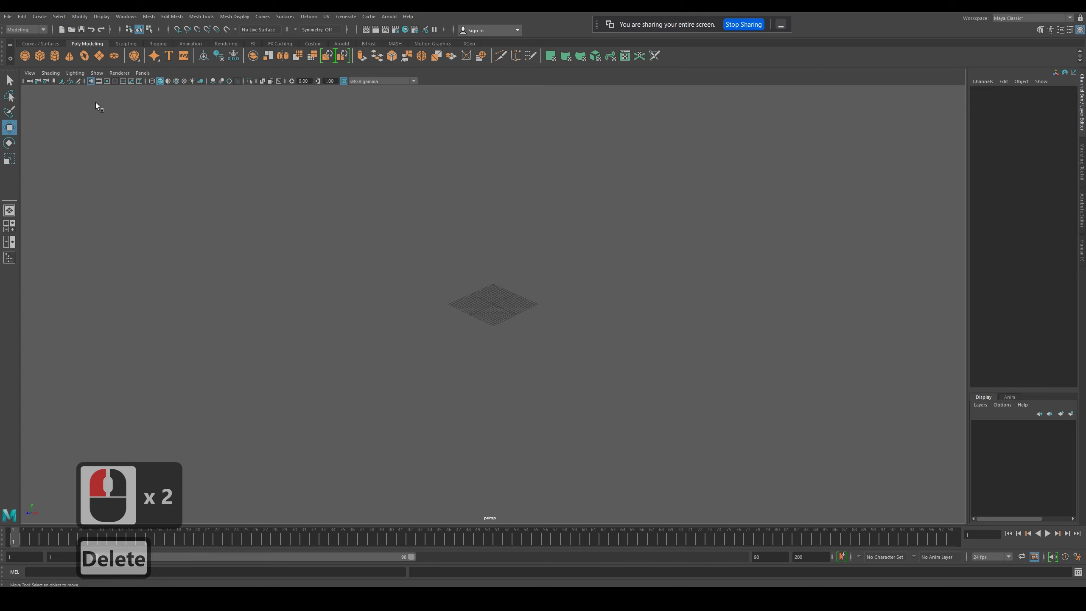
Create a polygon sphere at the origin and display its shape attributes in the Attribute Editor
click(25, 55)
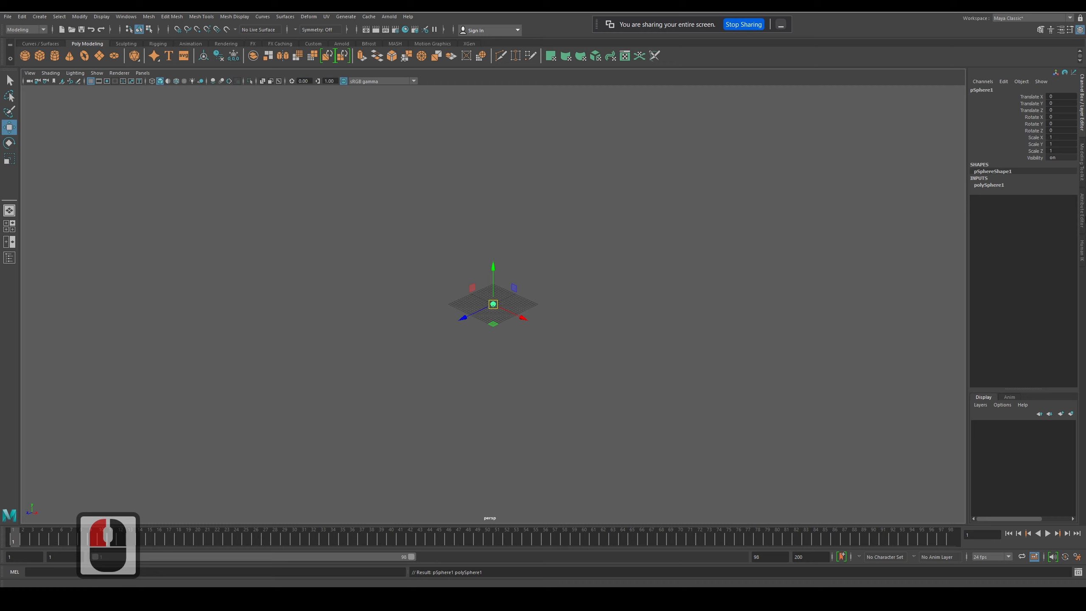
click(1078, 218)
click(946, 114)
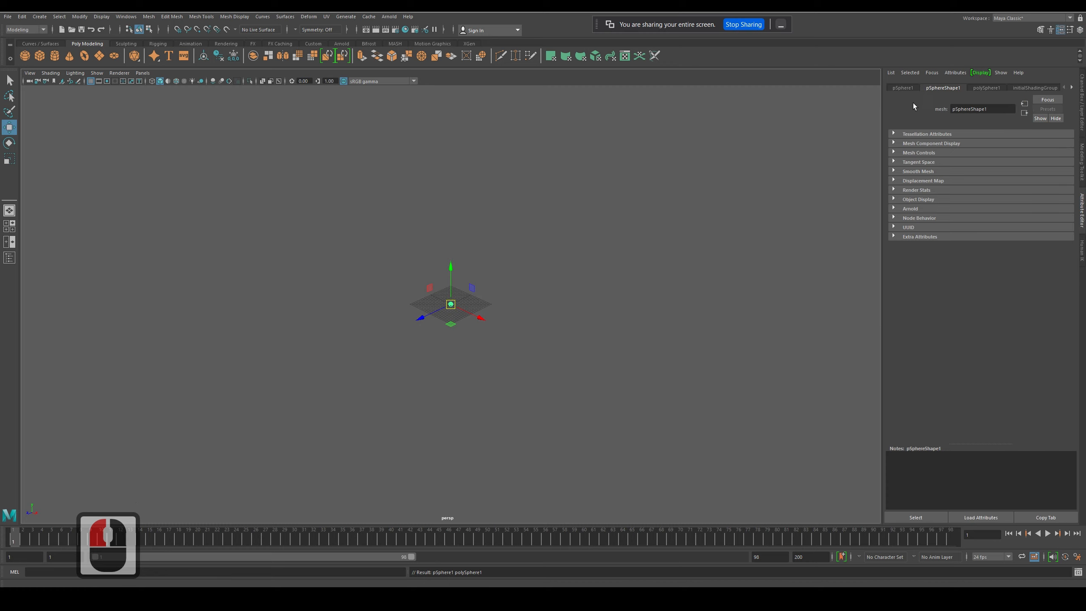
scroll(522, 262, up, 20)
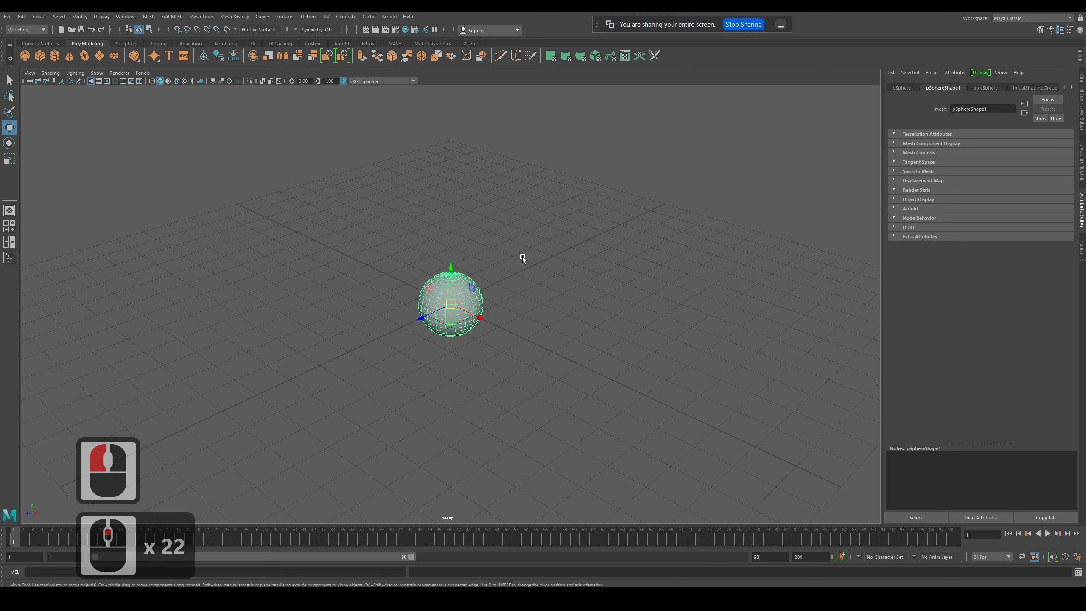
Review the sphere's initialShadingGroup attributes, and increase its polySphere1 radius to about 3.1
click(988, 89)
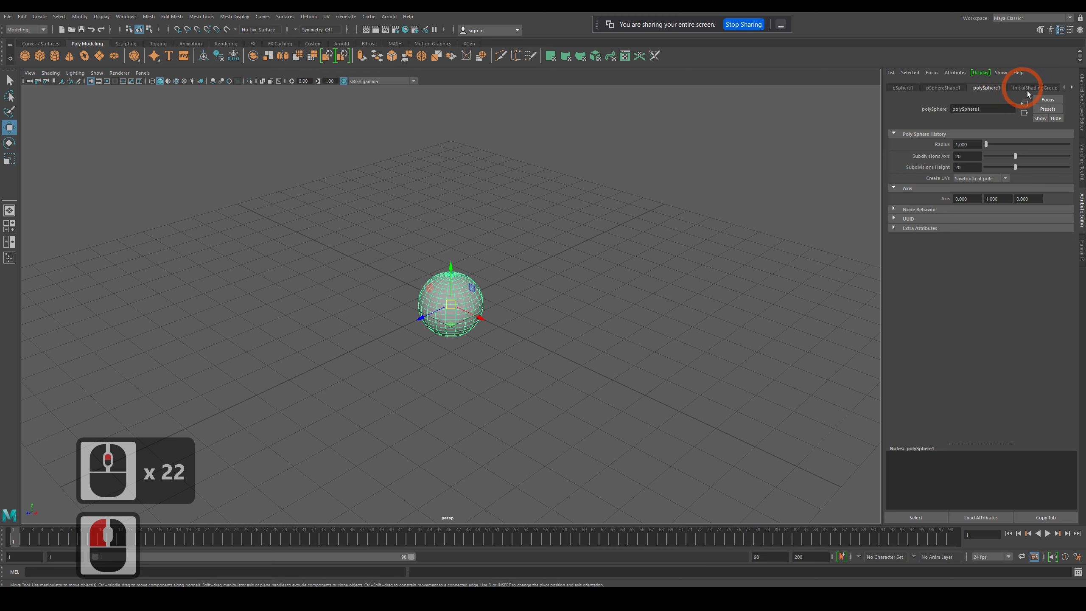
click(1027, 88)
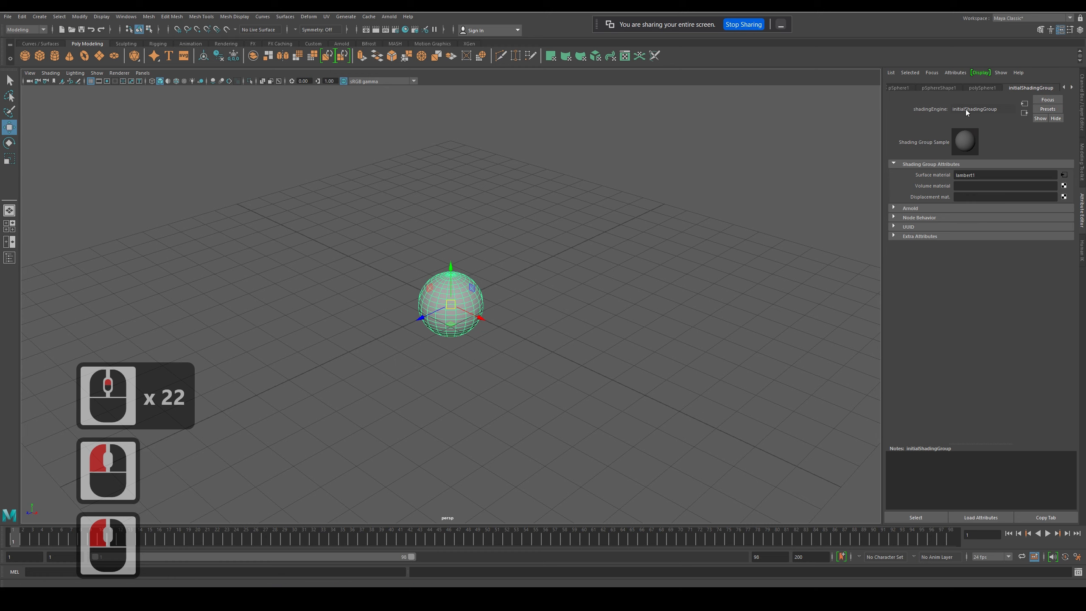
click(984, 88)
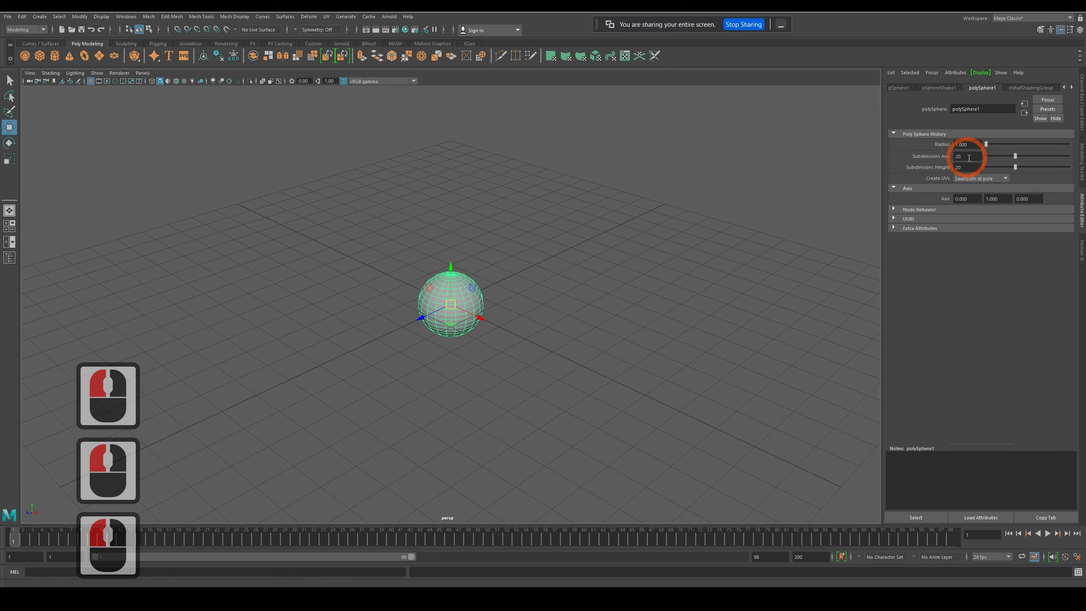
drag(986, 144, 988, 144)
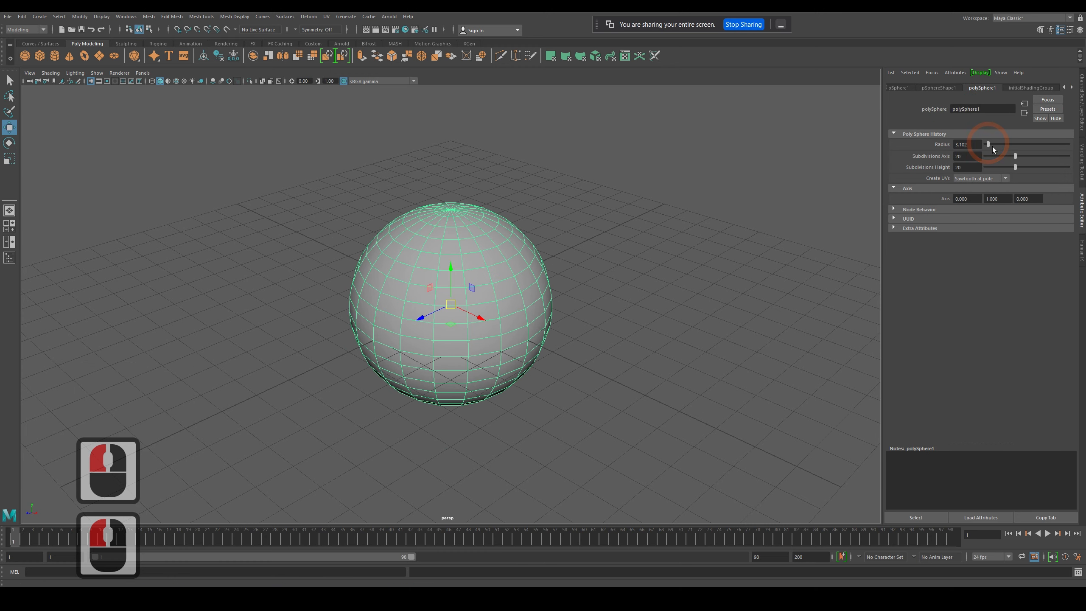
Display the sphere's lambert1 material attributes, then deselect and reselect the sphere
click(1072, 87)
click(1071, 87)
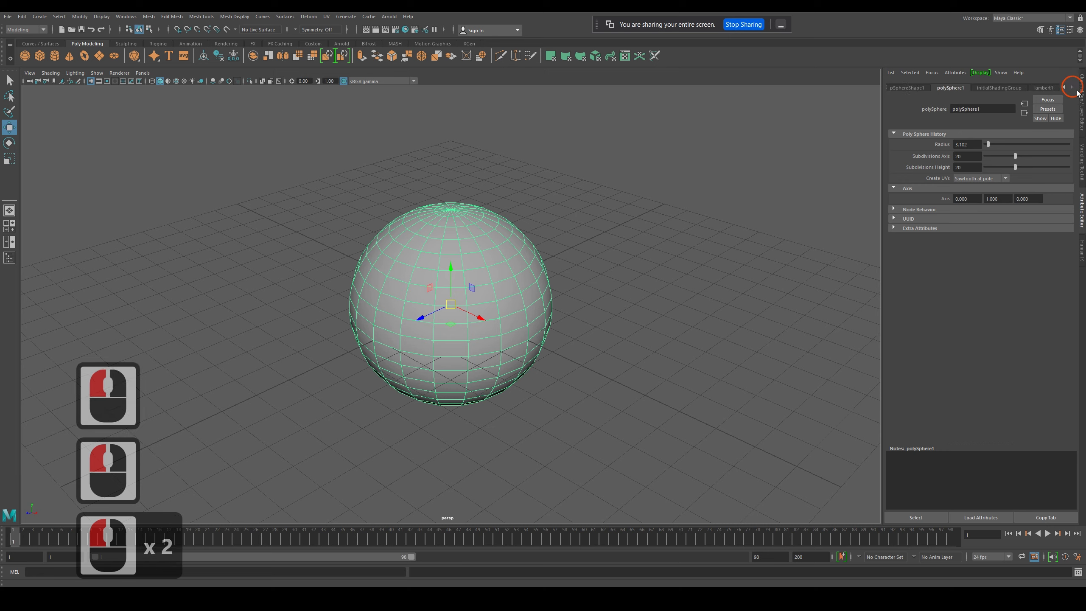
click(1037, 89)
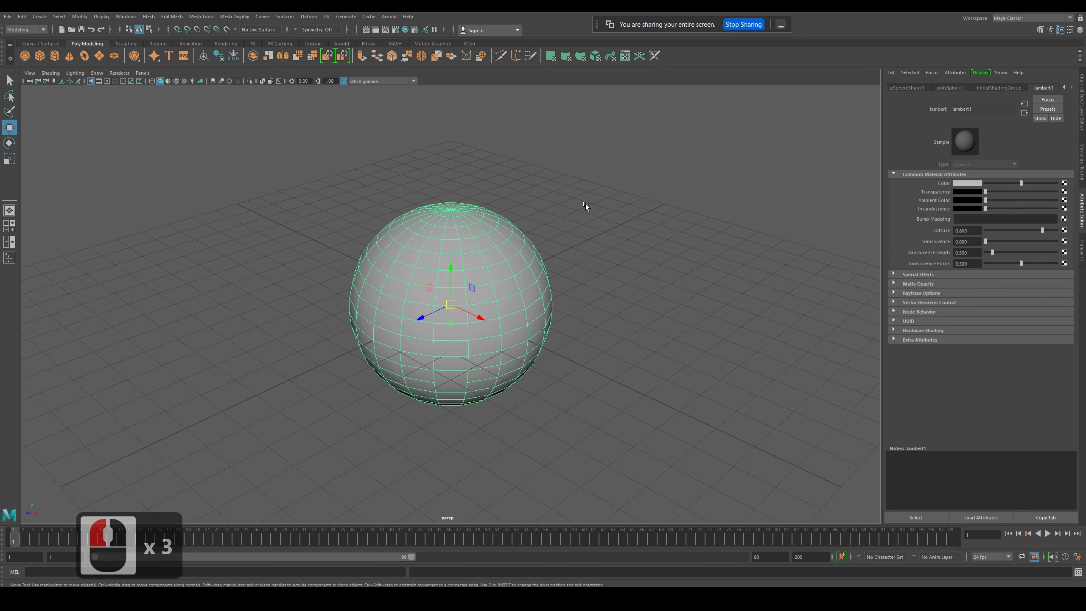
click(590, 255)
click(480, 267)
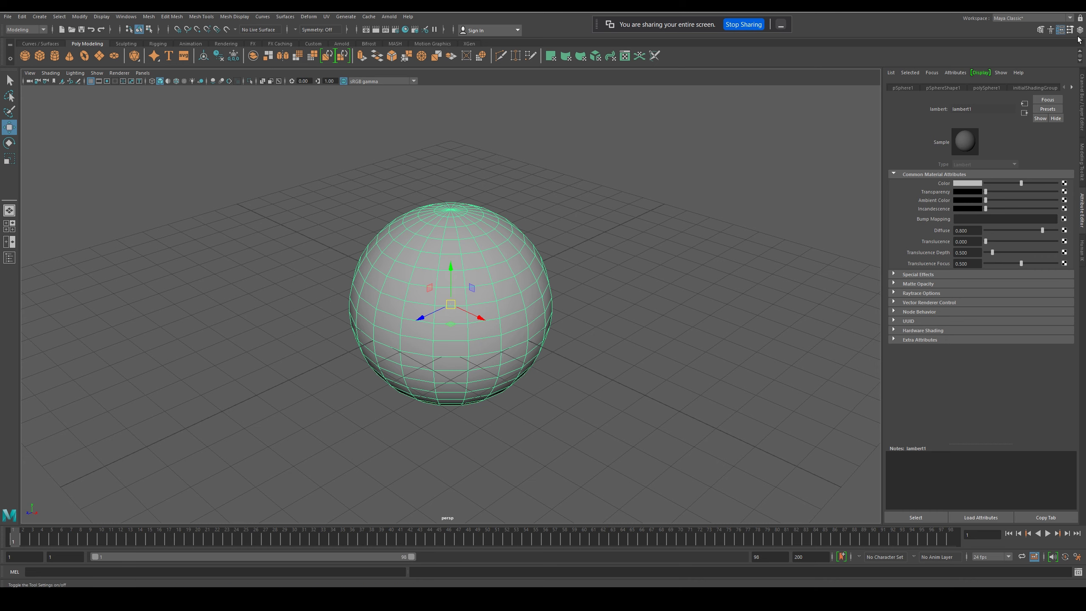
Review the Move and Rotate tool options in the Tool Settings window, close it, and display the Attribute Editor again
click(1042, 30)
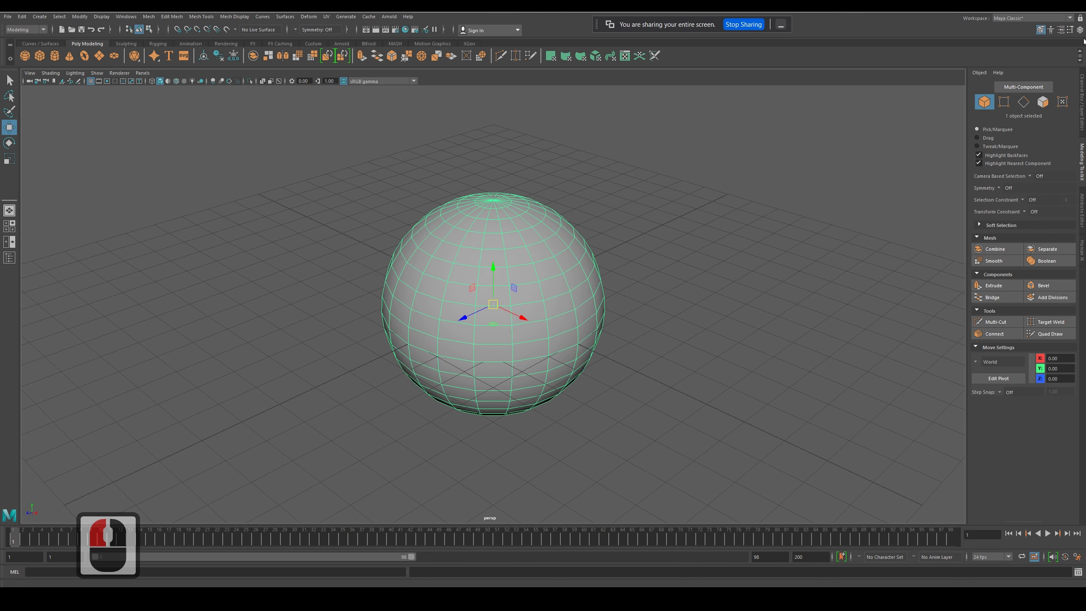
click(1071, 33)
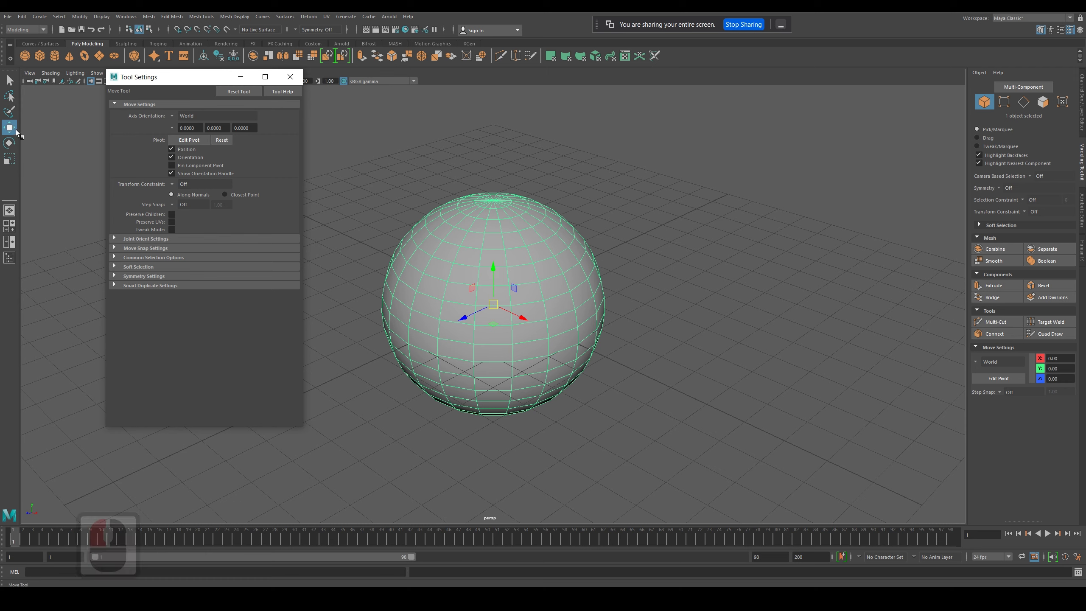
click(12, 146)
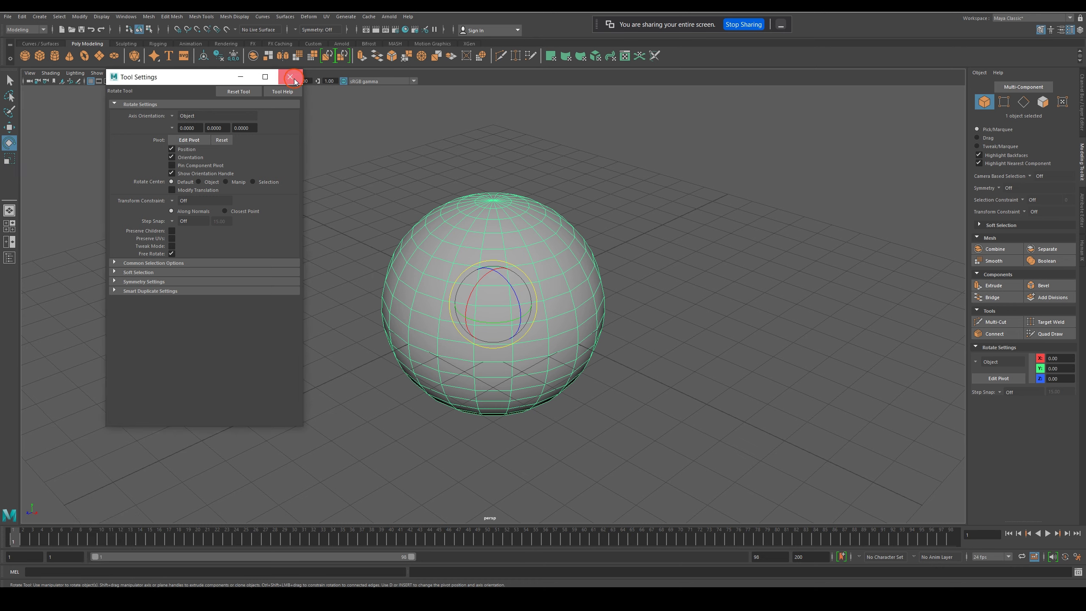
click(12, 148)
double_click(12, 148)
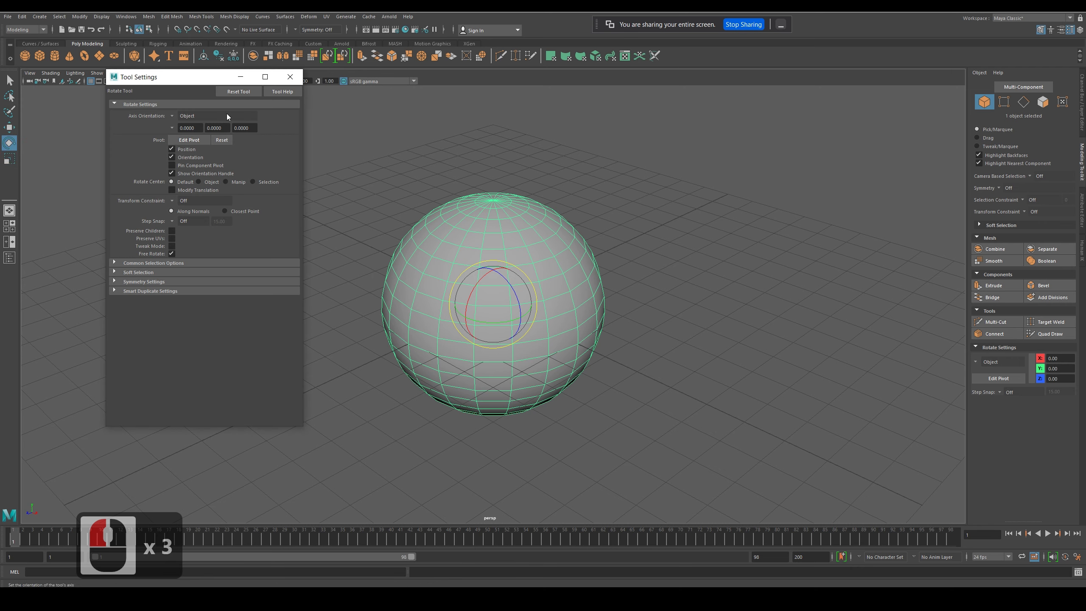
click(290, 77)
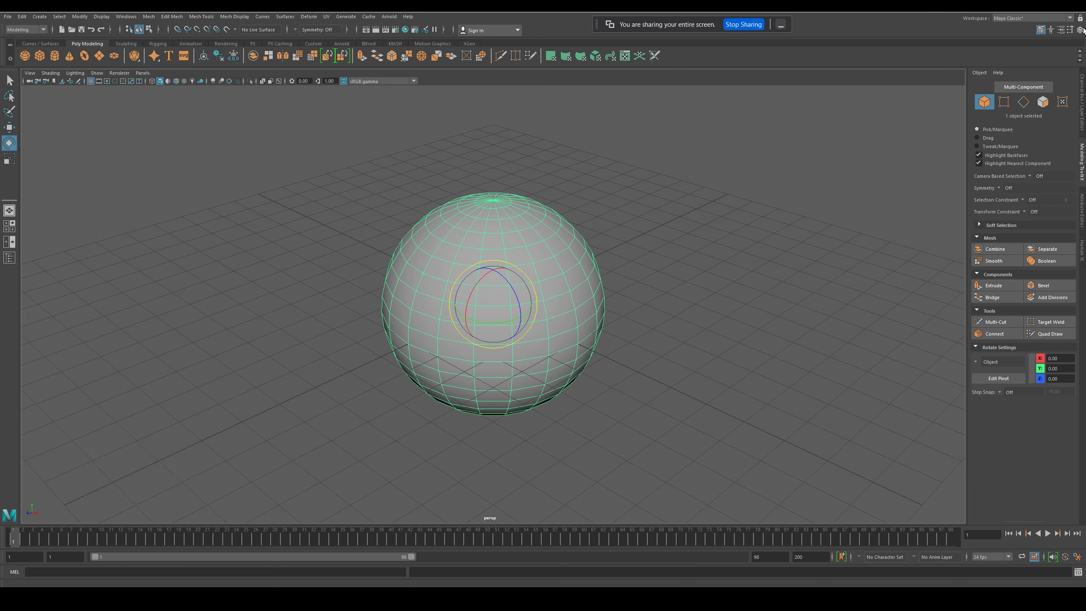
click(1080, 199)
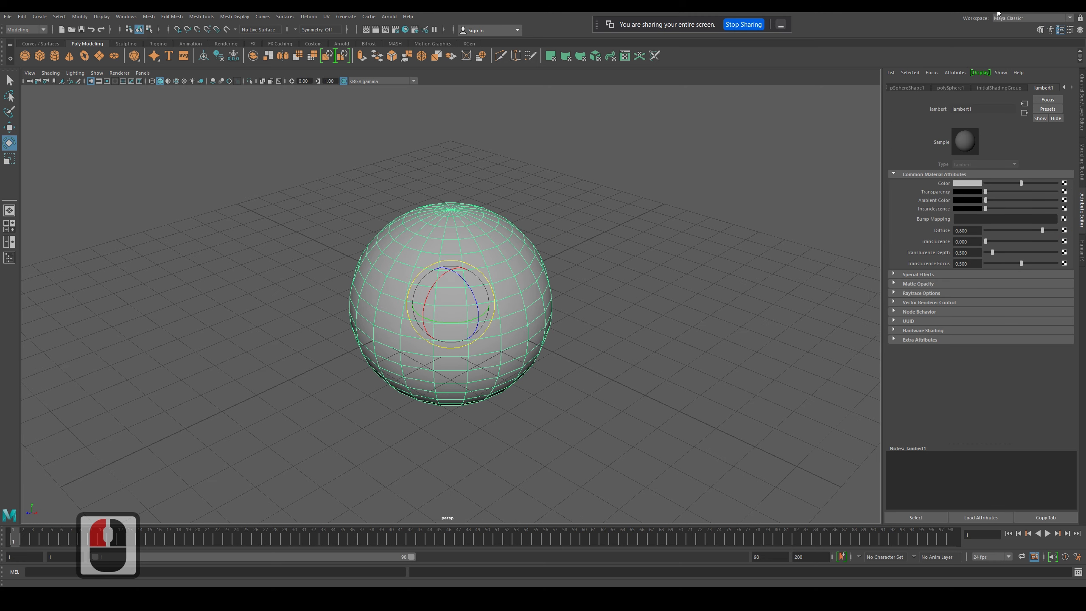
Try the Sculpting and Modeling - Standard workspaces, and return to the Maya Classic workspace
click(1011, 18)
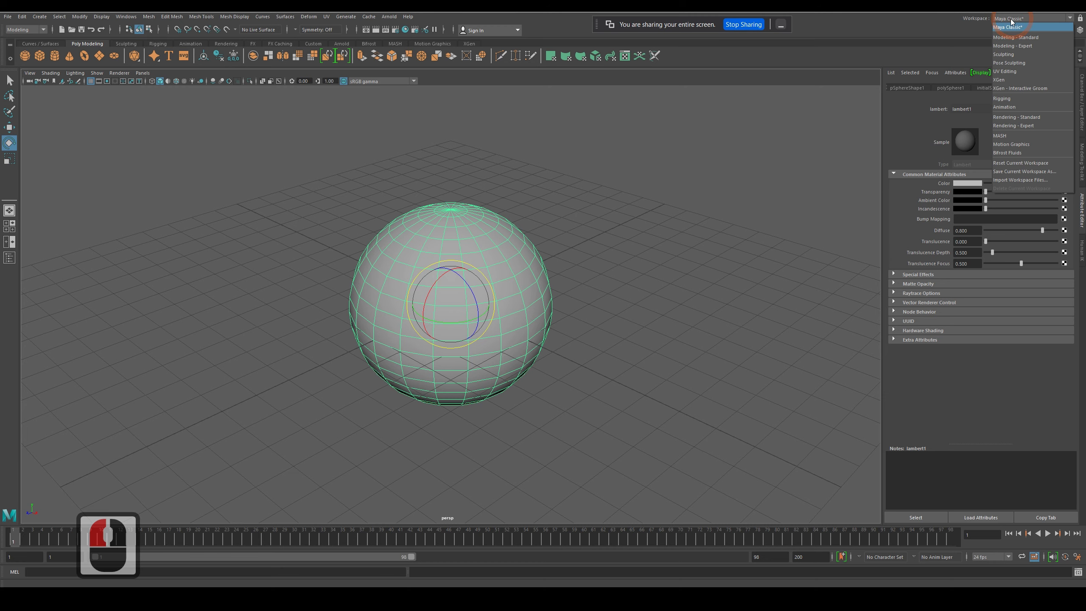
click(1012, 55)
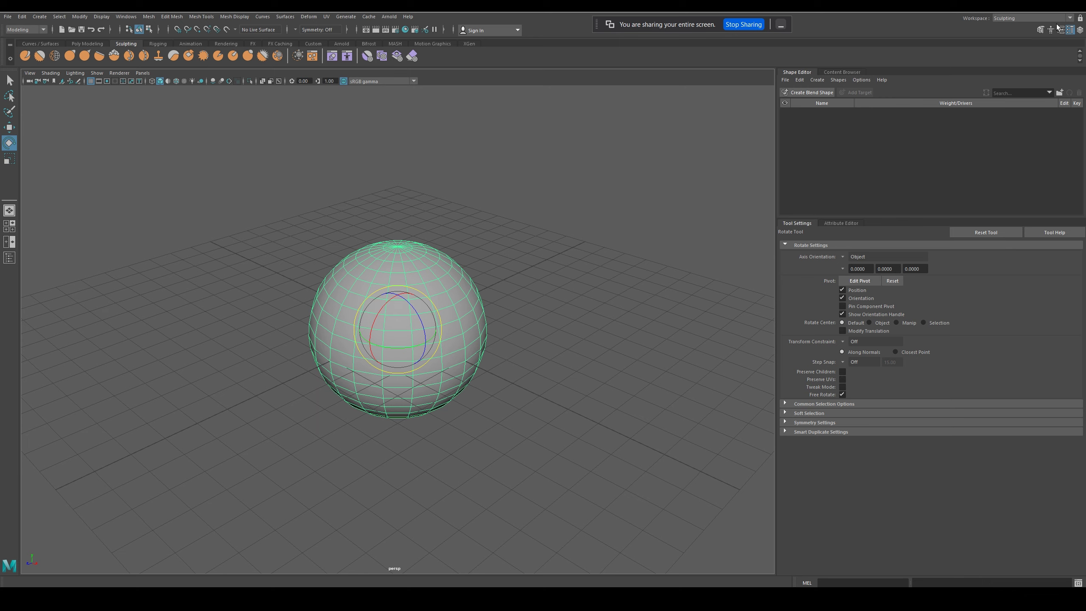
click(1017, 18)
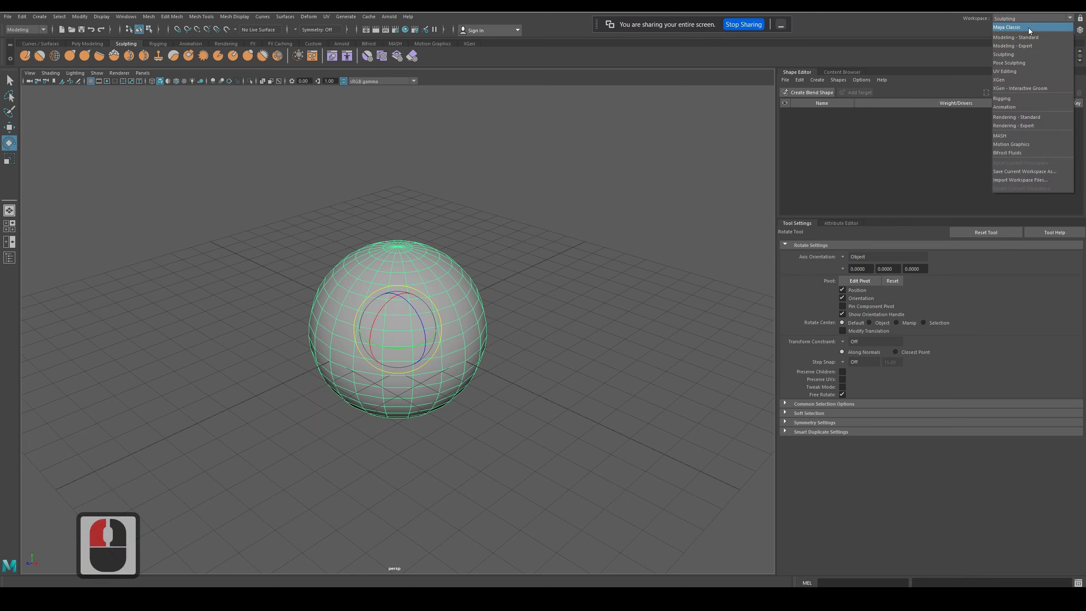
click(1028, 38)
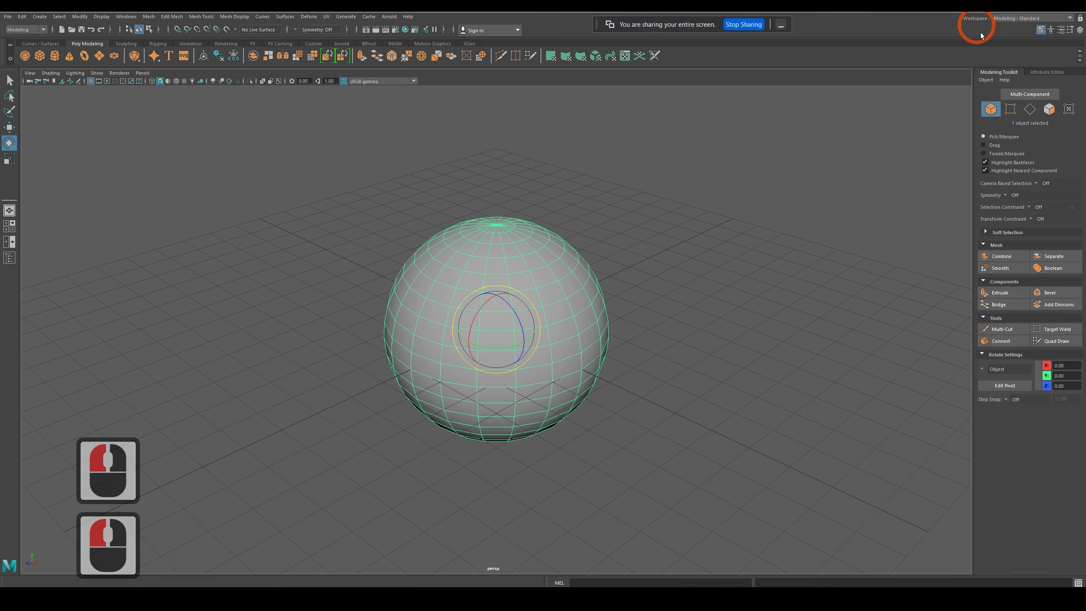
click(1031, 18)
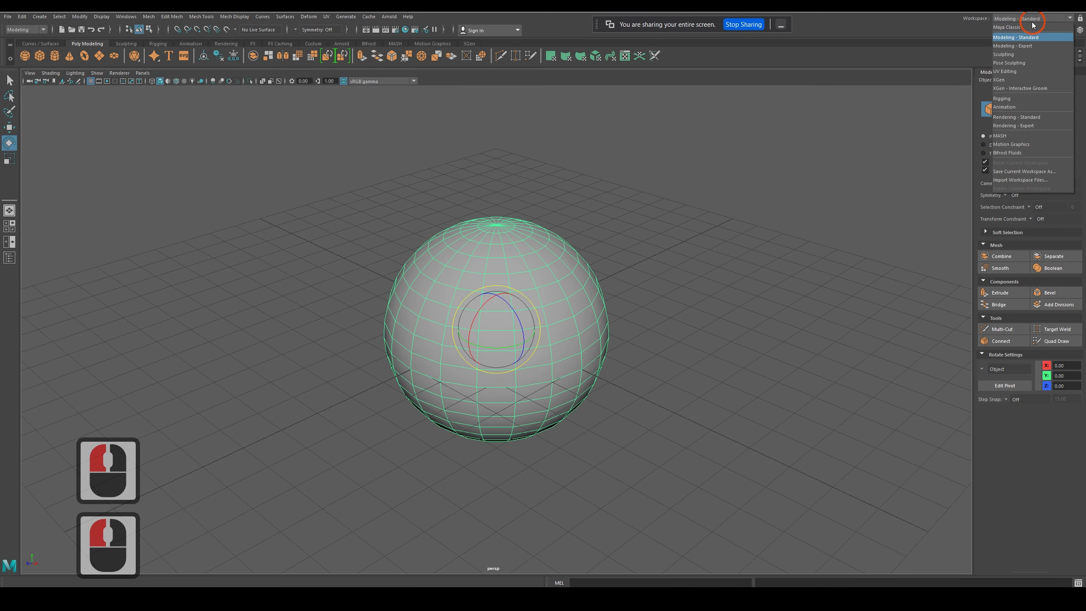
click(1010, 28)
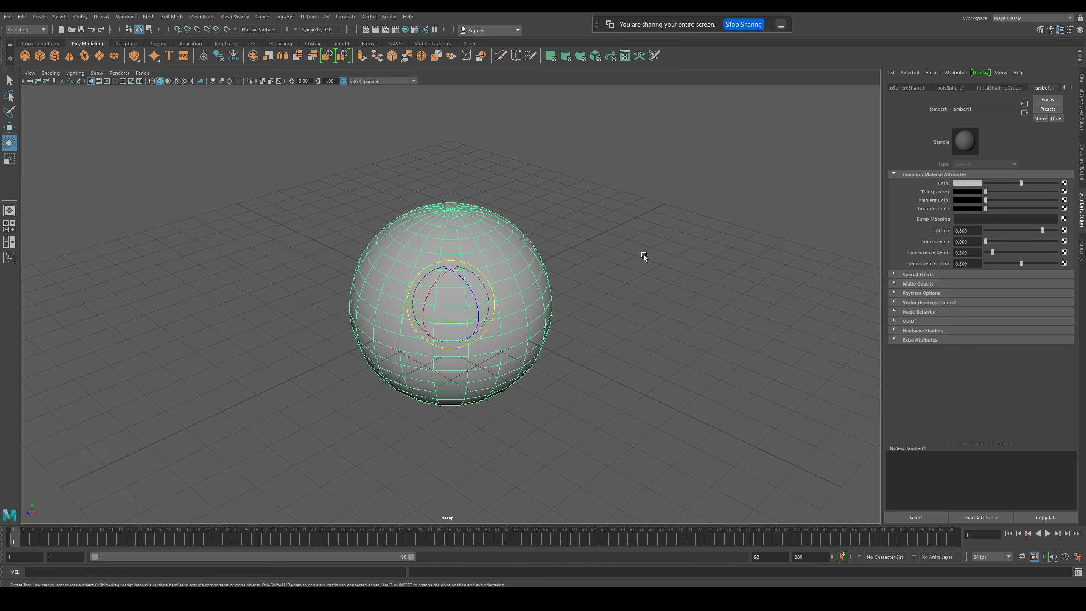
Show the four-view layout, clear the sphere selection and create a polygon cube at the origin
key(space)
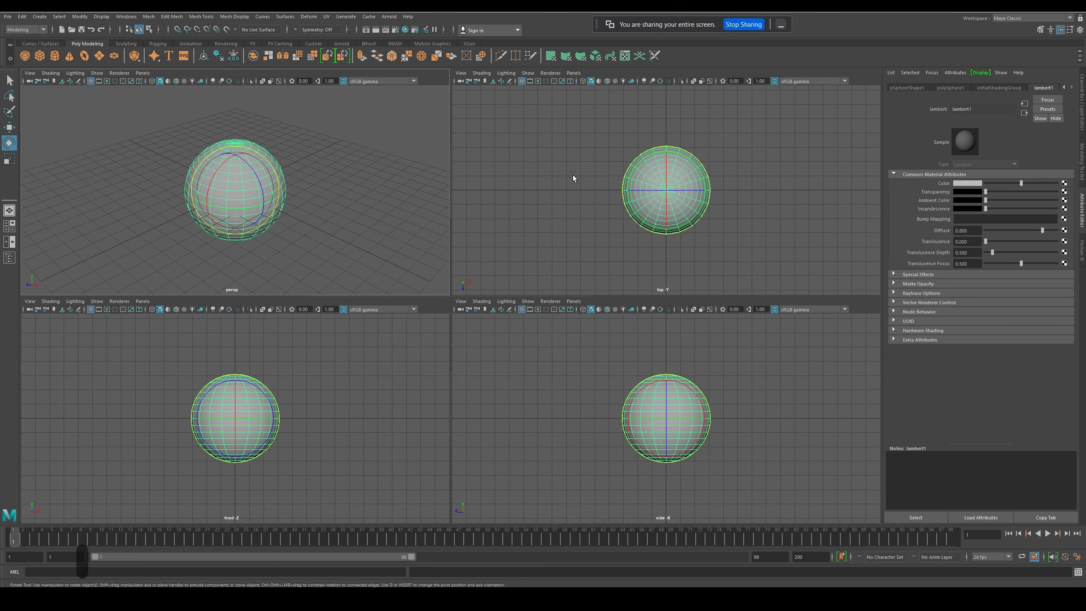
click(348, 206)
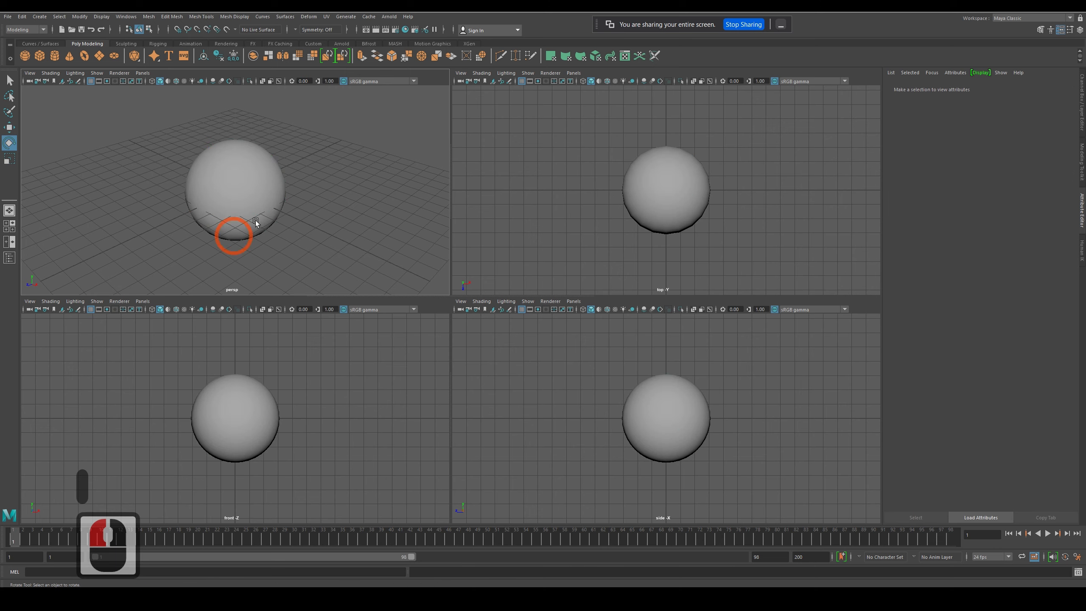
click(242, 207)
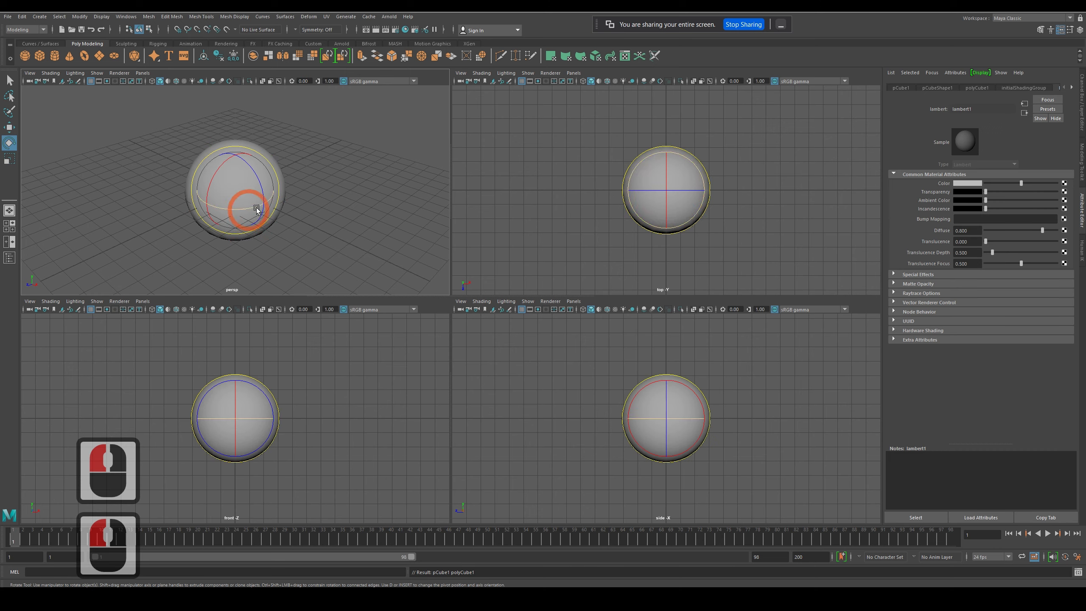
Move the new cube out of the sphere along the Z axis so it sits behind the sphere
key(w)
key(d)
drag(231, 210, 284, 182)
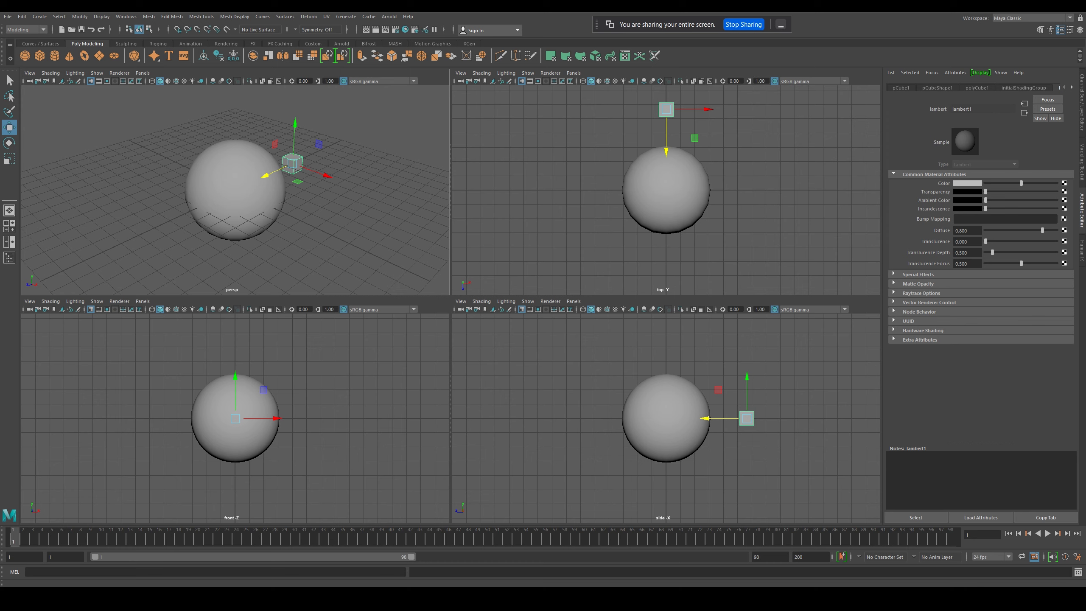
key(alt+F9)
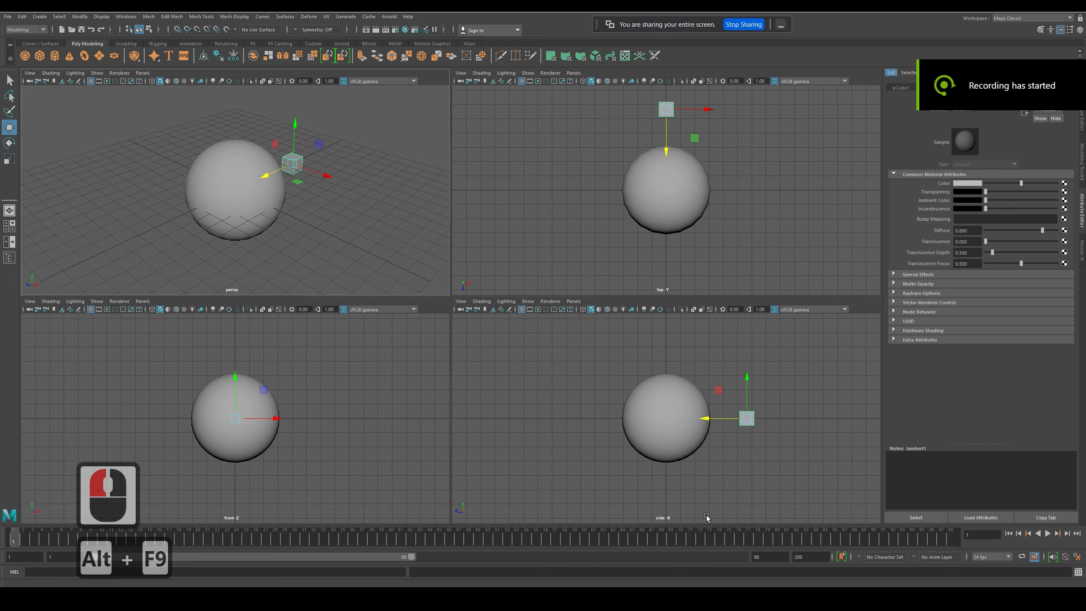
Scale the cube up until it is larger than the sphere, and move it along Z so it partly overlaps the sphere
click(11, 159)
drag(295, 170, 303, 201)
middle_drag(303, 200, 299, 198)
click(9, 128)
middle_drag(132, 128, 121, 161)
click(405, 121)
click(319, 134)
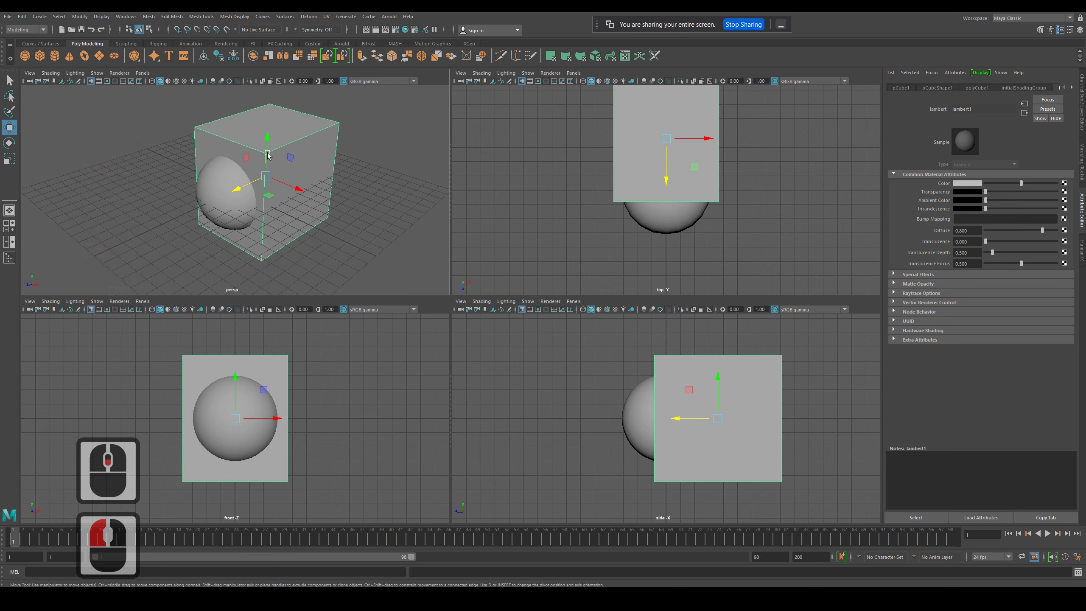
Compare the cube and sphere across the four views, selecting the cube in the side view and clearing the selection again
scroll(631, 195, down, 2)
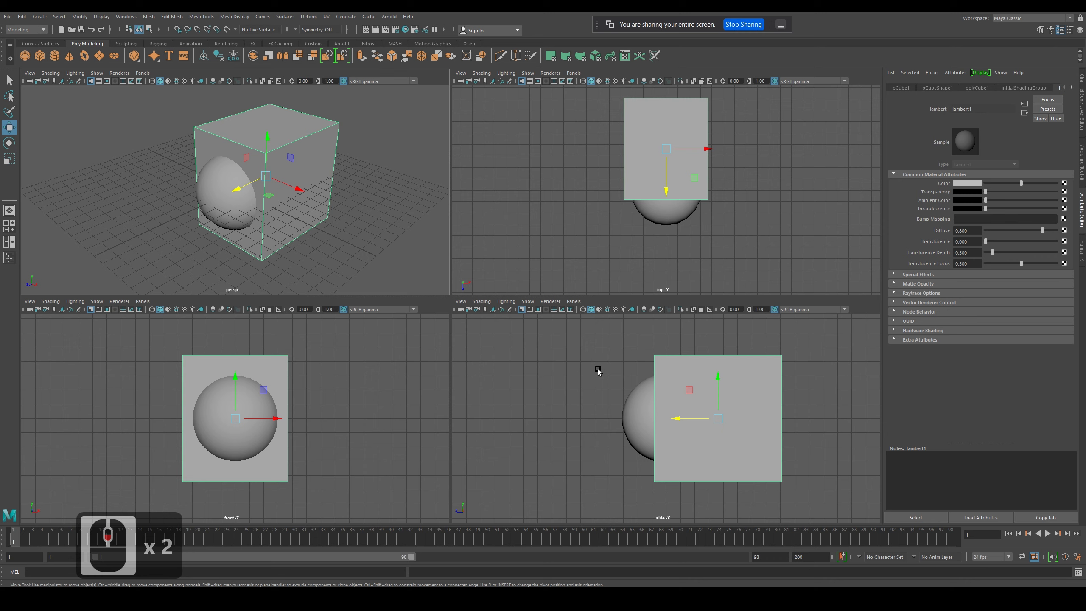
click(431, 413)
click(336, 412)
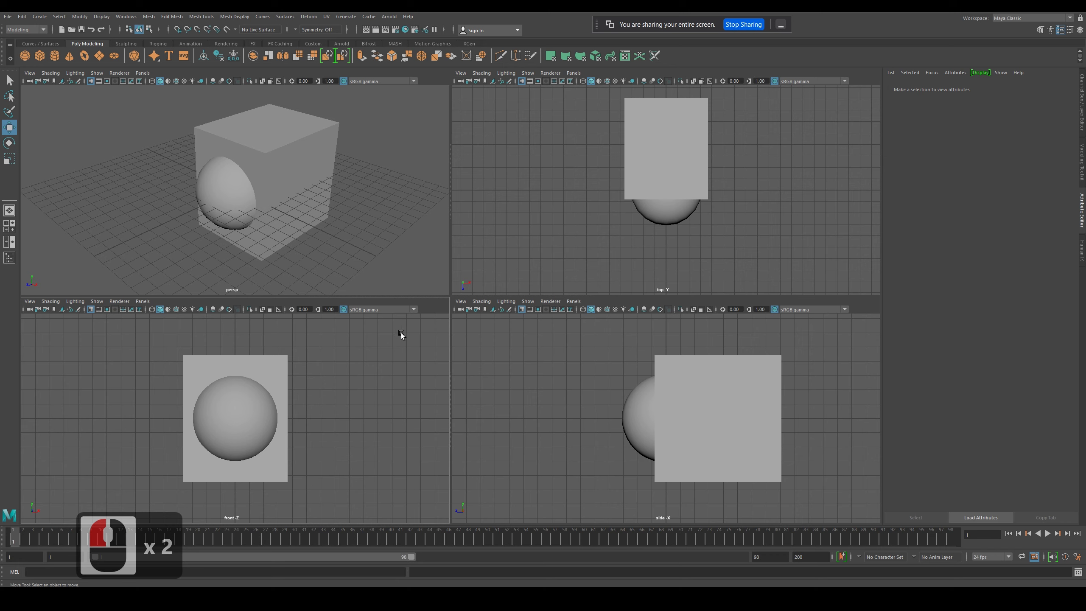
click(725, 401)
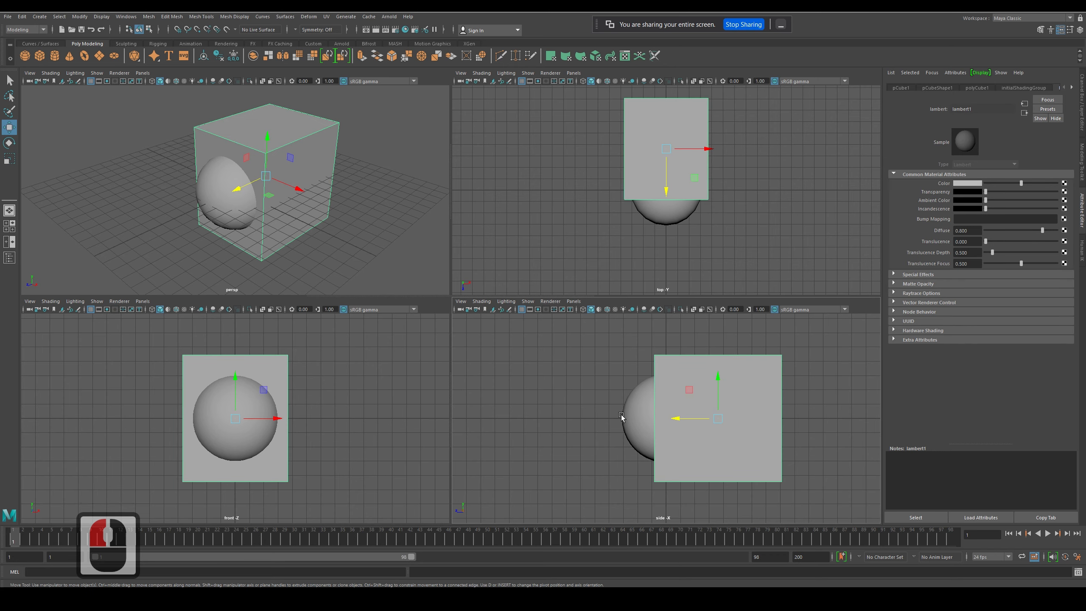
click(530, 392)
click(392, 272)
click(398, 196)
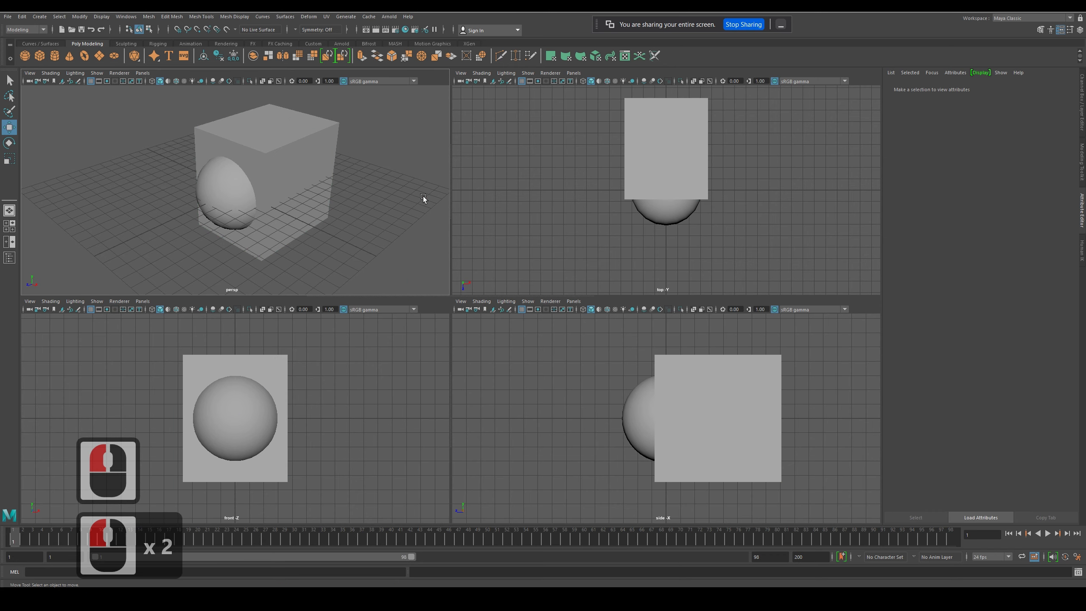
click(556, 136)
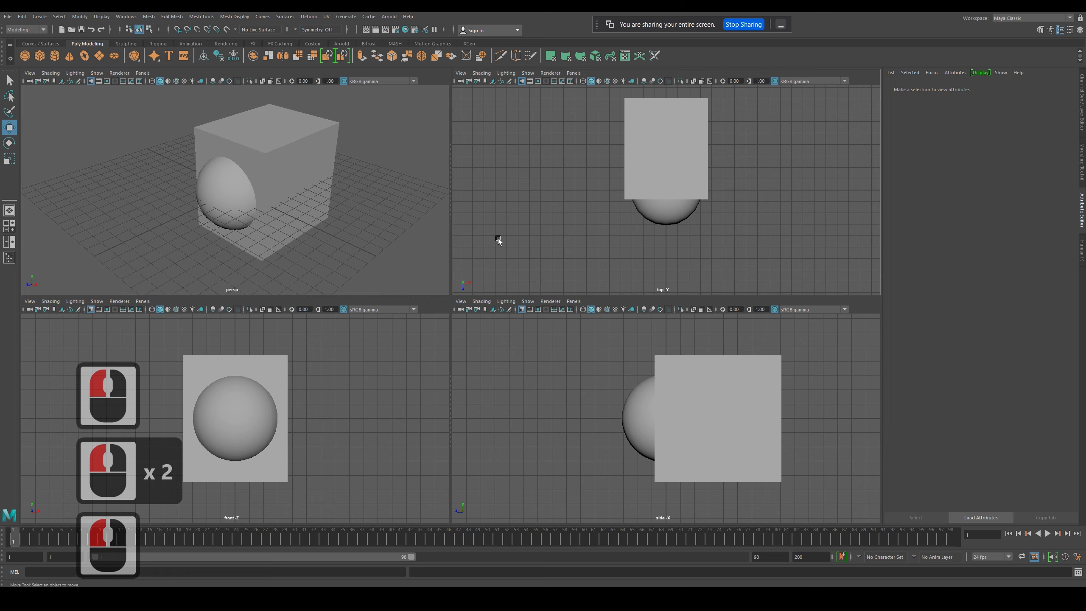
click(376, 164)
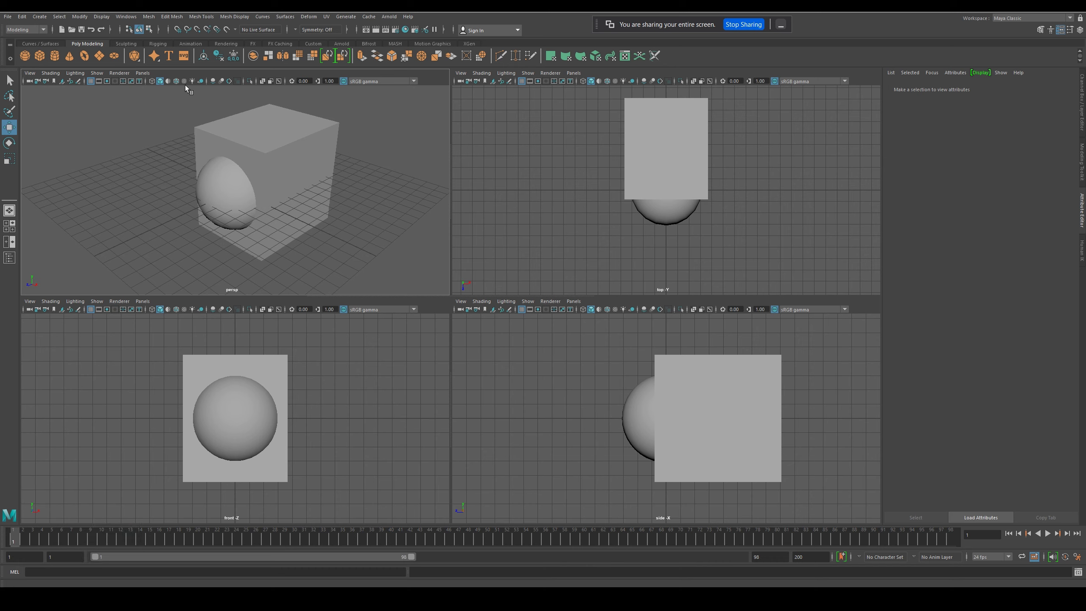
Try wireframe display in the perspective view, select the cube, and return the view to smooth shading
click(155, 83)
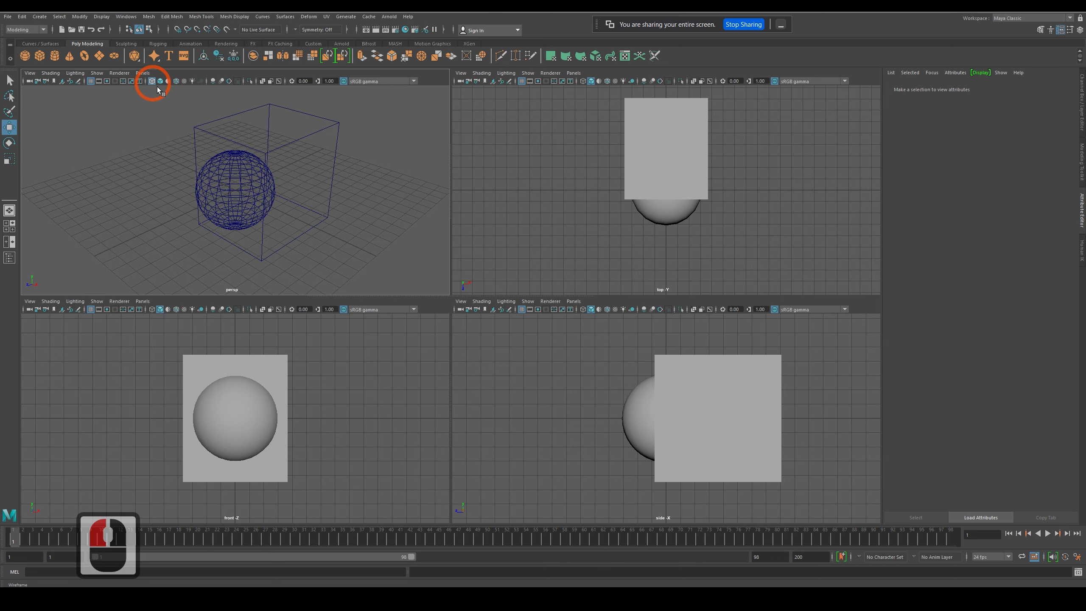
click(259, 152)
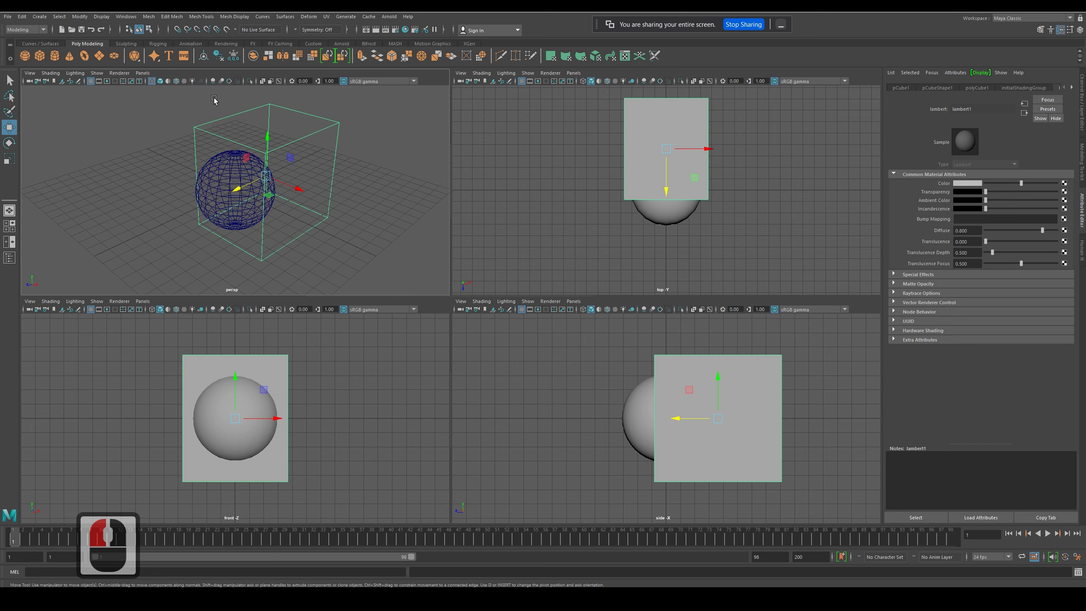
click(160, 81)
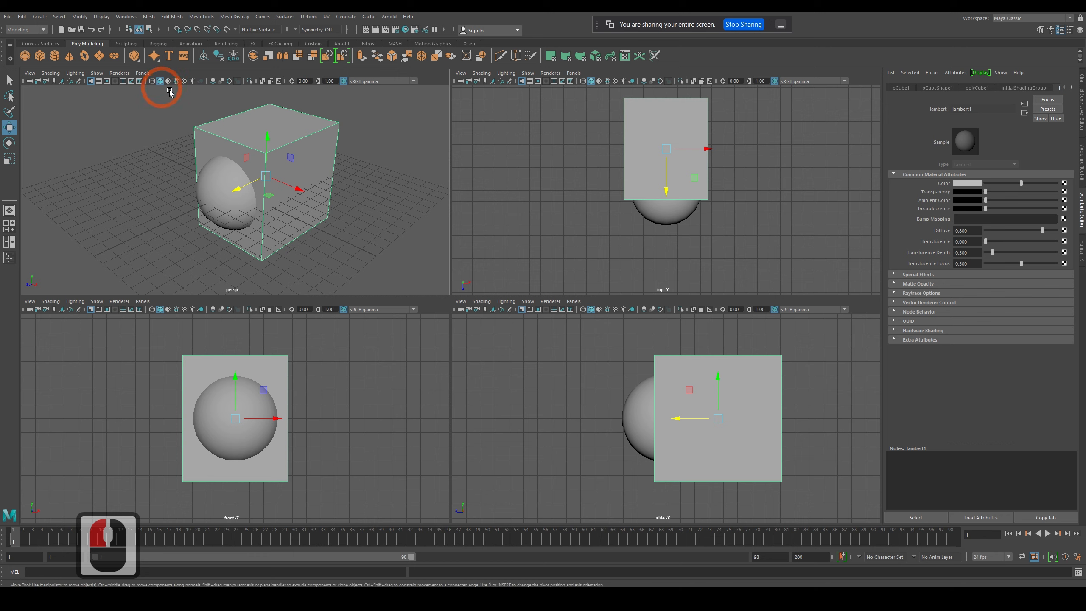
Turn on the default material and wireframe on shaded display in the perspective view
click(168, 82)
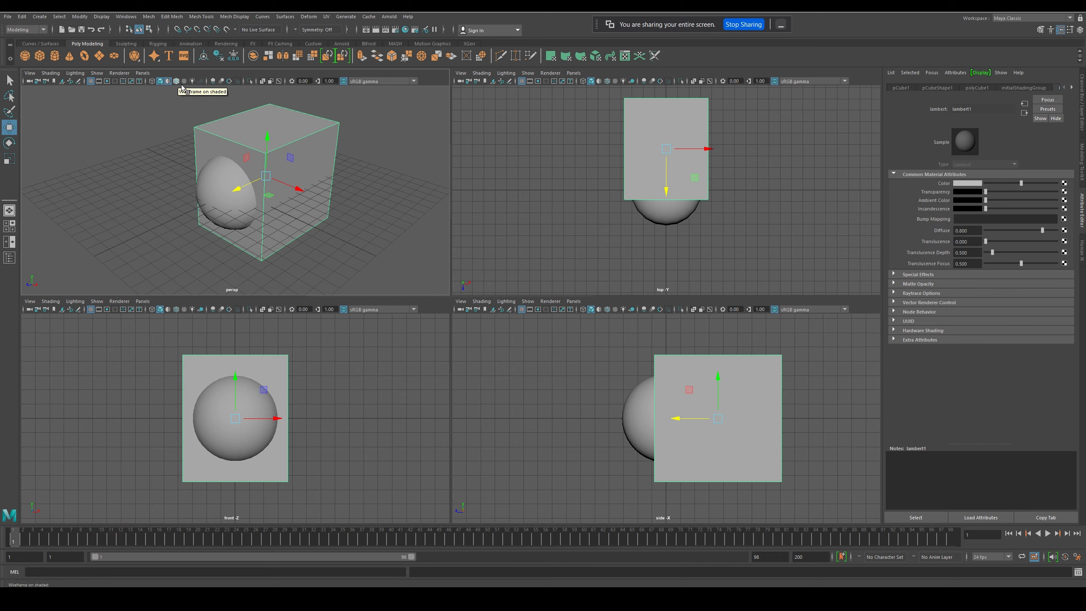
click(177, 81)
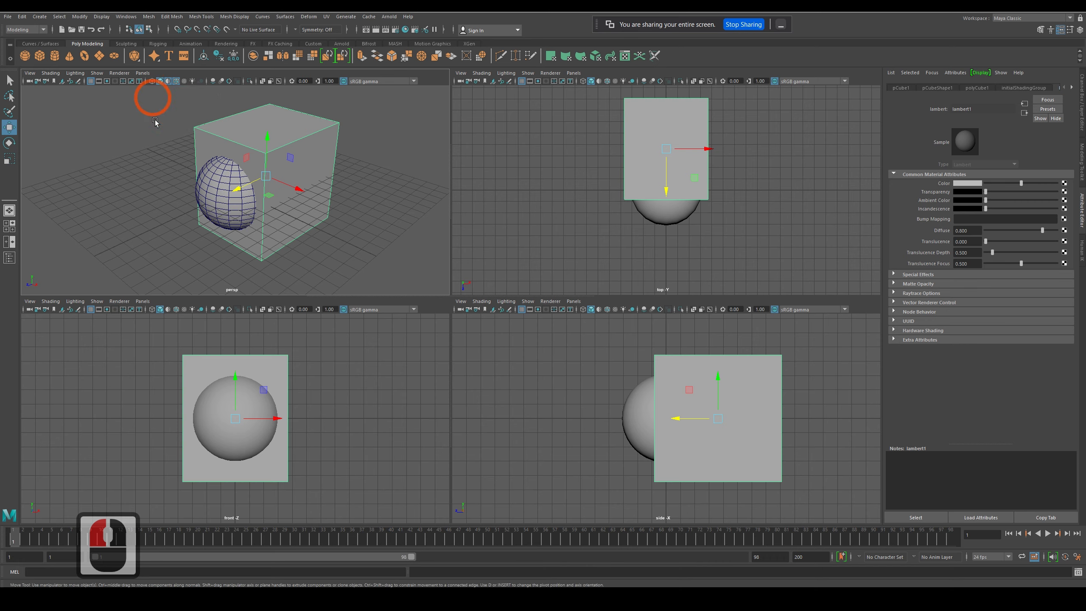
click(169, 173)
click(299, 180)
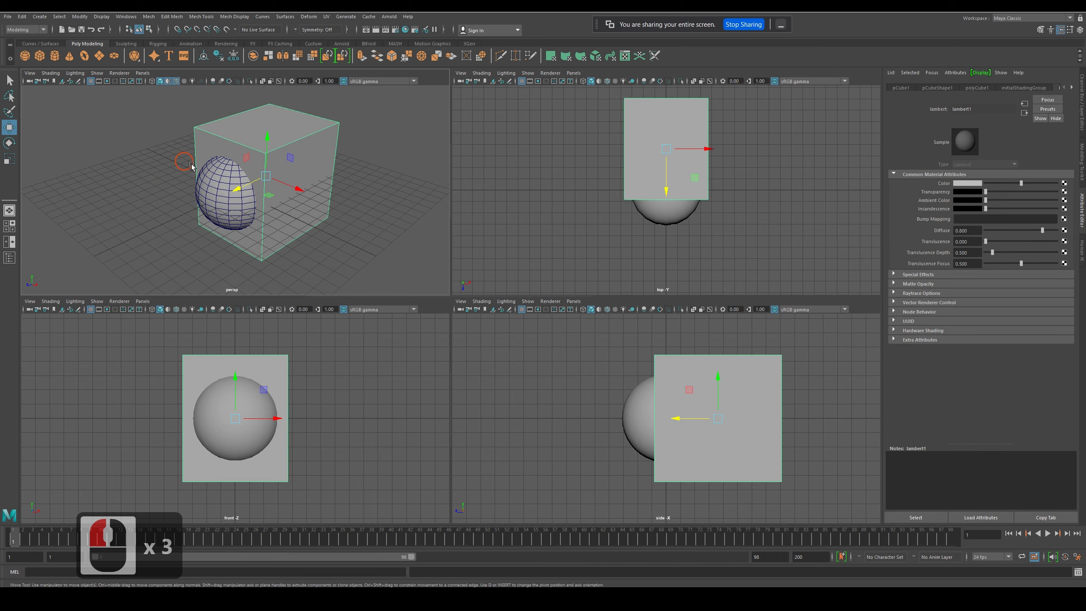
Move the sphere forward along the Z axis until it protrudes from the cube's front, and deselect it
click(210, 169)
click(240, 185)
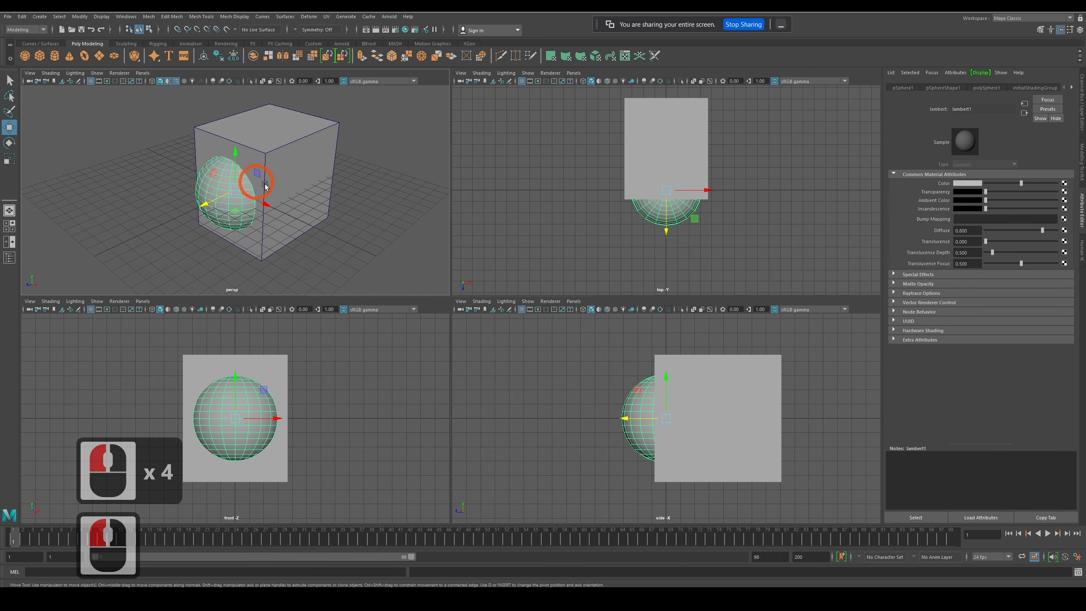
drag(211, 202, 195, 211)
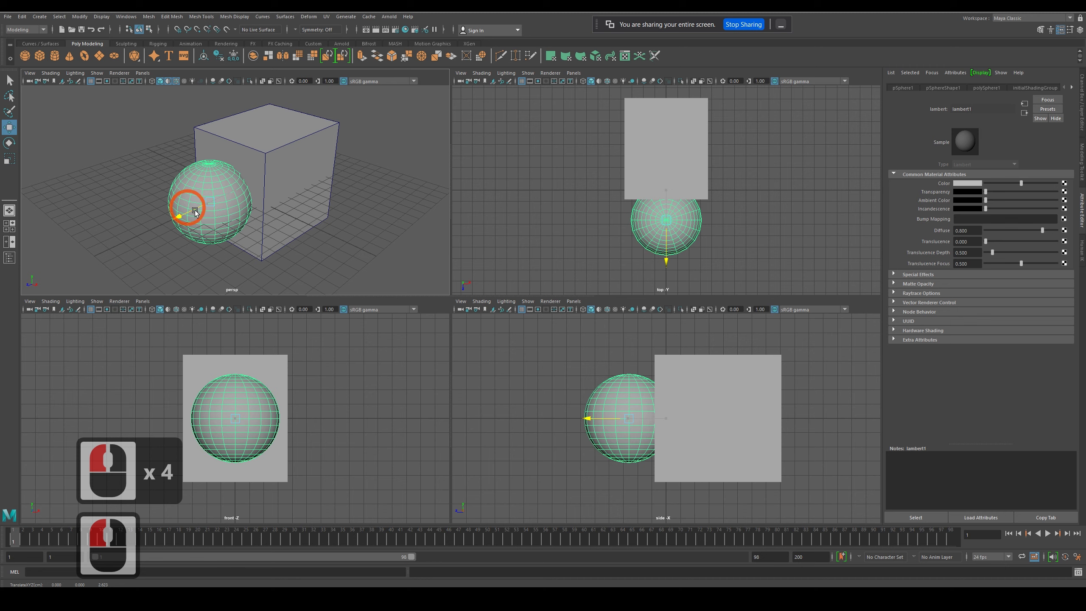
click(158, 145)
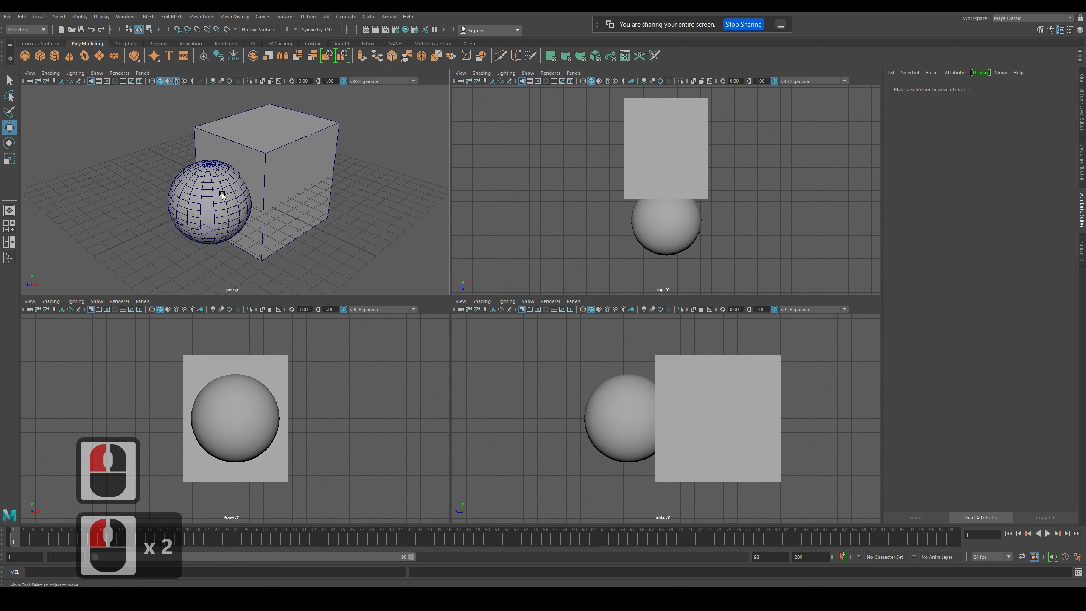
Try lighting the perspective view with all scene lights, turn that option off again, and select the cube
click(197, 85)
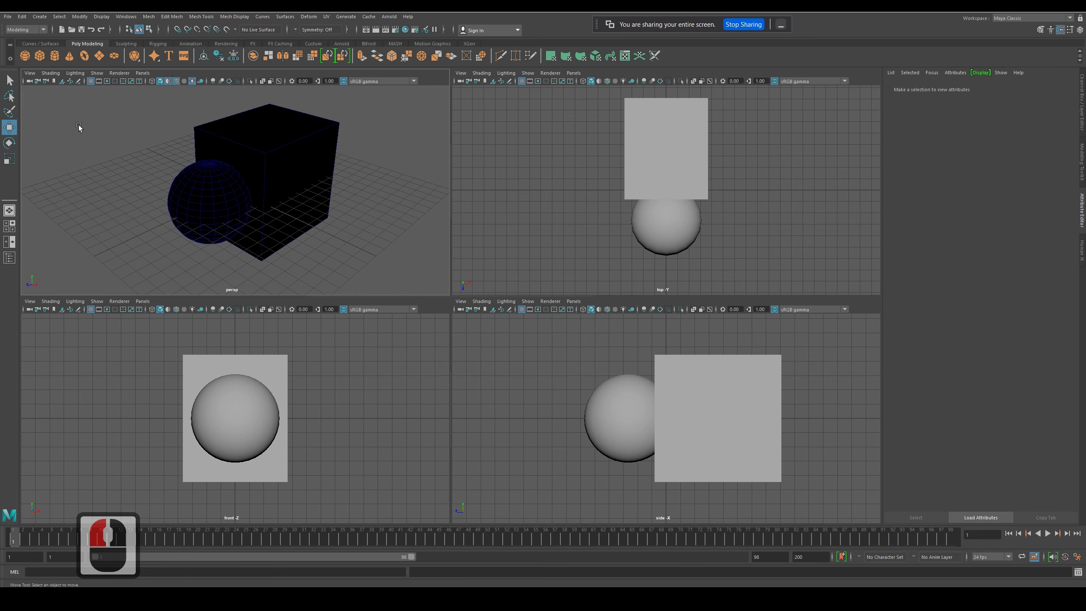
click(195, 83)
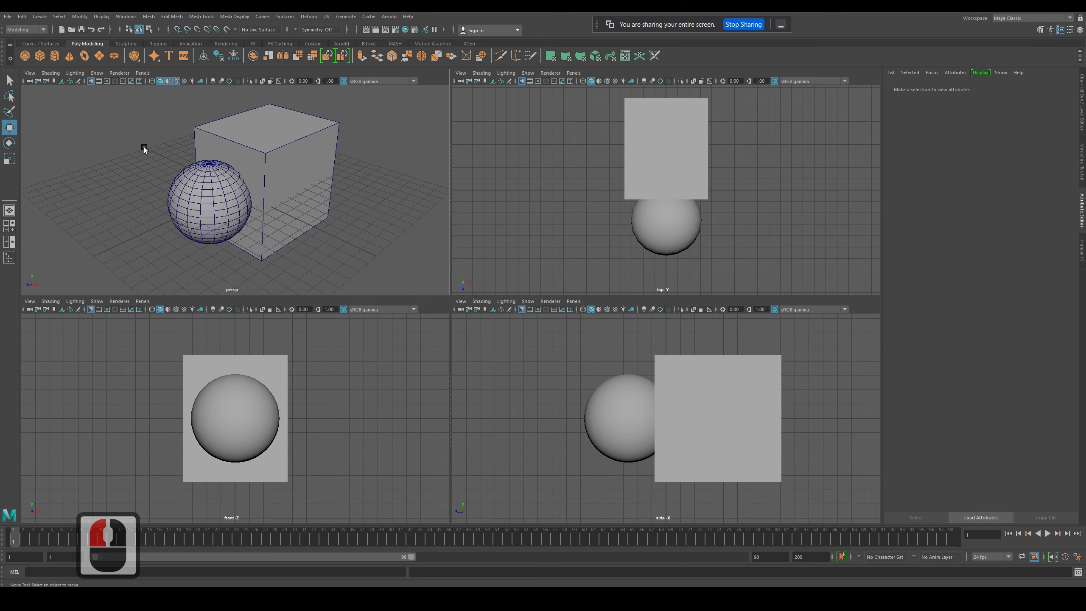
drag(145, 147, 301, 177)
click(552, 217)
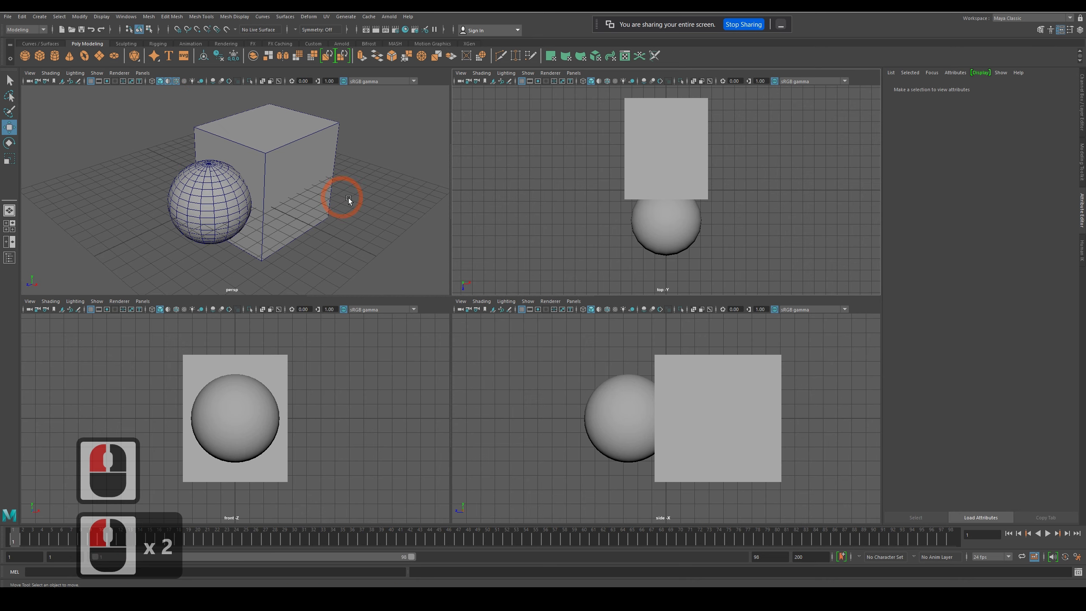
click(318, 194)
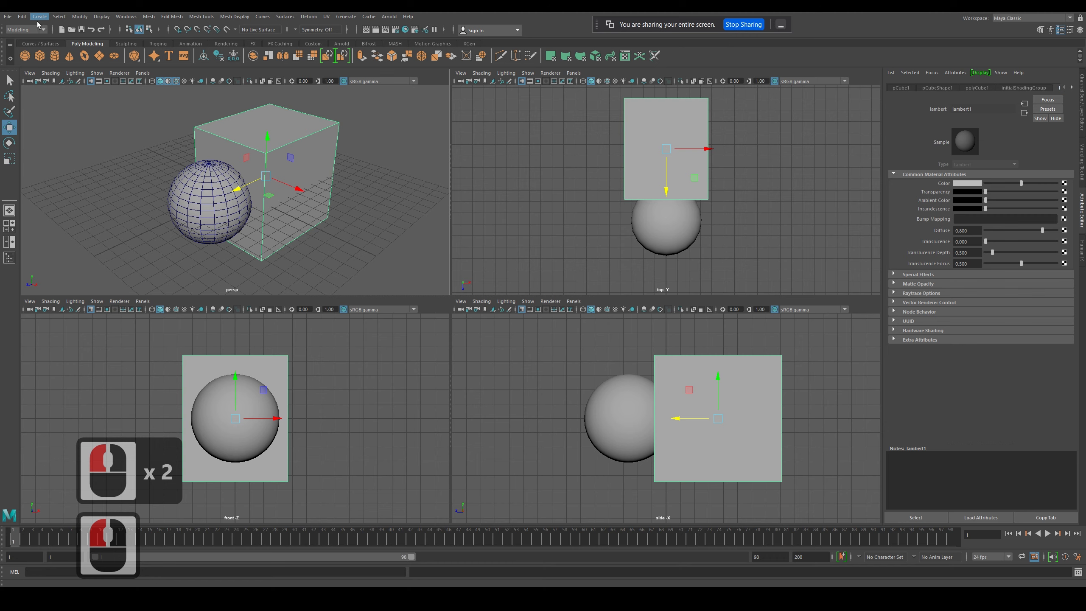
Look through the available workspaces, editors and other application windows, and deselect the cube
click(38, 19)
click(105, 15)
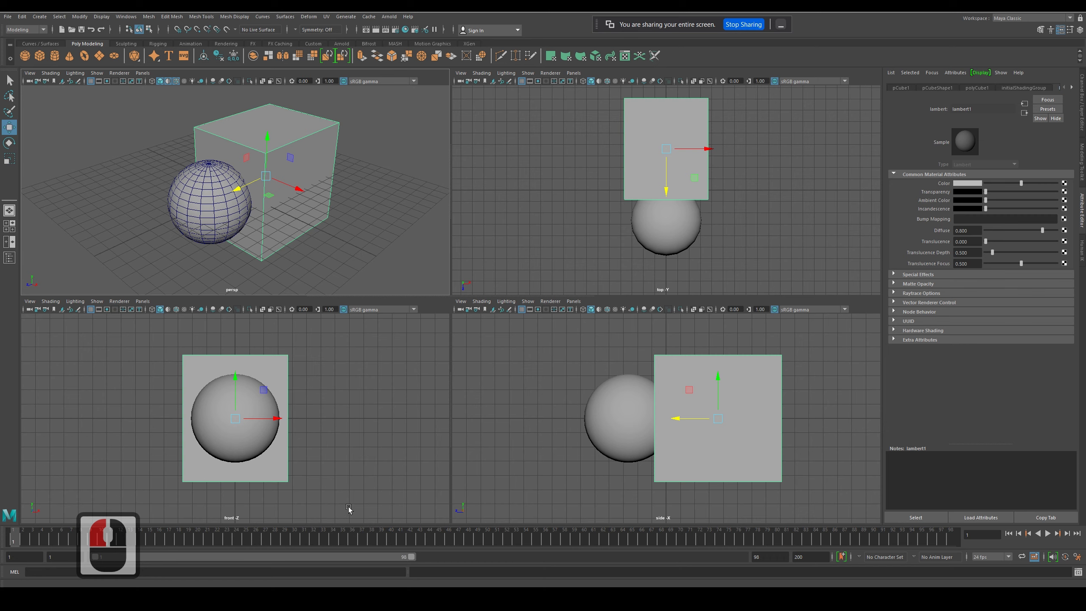
click(126, 16)
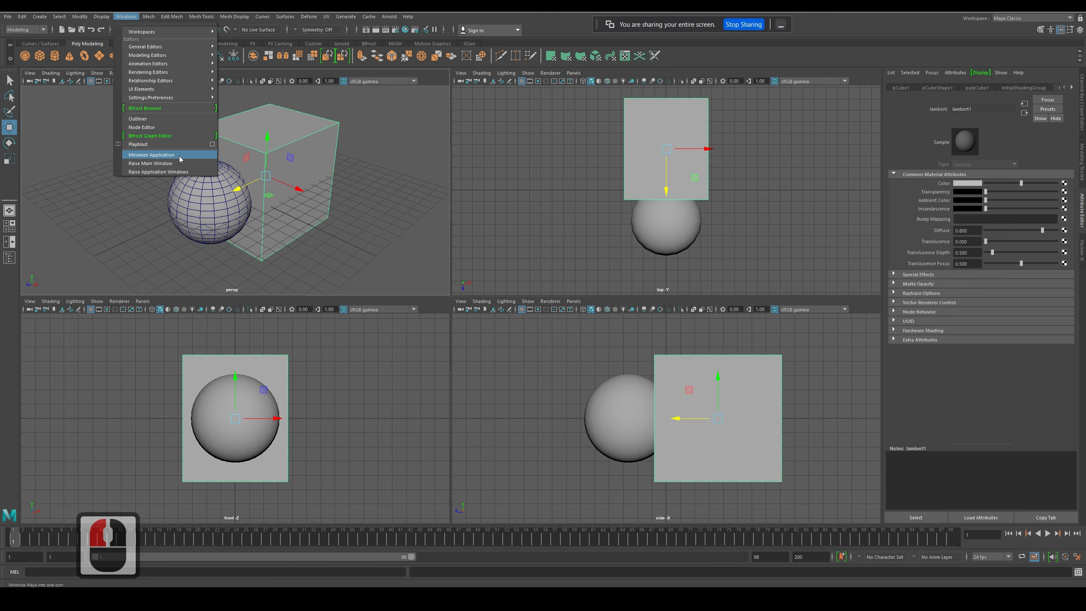
mouse_move(161, 33)
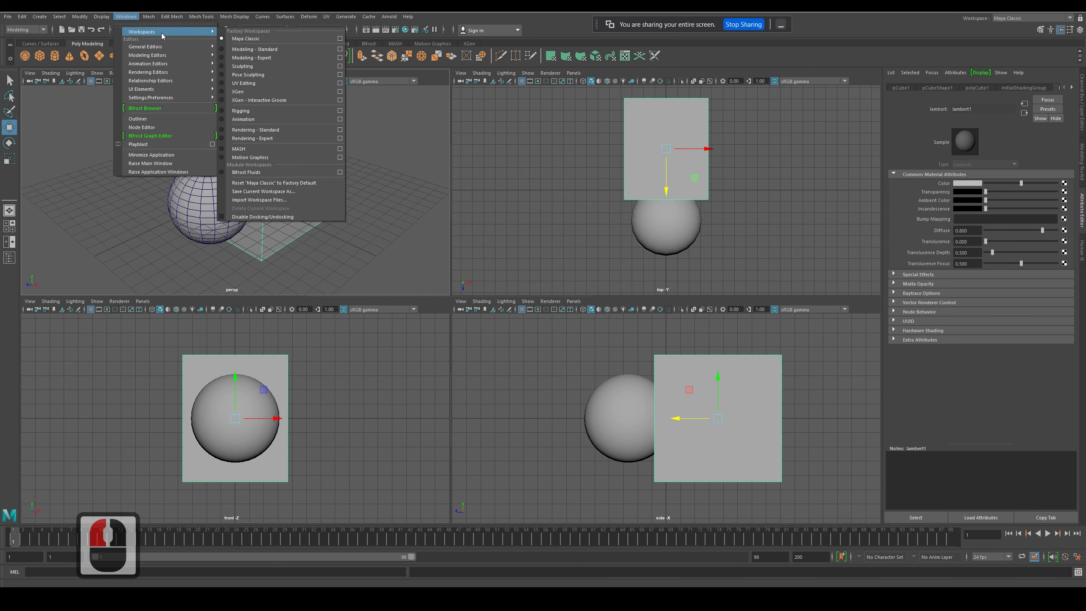
mouse_move(171, 85)
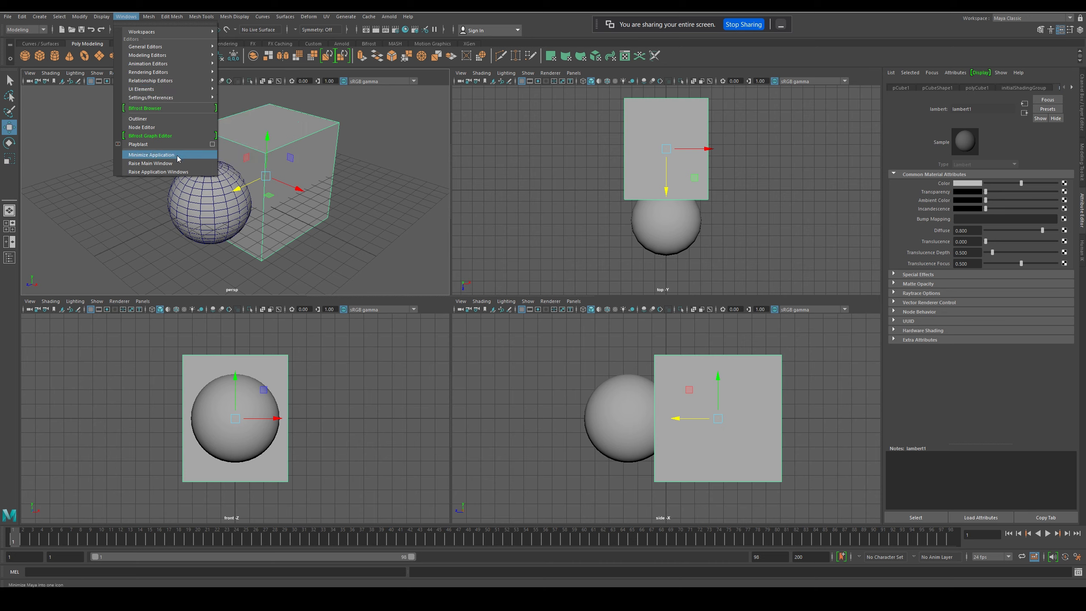
click(90, 201)
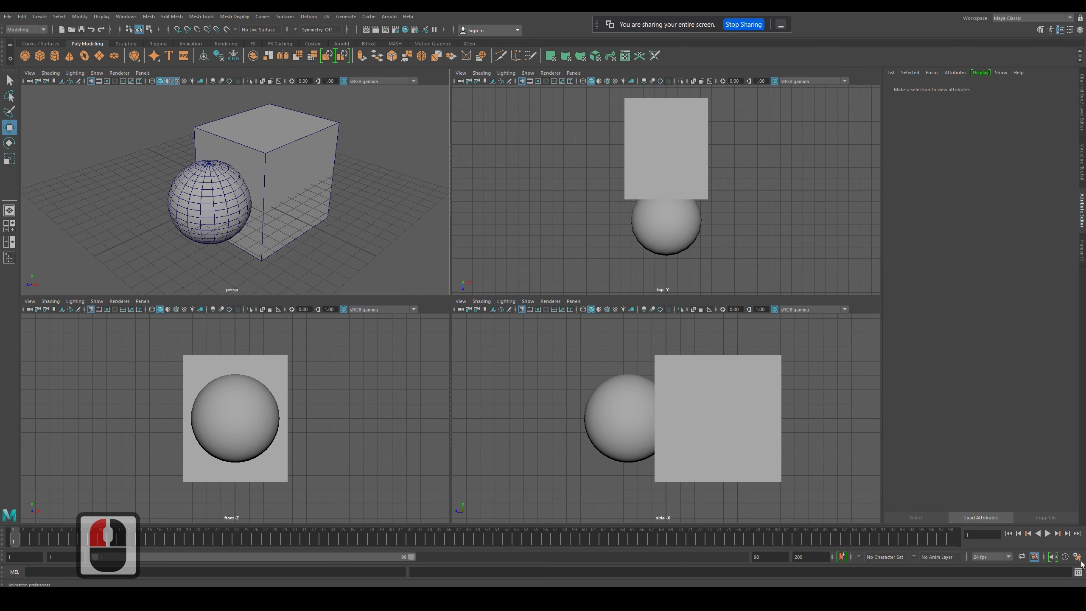
Open the Preferences window from the animation settings, enlarge it, and display the Interface category
click(1078, 558)
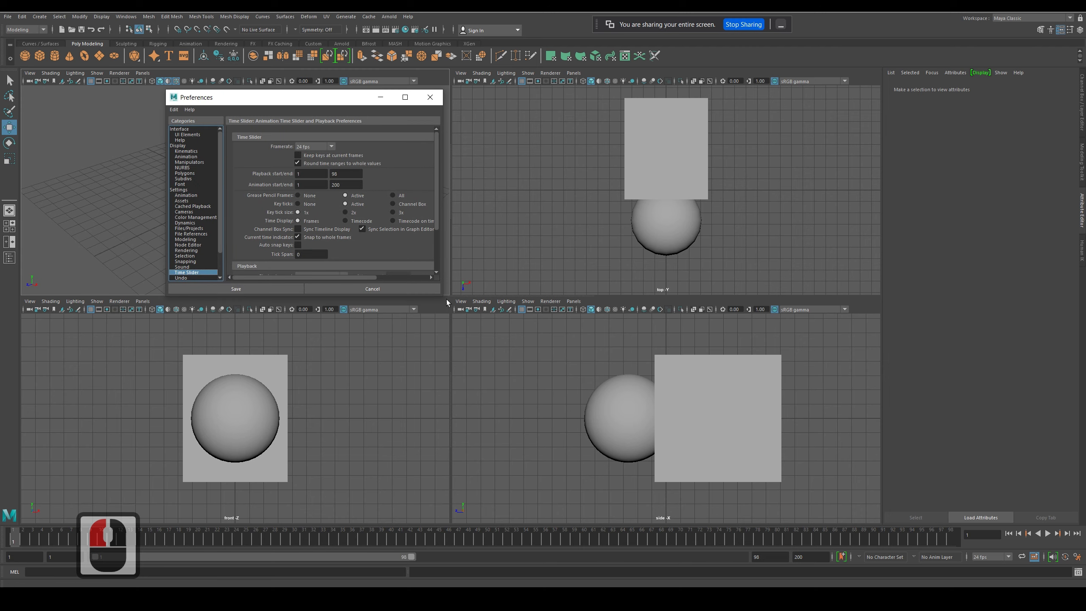
drag(443, 297, 549, 432)
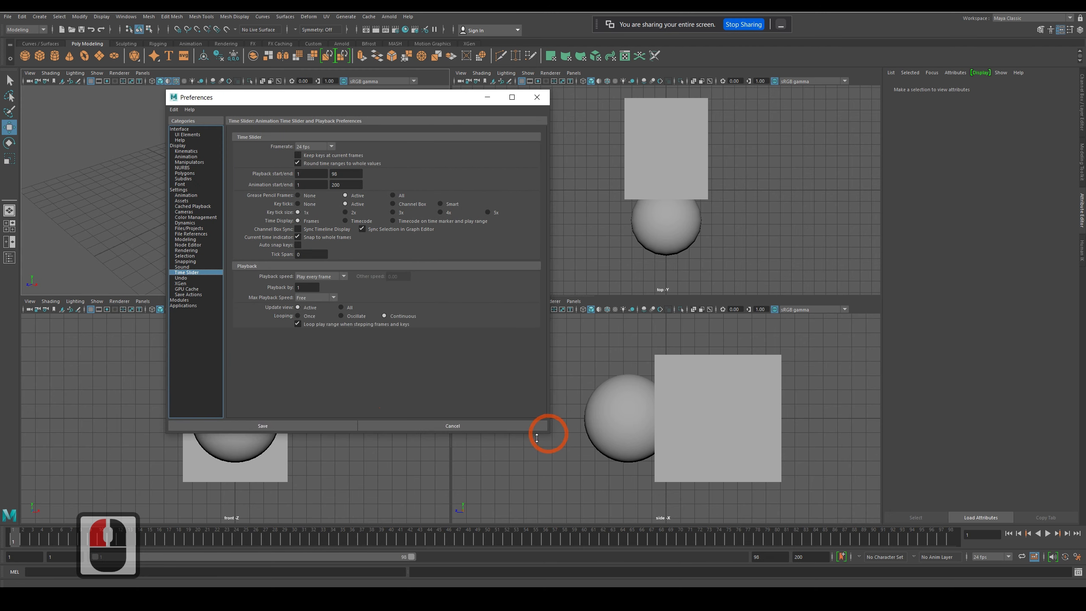
click(192, 129)
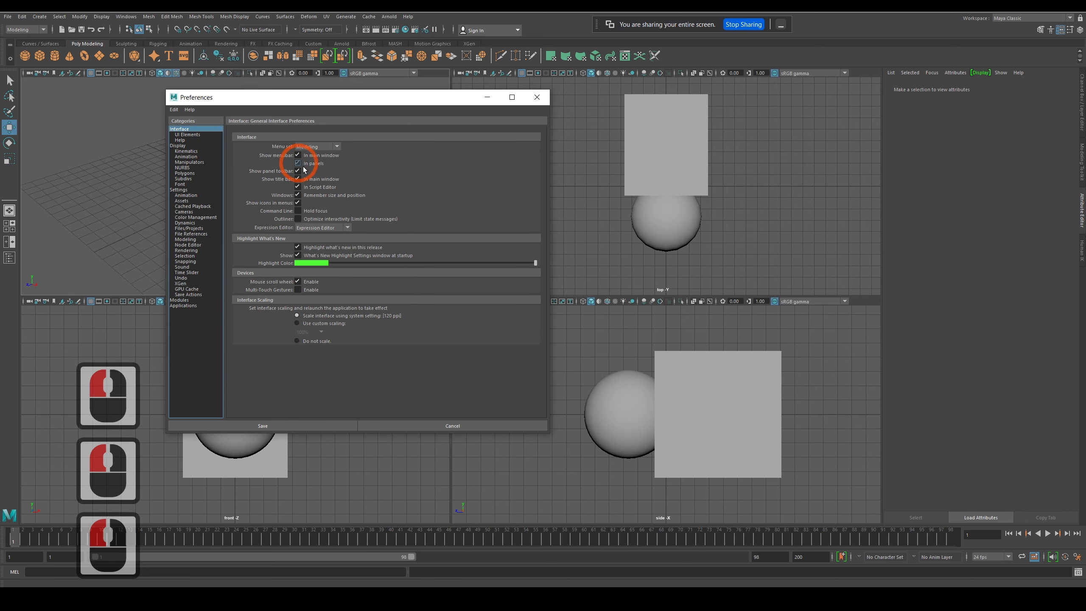
Try hiding and showing the panel menubars and panel toolbars, leaving both displayed
click(303, 167)
click(303, 166)
click(303, 167)
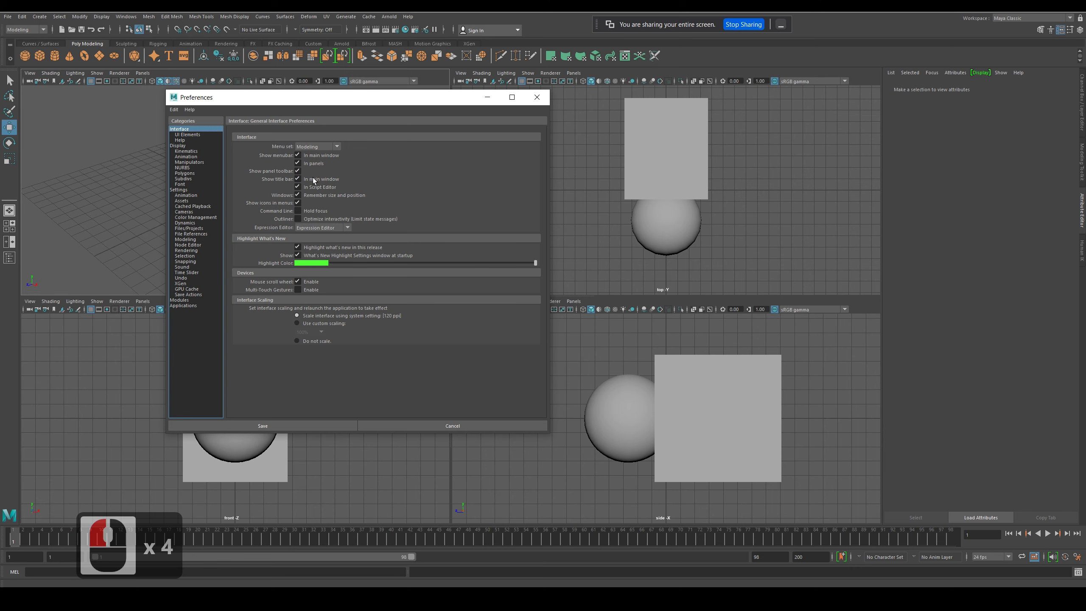
click(300, 171)
click(301, 171)
Review the linear working units in the general Settings, keeping centimeter, and display the Time Slider preferences
click(186, 190)
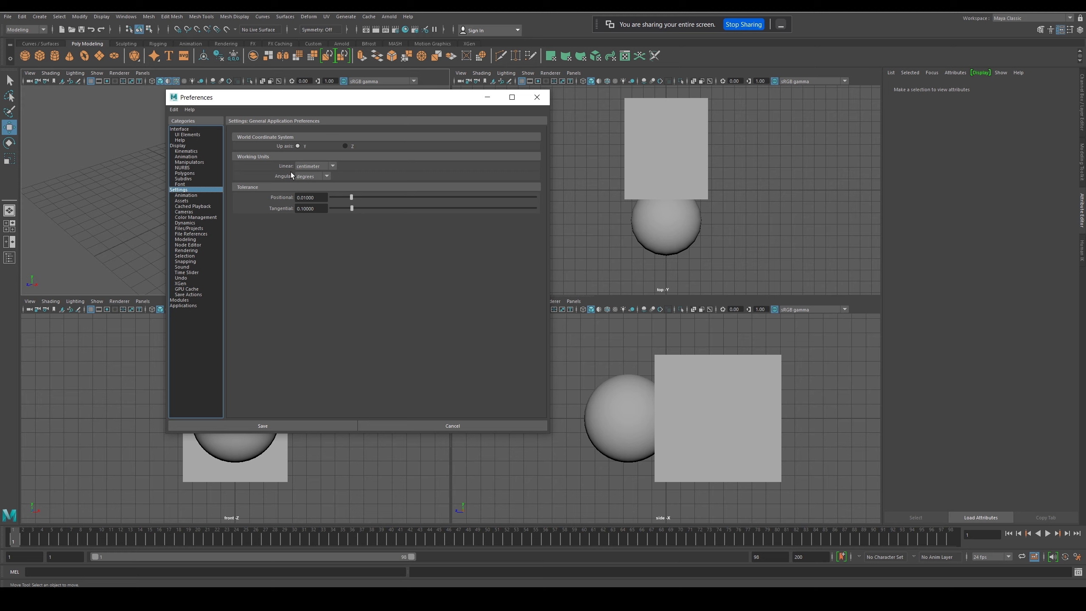
click(332, 167)
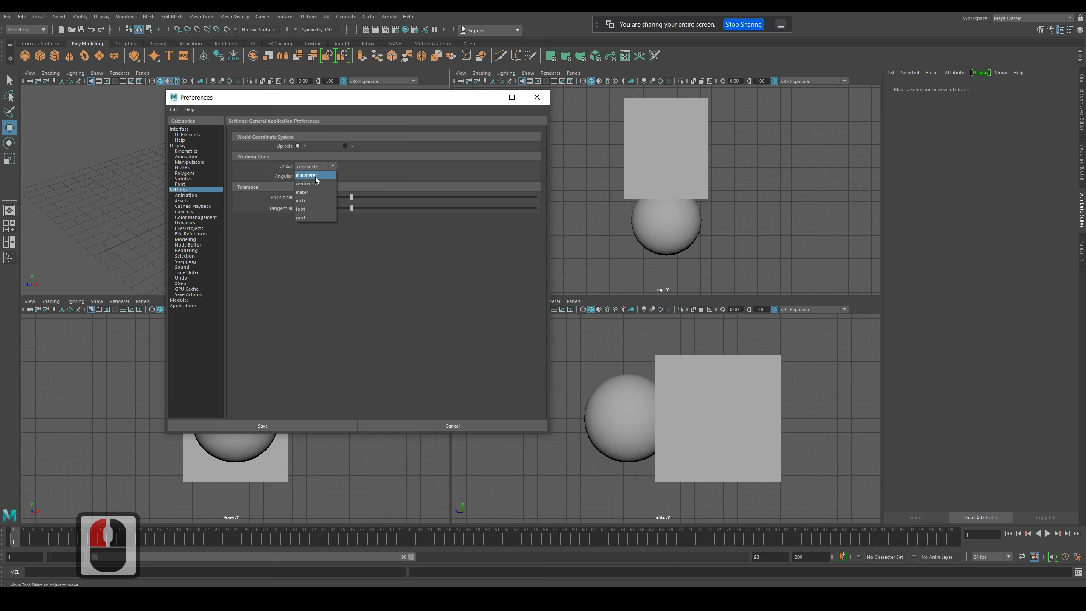
click(325, 263)
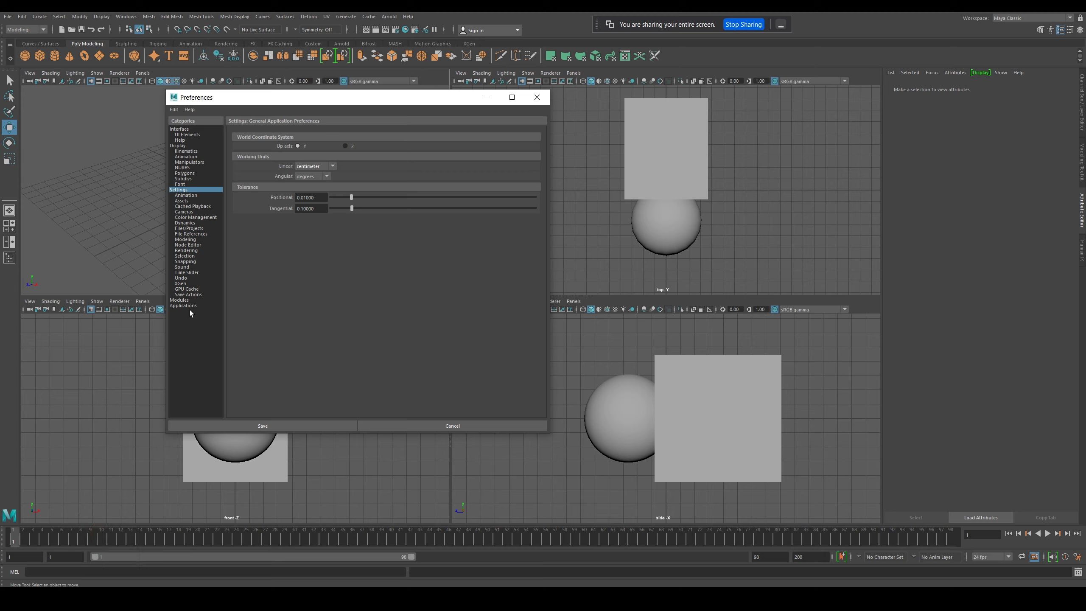
click(186, 273)
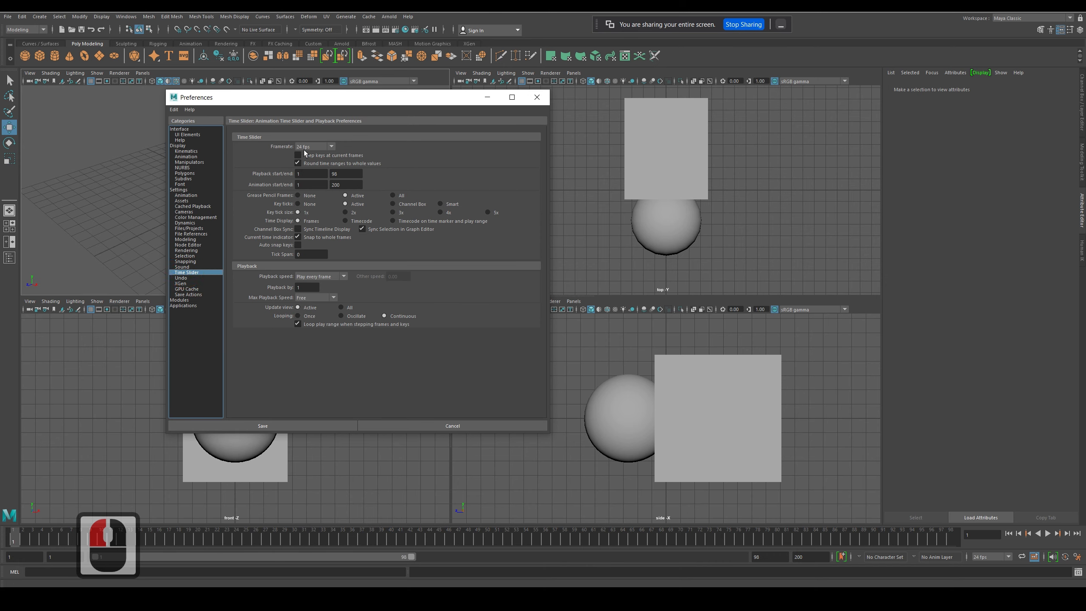
Review the framerate options, keeping 24 fps, set playback looping to Once, and close the Preferences window
click(332, 147)
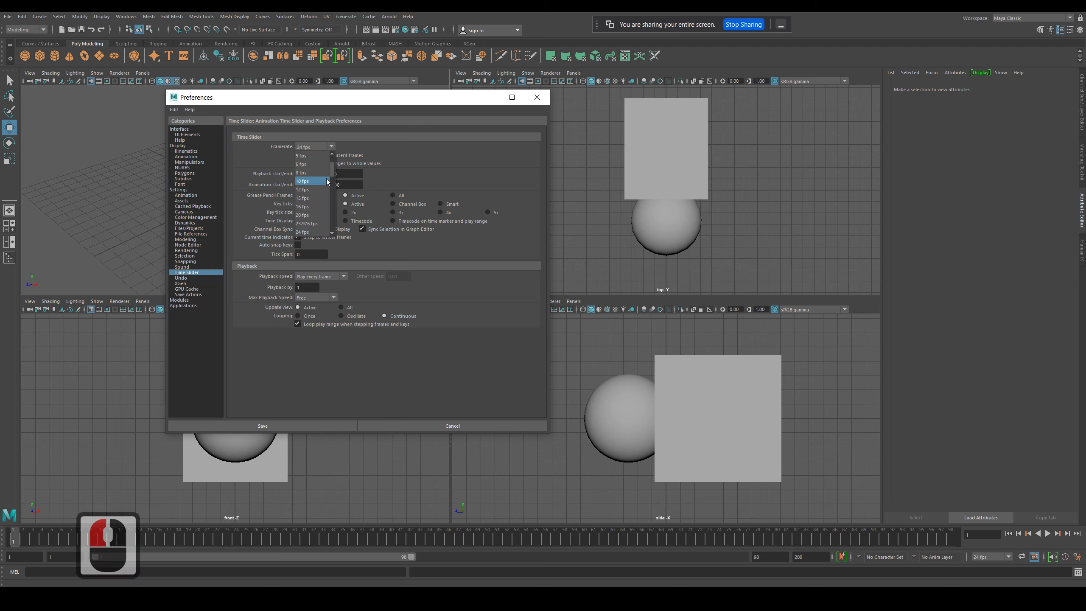
drag(332, 173, 333, 177)
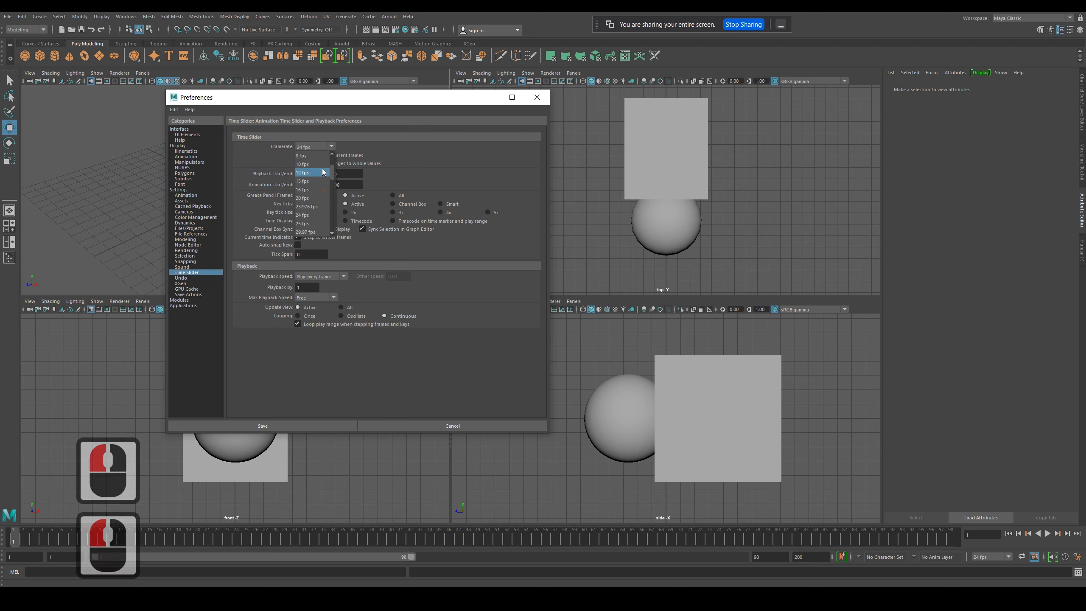
scroll(312, 226, down, 3)
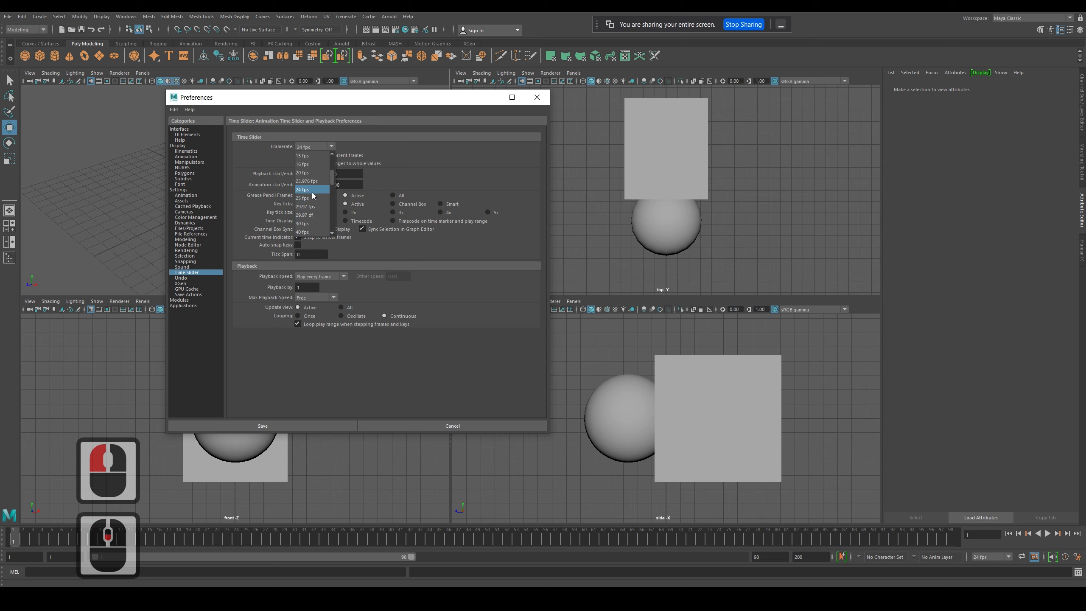
click(309, 316)
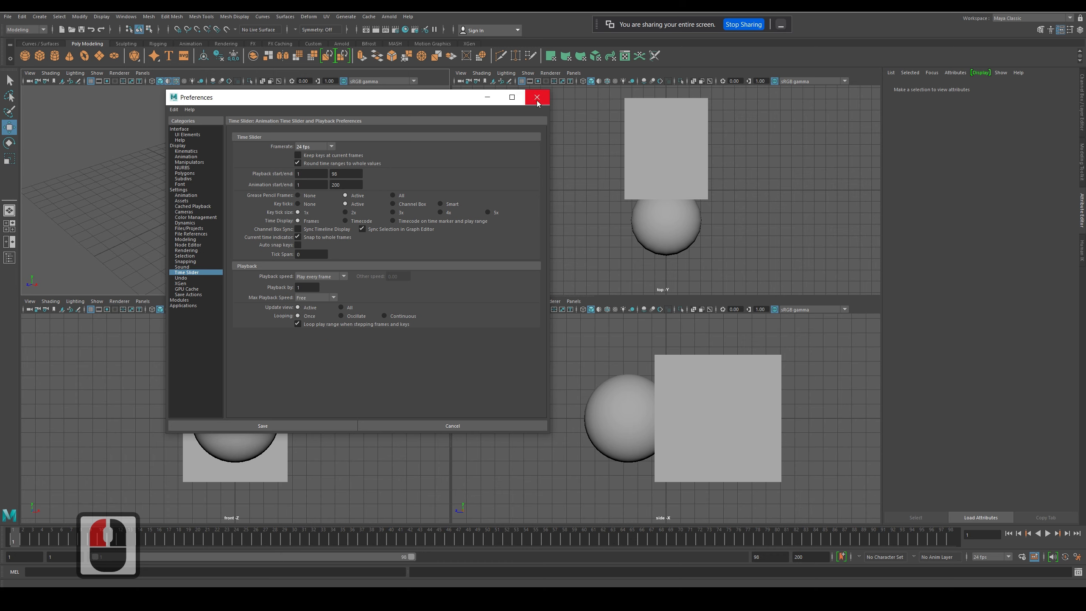
click(537, 100)
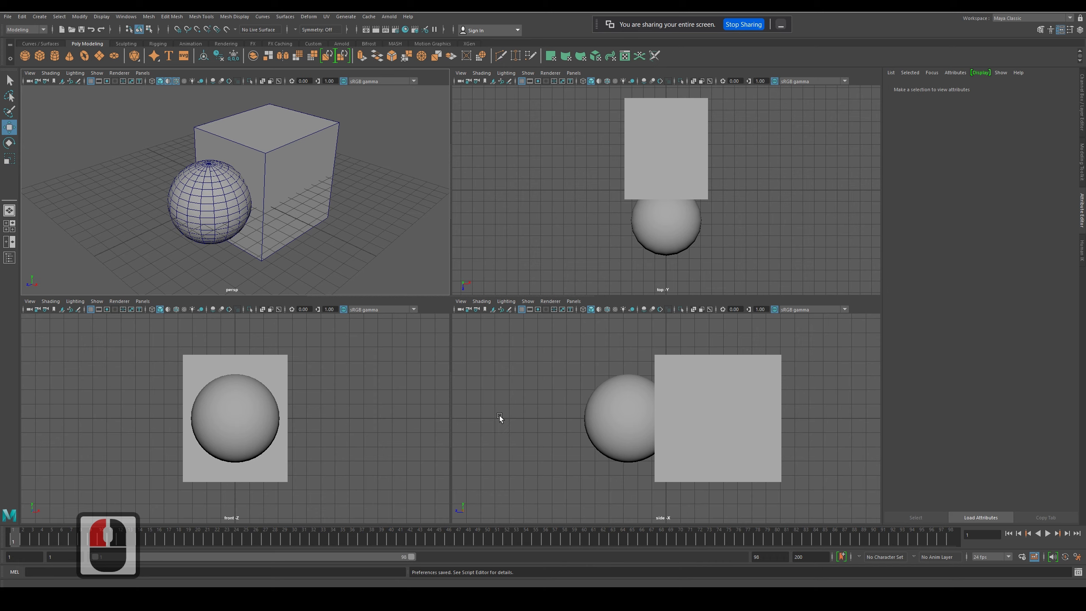
Move the sphere sideways in the perspective view until it is well clear of the cube, and deselect it
click(360, 243)
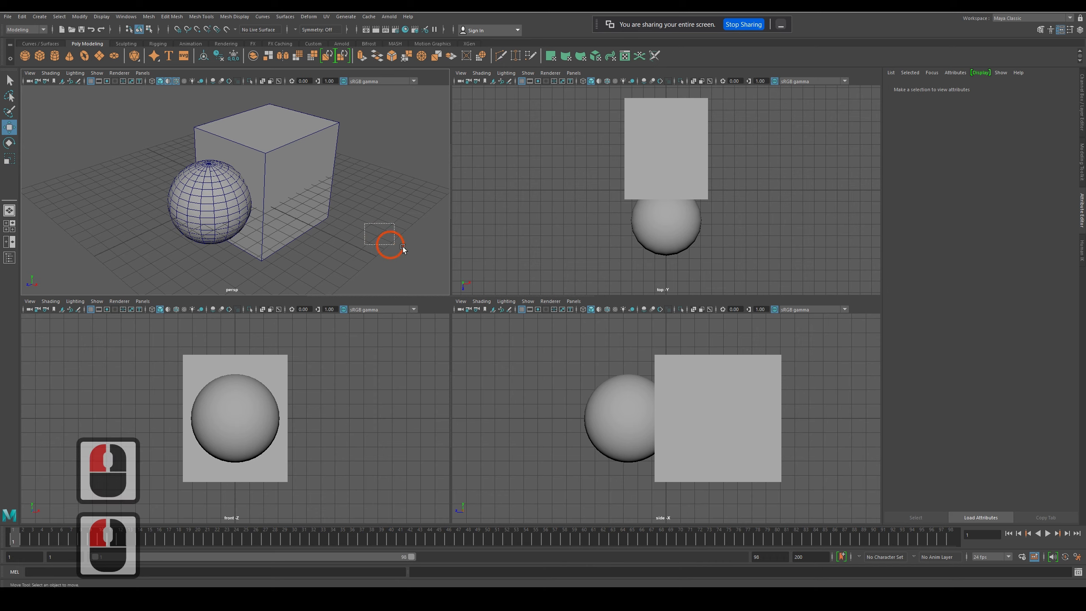
click(382, 214)
scroll(372, 220, down, 2)
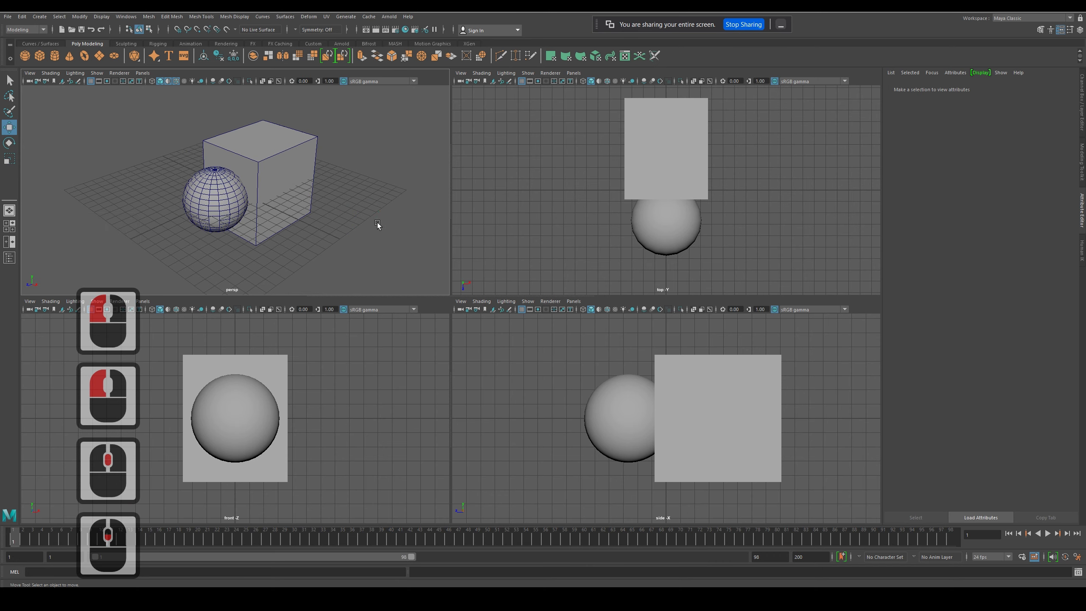
alt+drag(380, 199, 234, 223)
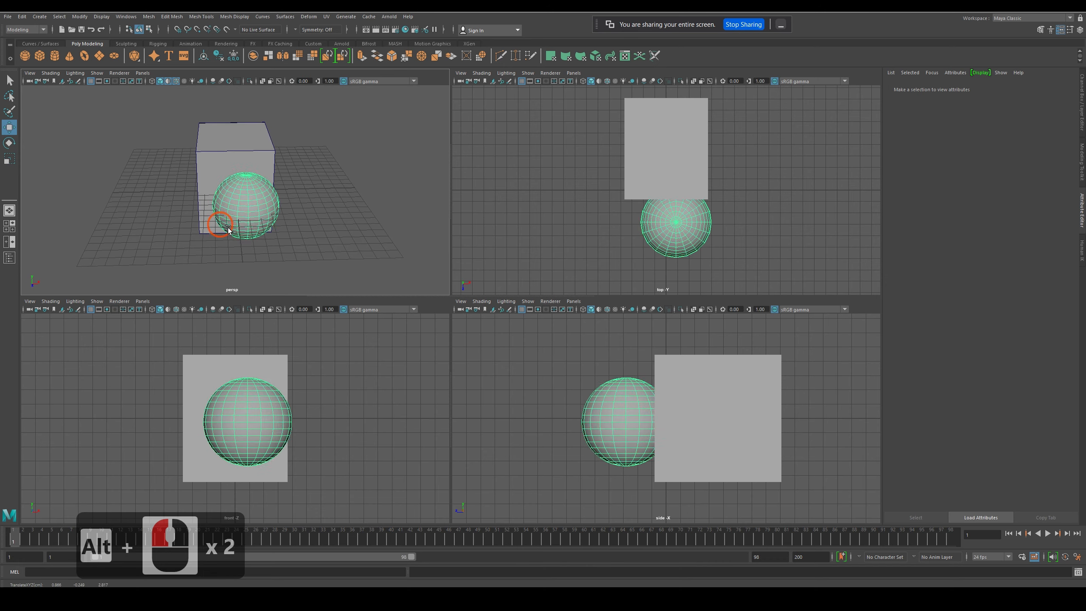
middle_click(251, 227)
middle_drag(258, 222, 327, 234)
click(328, 233)
click(359, 225)
mouse_move(354, 236)
alt+mouse_down()
mouse_move(369, 235)
mouse_move(296, 250)
mouse_move(371, 206)
mouse_move(311, 230)
mouse_move(363, 255)
alt+mouse_up()
click(226, 225)
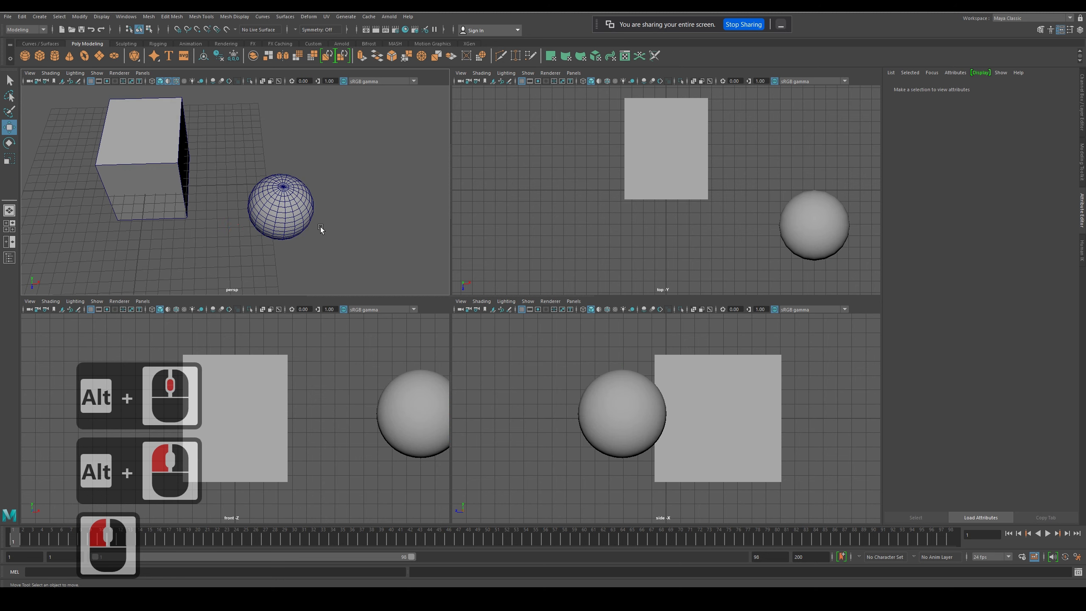
Examine the sphere and cube in the perspective view by zooming in and out repeatedly and panning
mouse_move(320, 227)
alt+right_down()
mouse_move(367, 226)
mouse_move(307, 190)
mouse_move(357, 230)
mouse_move(323, 233)
alt+right_up()
scroll(283, 207, up, 3)
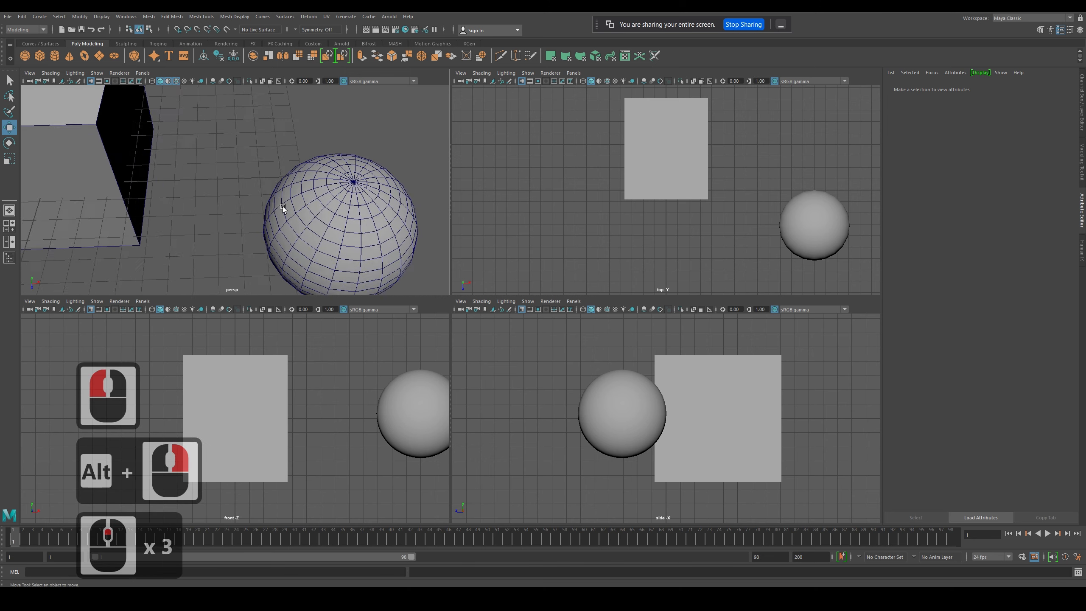
scroll(284, 206, down, 4)
scroll(285, 207, up, 5)
scroll(289, 214, down, 10)
scroll(289, 214, up, 3)
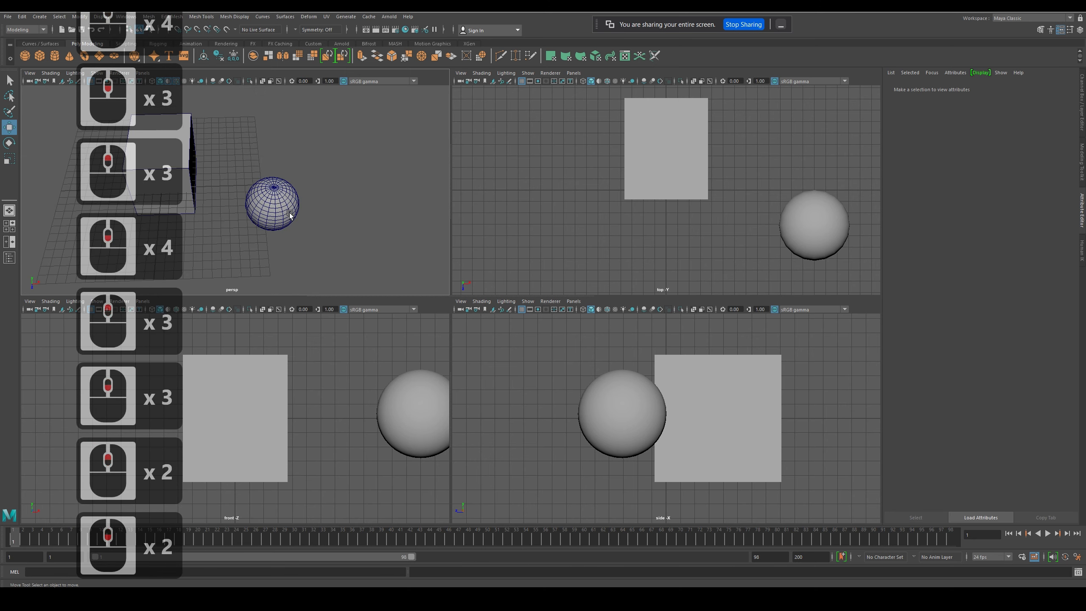
scroll(290, 212, up, 4)
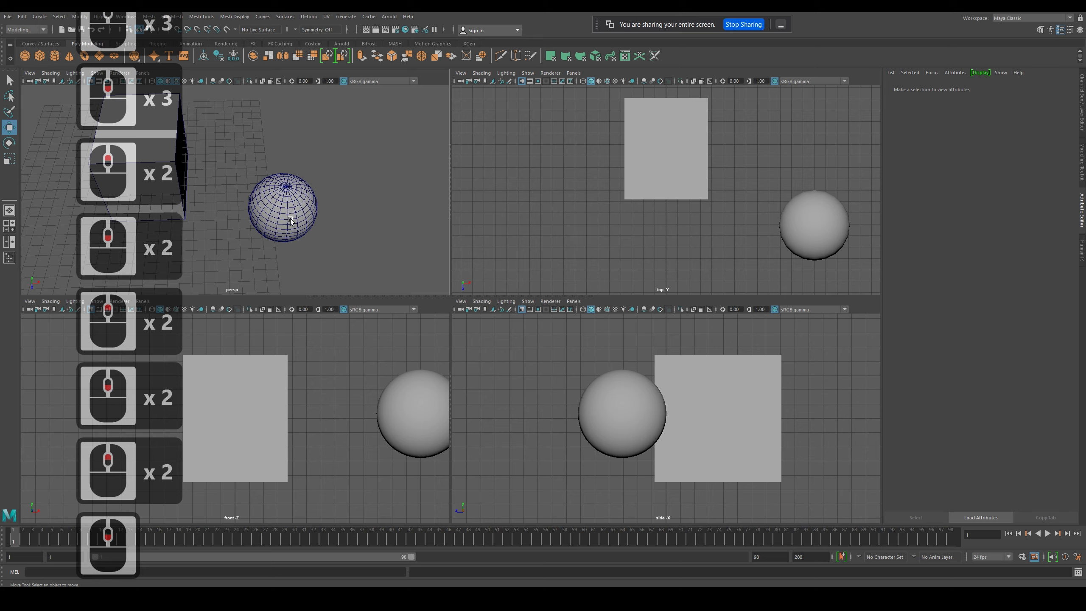
alt+middle_drag(290, 218, 322, 230)
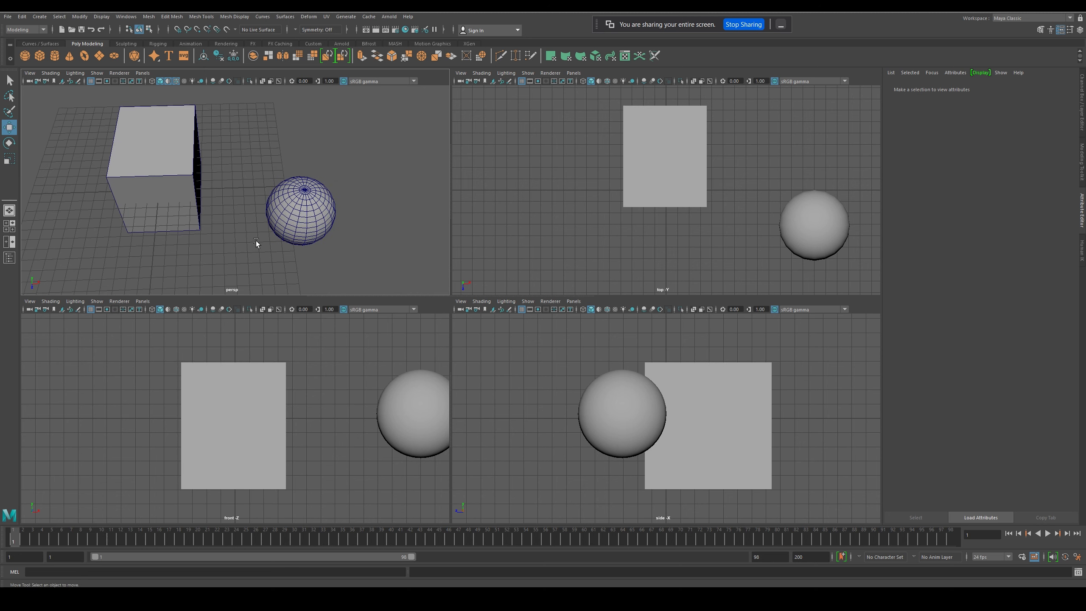
Nudge the cube slightly farther away from the sphere in the front view, and deselect it
drag(280, 371, 267, 375)
drag(317, 398, 328, 388)
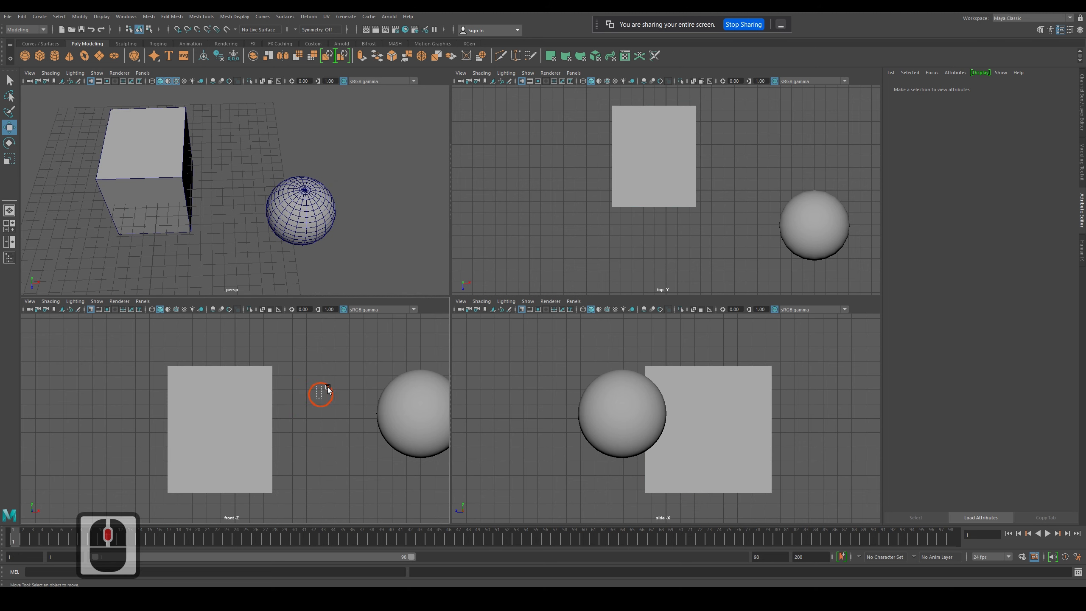
middle_click(307, 364)
alt+middle_drag(358, 402, 270, 390)
scroll(270, 396, up, 7)
scroll(273, 392, down, 6)
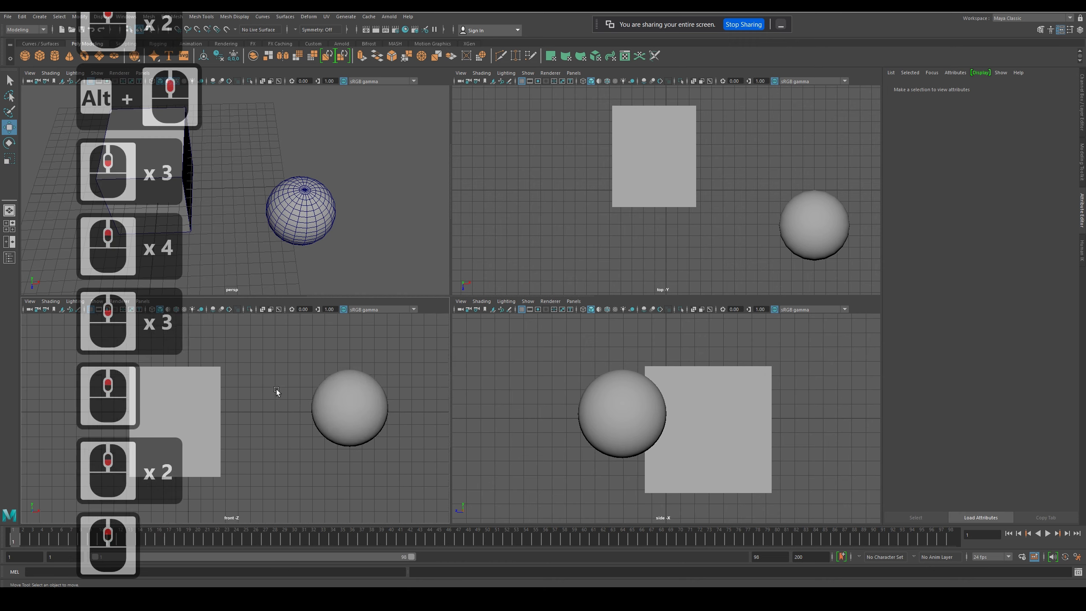
scroll(309, 411, up, 2)
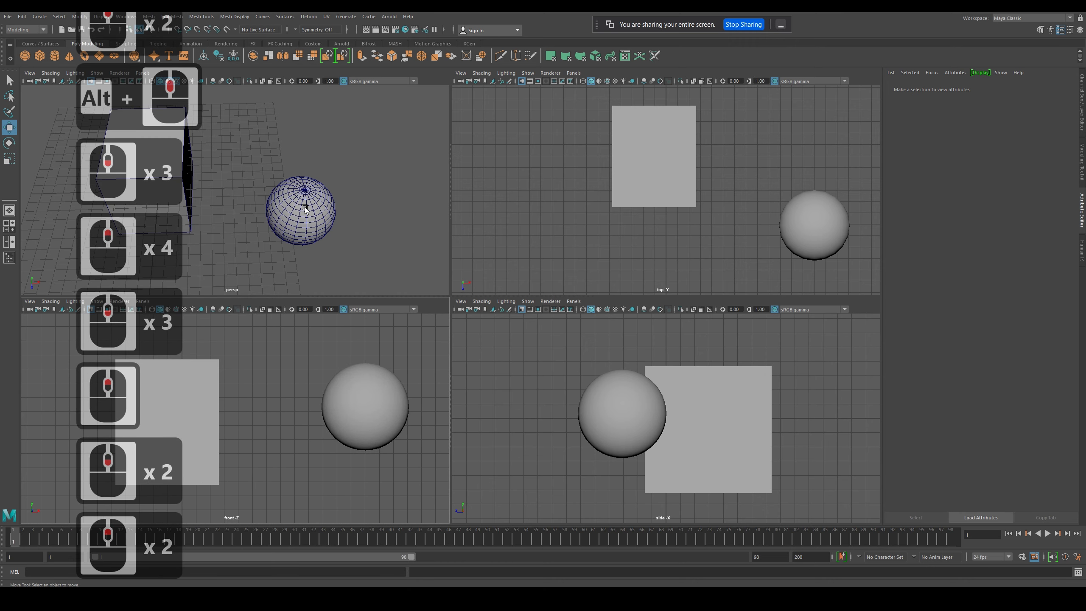
Maximize the perspective view and select the cube, viewing it from an angle that shows all its move handles
click(308, 138)
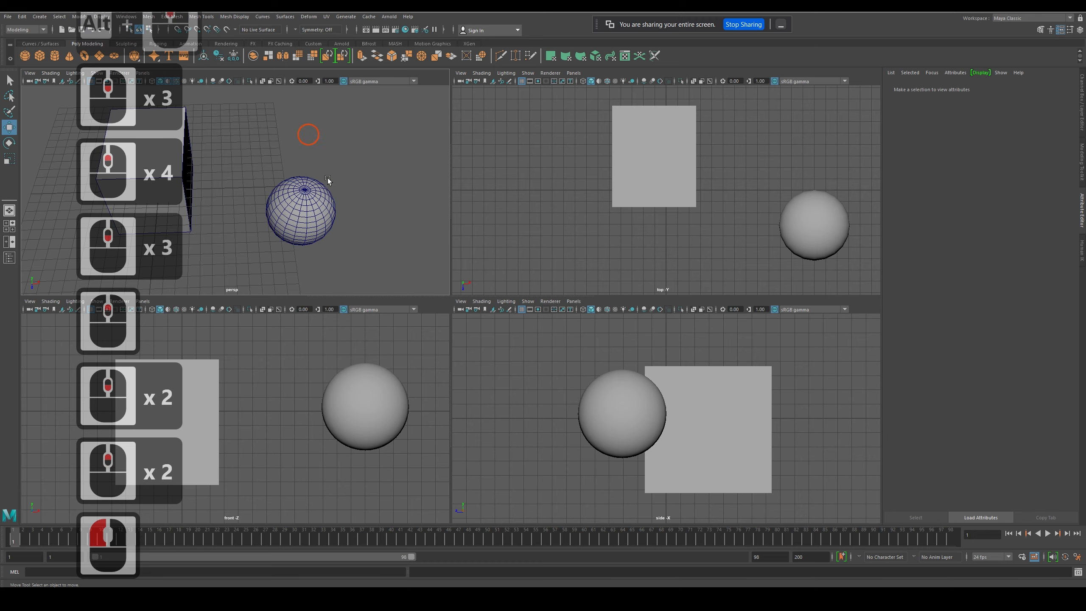
key(space)
click(306, 255)
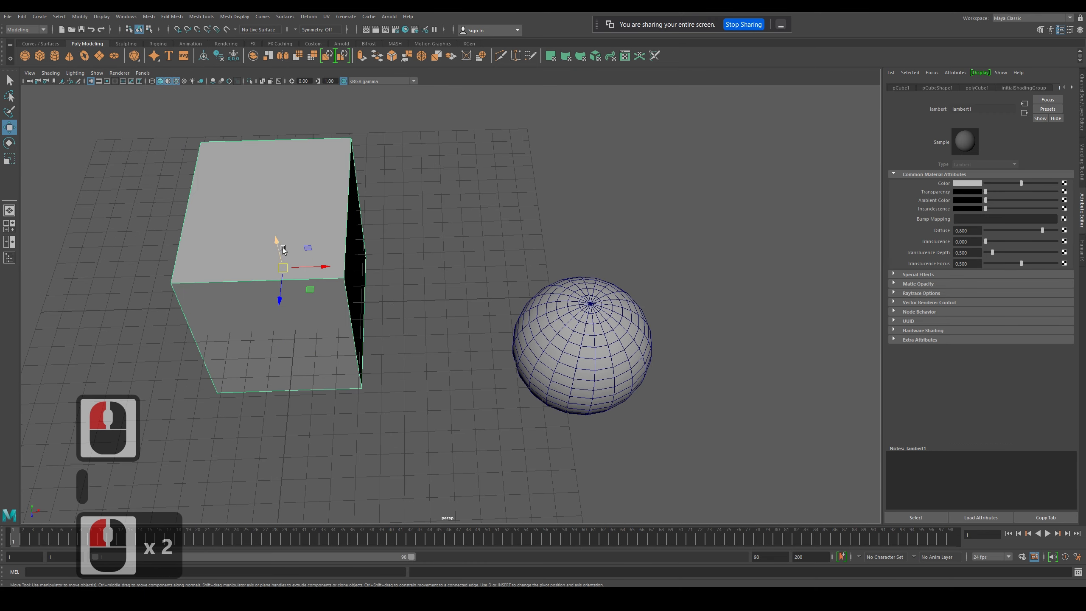
middle_drag(376, 302, 428, 322)
alt+drag(427, 324, 403, 201)
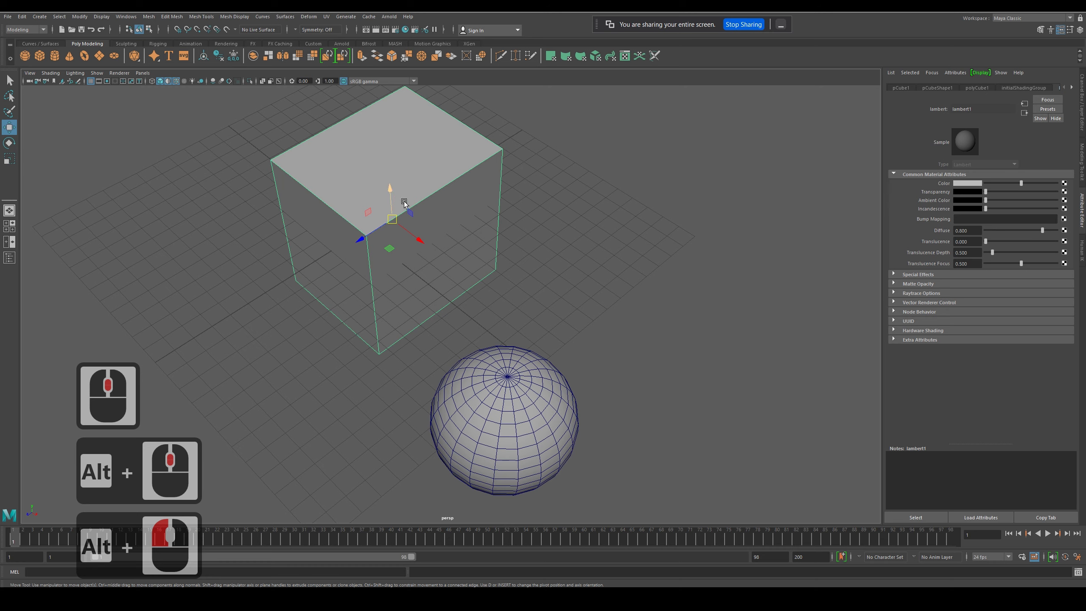
scroll(402, 207, up, 2)
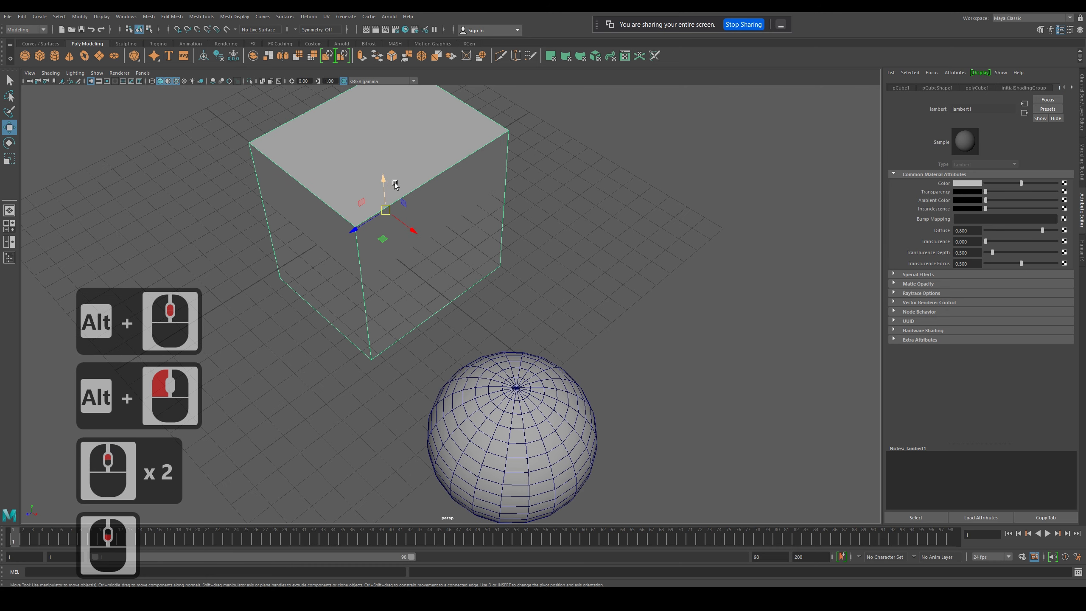
Move the cube along its Y, X and Z axes separately, and across the XZ plane, with the Move tool
drag(393, 183, 395, 215)
drag(416, 262, 248, 324)
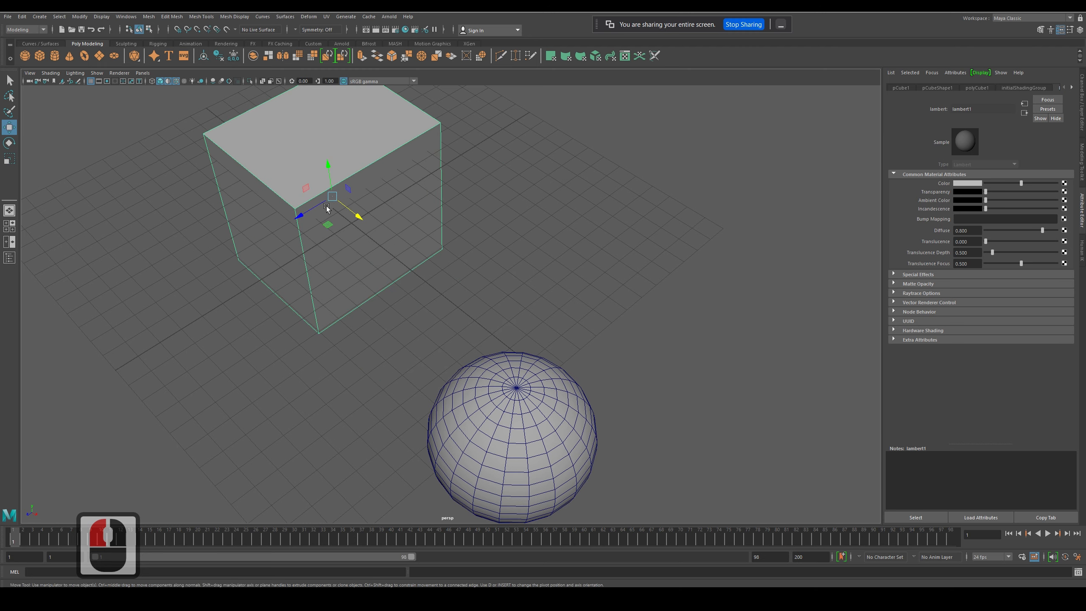
drag(317, 217, 377, 358)
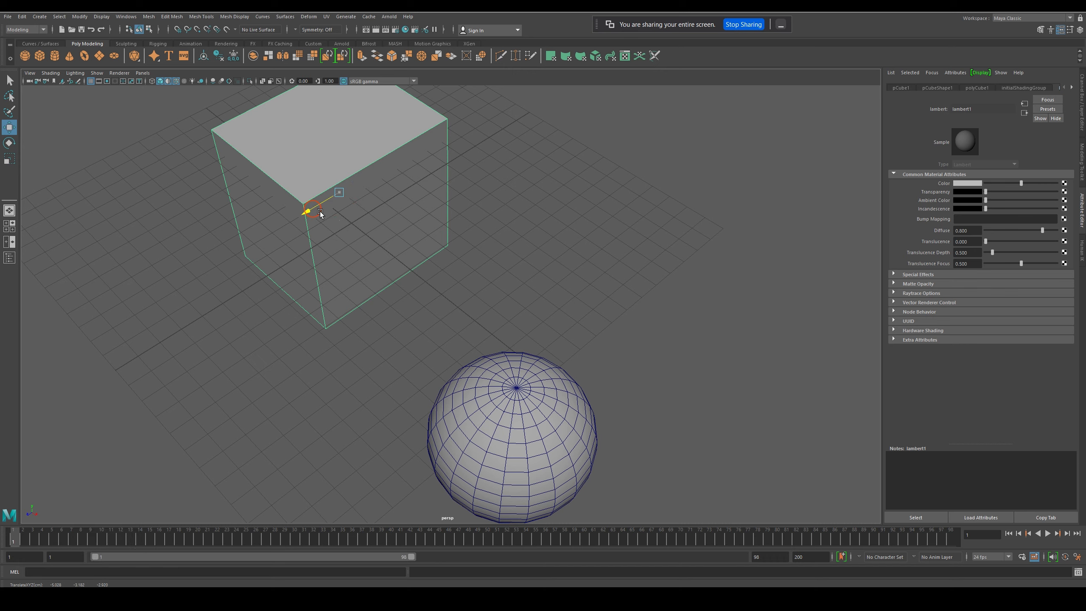
drag(356, 213, 321, 269)
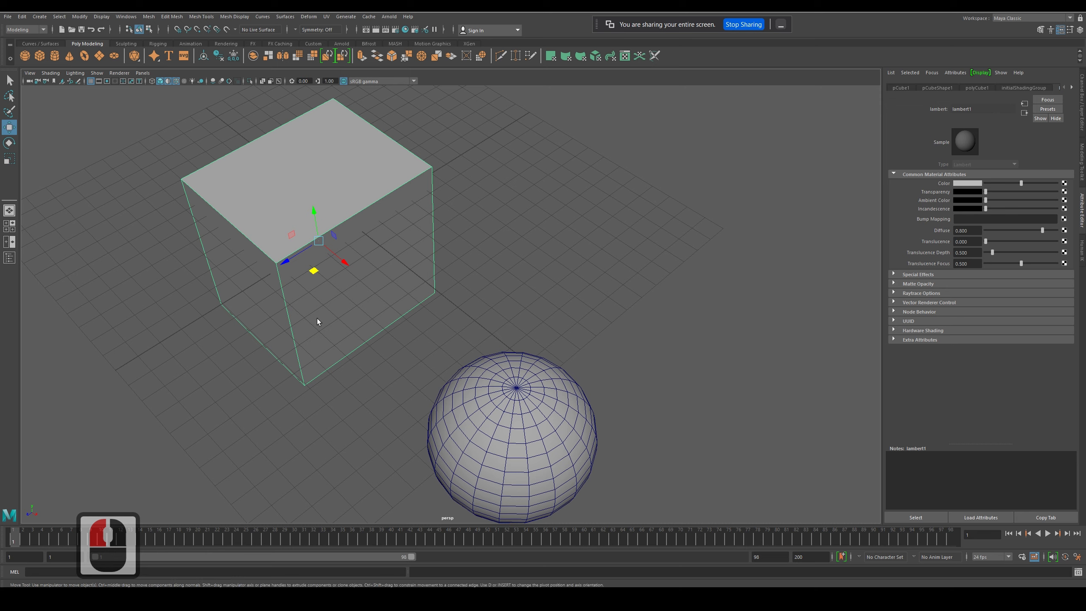
drag(320, 276, 354, 263)
Try rotating the cube about its Y axis and freely with the Rotate tool, undoing each rotation
click(9, 143)
click(353, 270)
key(ctrl+z)
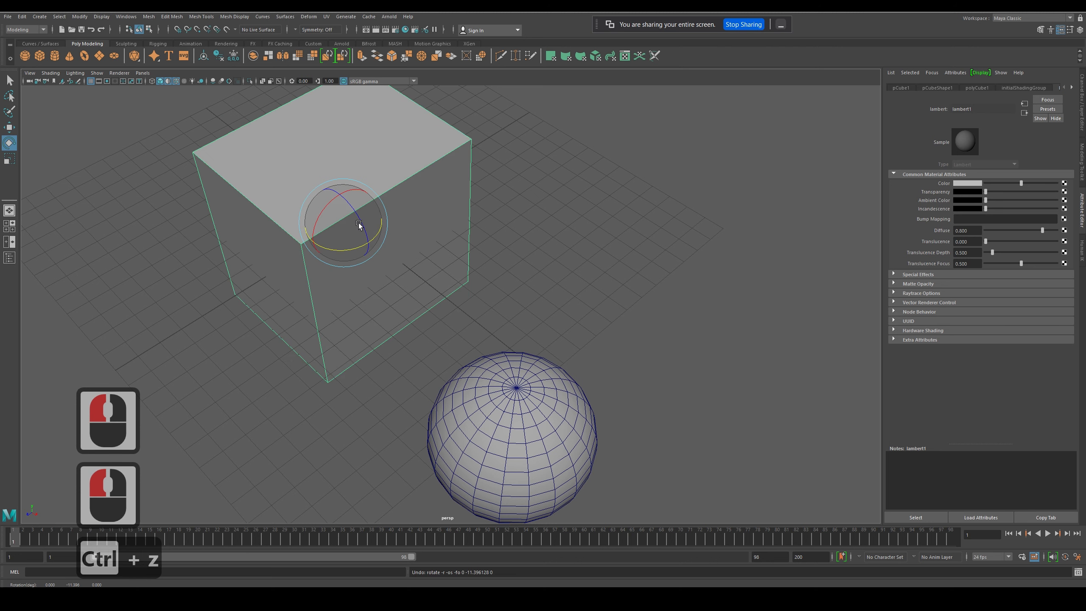
drag(343, 208, 343, 232)
click(342, 239)
key(ctrl+z)
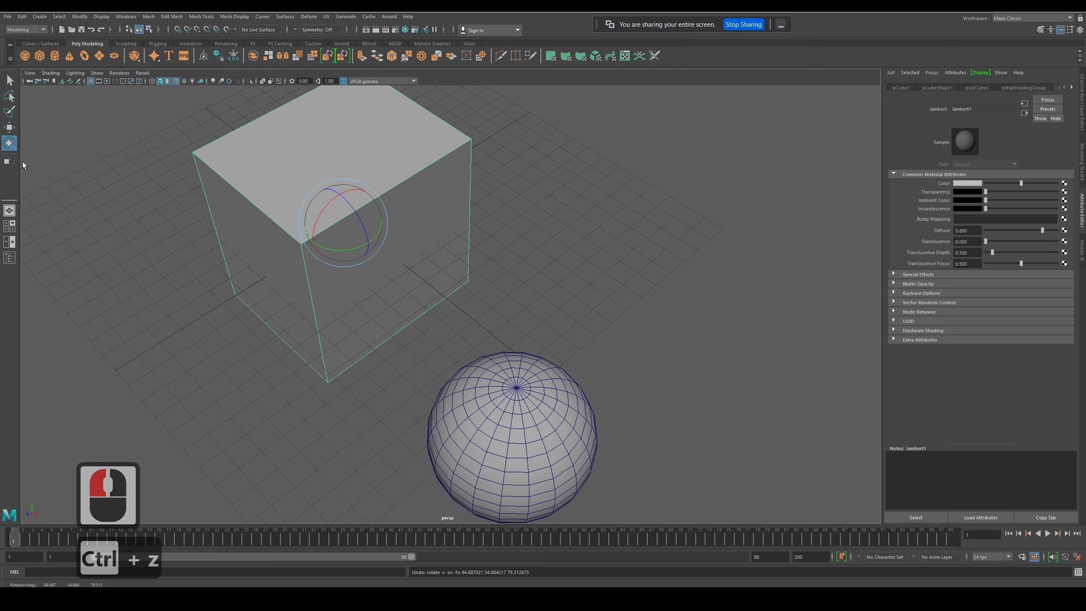
Try scaling the cube uniformly with the Scale tool, and undo the scaling
click(9, 159)
drag(372, 254, 428, 269)
key(ctrl+z)
scroll(343, 254, down, 2)
key(ctrl+z)
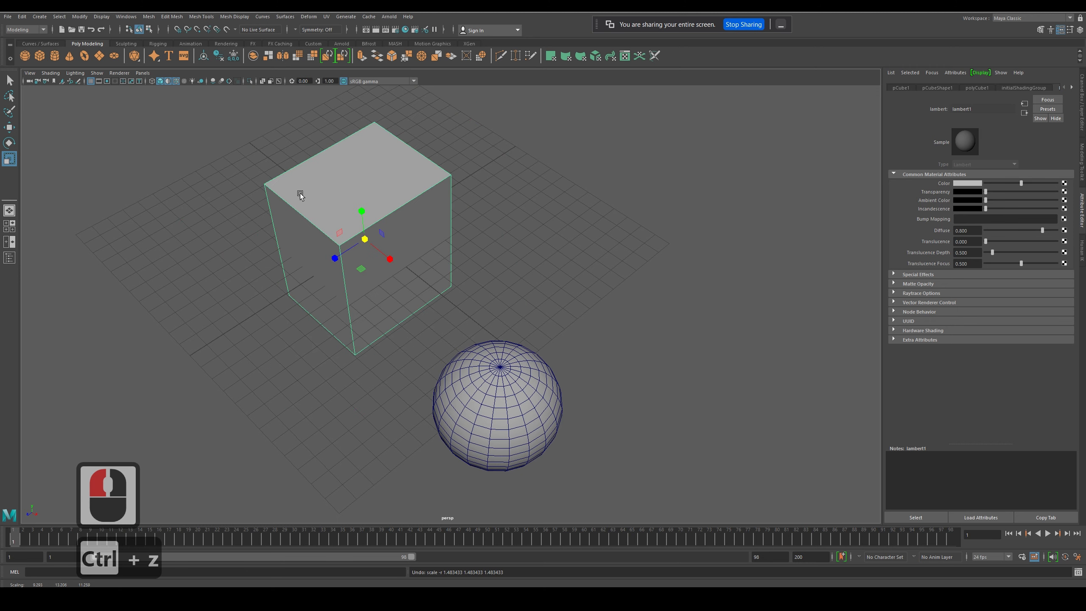
Cycle repeatedly through the Move, Rotate and Scale tools on the selected cube, finishing with the Select tool
click(9, 128)
key(w)
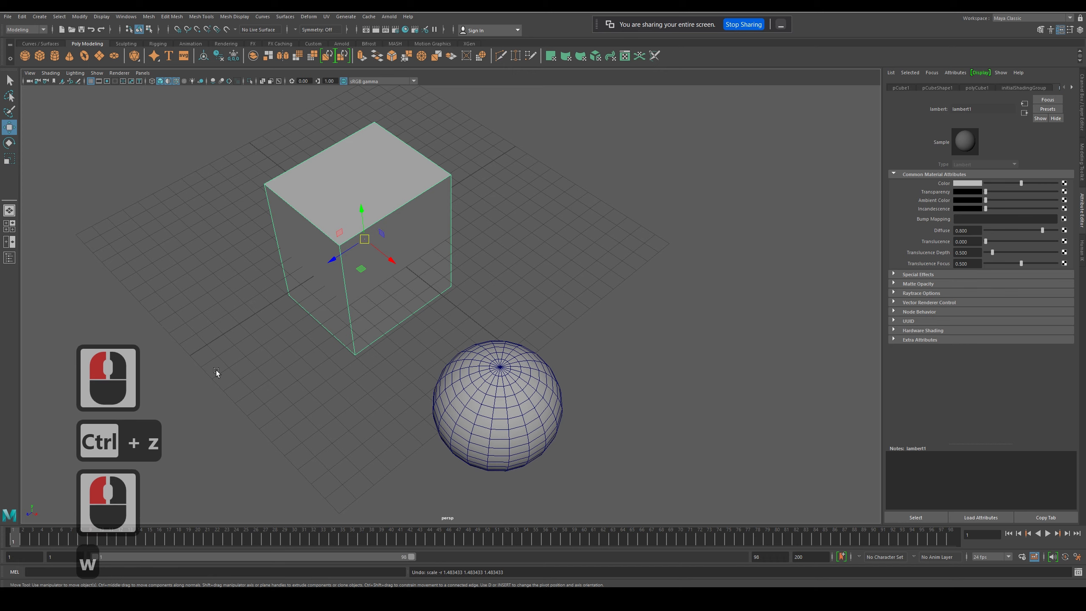
key(e)
key(r)
key(w)
key(e)
key(r)
key(w)
key(e)
key(r)
key(w)
key(e)
key(r)
key(w)
key(e)
key(r)
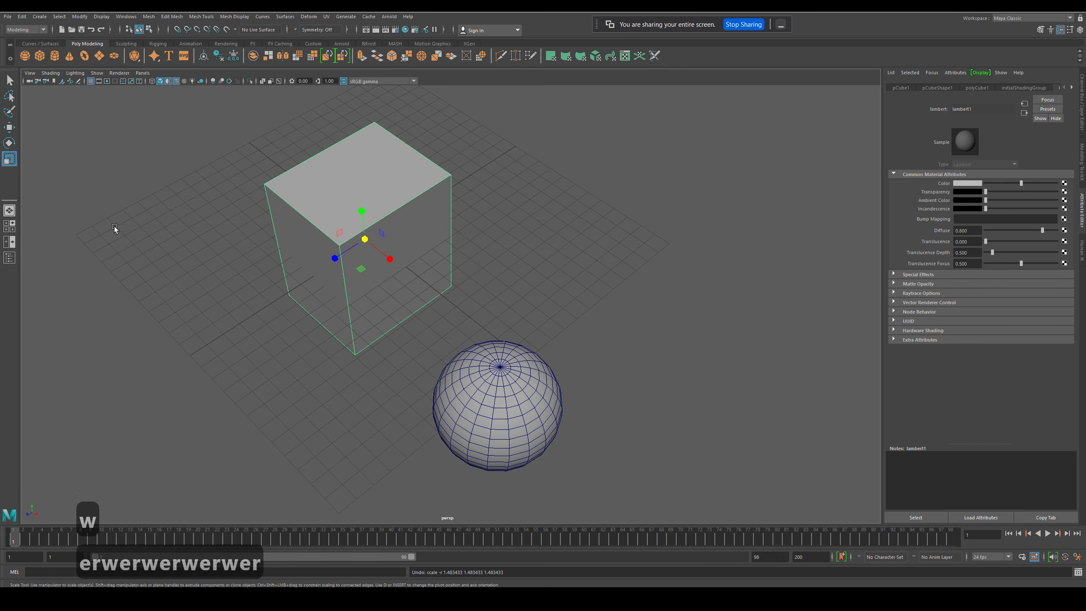
key(w)
key(q)
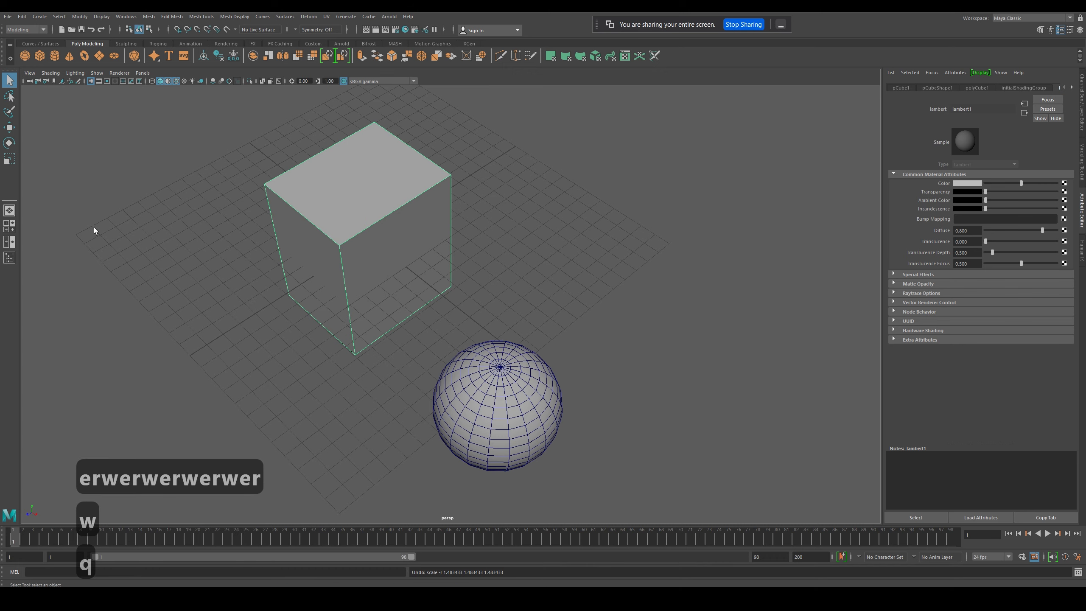
Select the cube directly and with a marquee using the Select tool, return to the Move tool, and deselect the cube
click(352, 258)
click(350, 258)
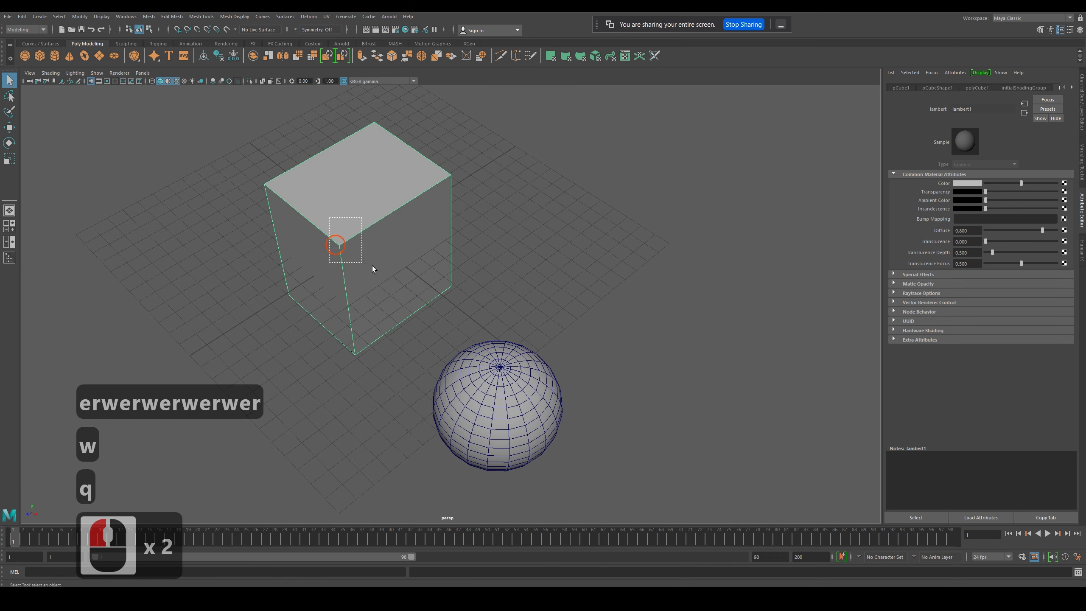
drag(295, 216, 392, 271)
click(9, 127)
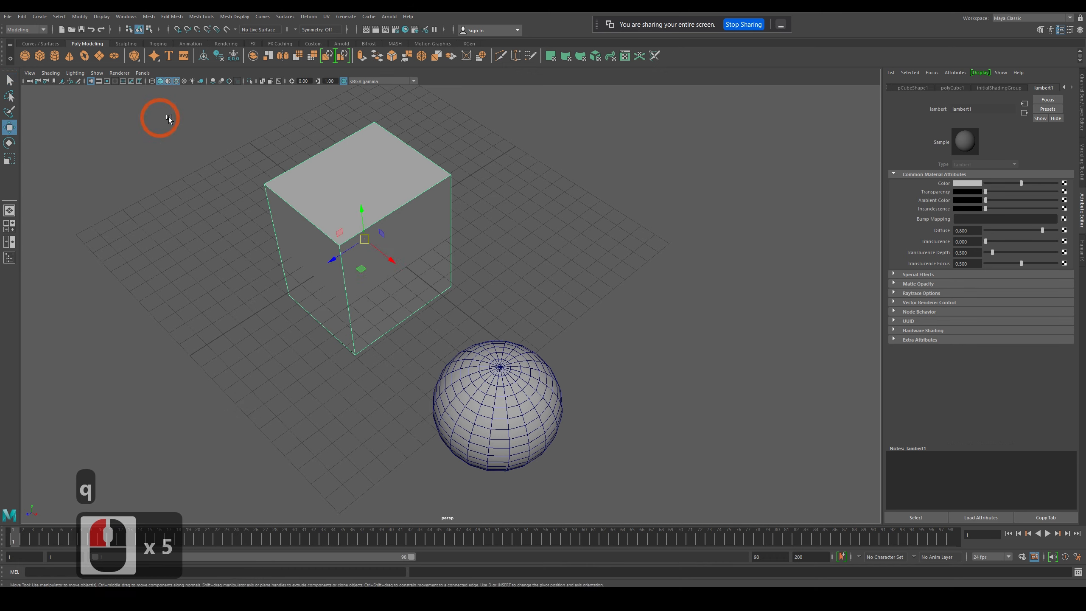
click(253, 278)
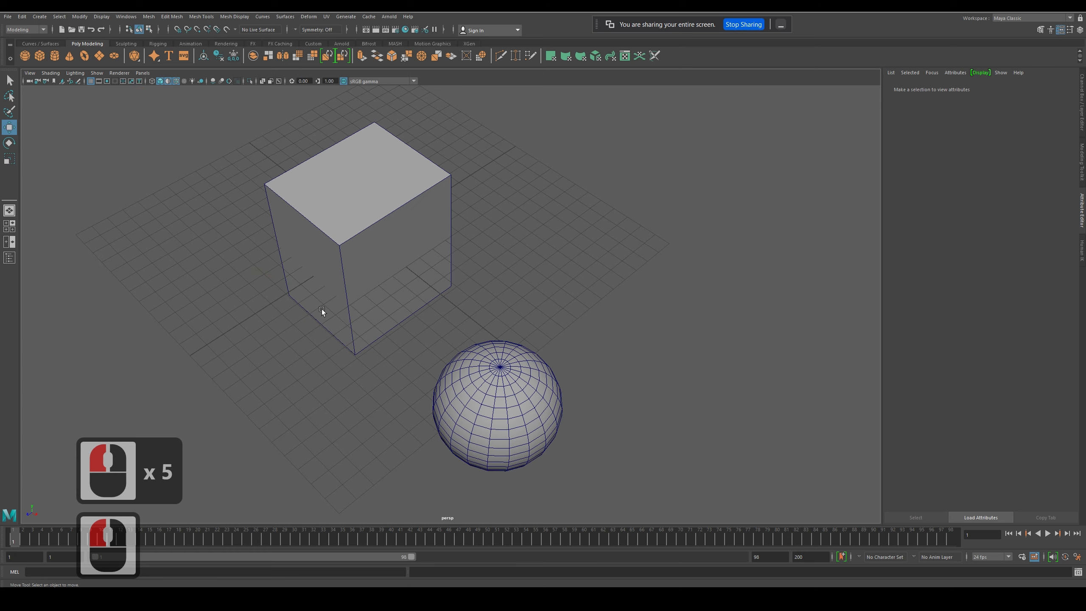
Delete the sphere and the cube, leaving the scene empty
scroll(453, 366, down, 2)
drag(453, 366, 514, 455)
key(Delete)
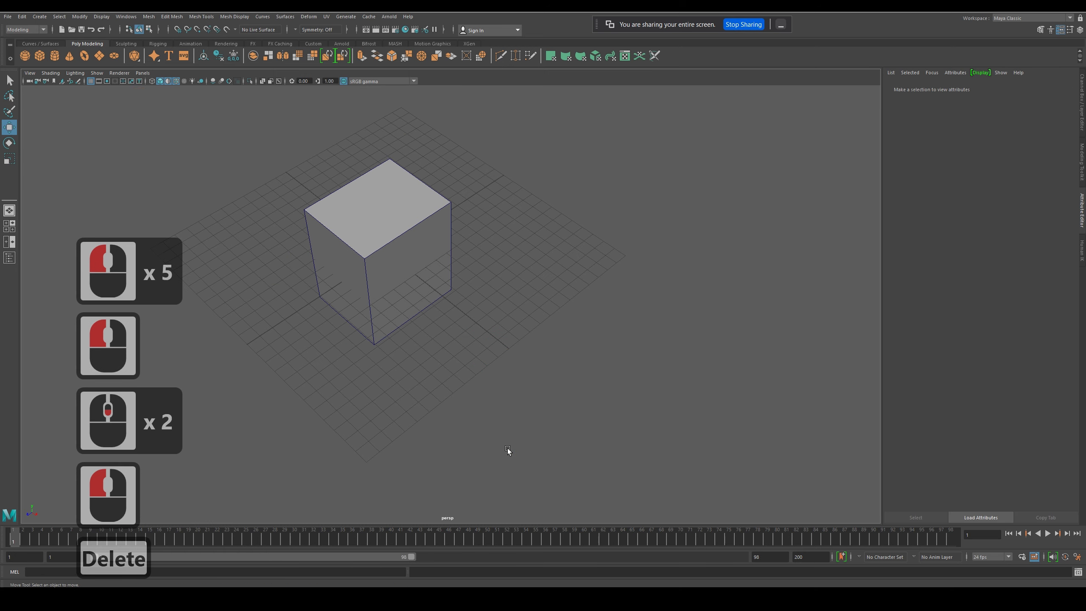
click(362, 253)
key(Delete)
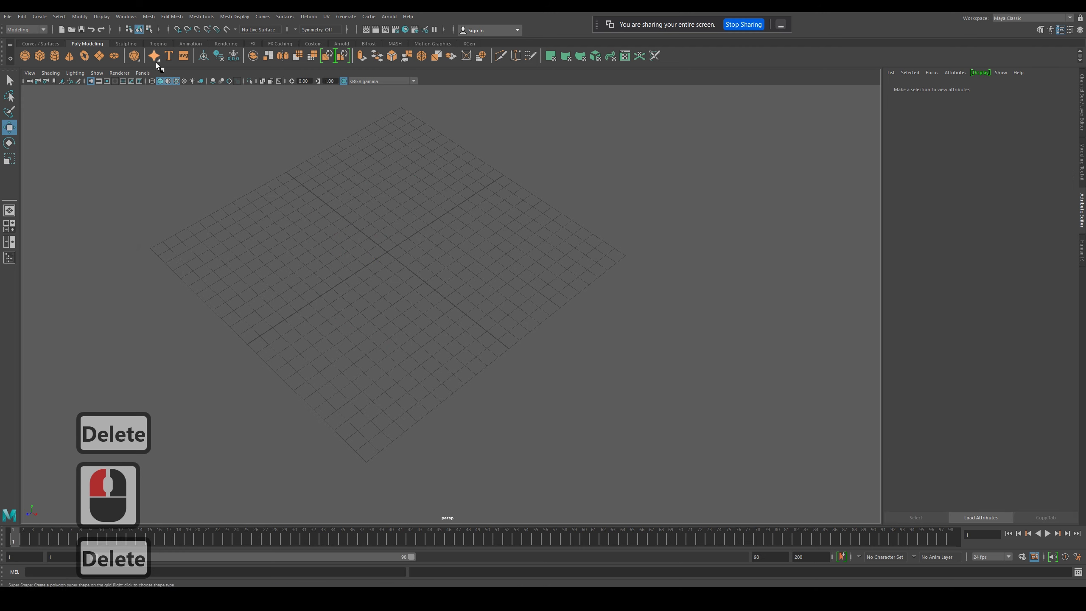
Create a default polygon cube at the centre of the grid, and delete it
click(39, 16)
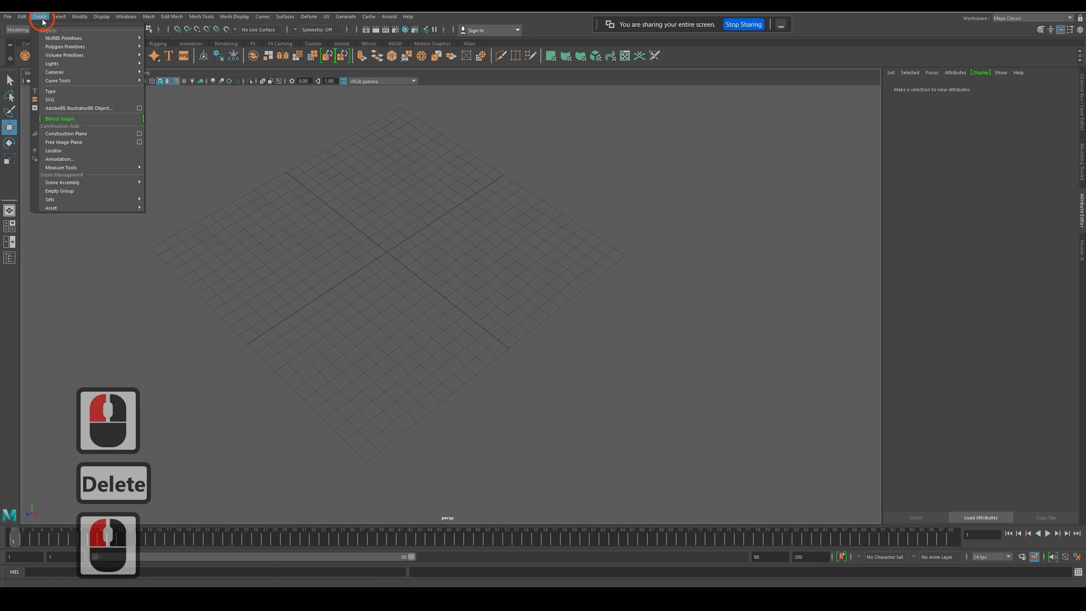
mouse_move(84, 49)
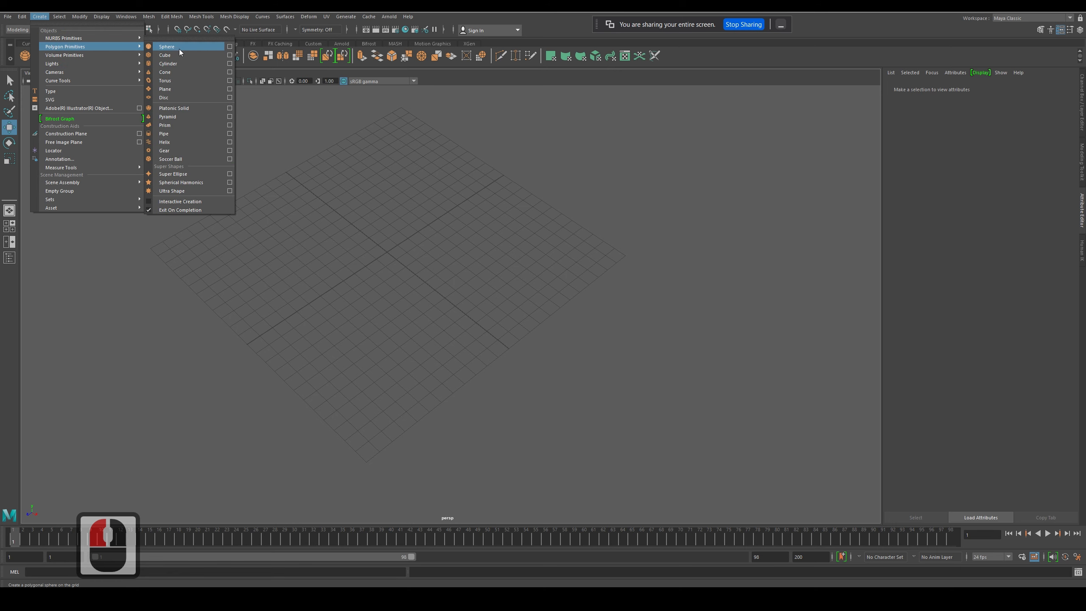
click(167, 55)
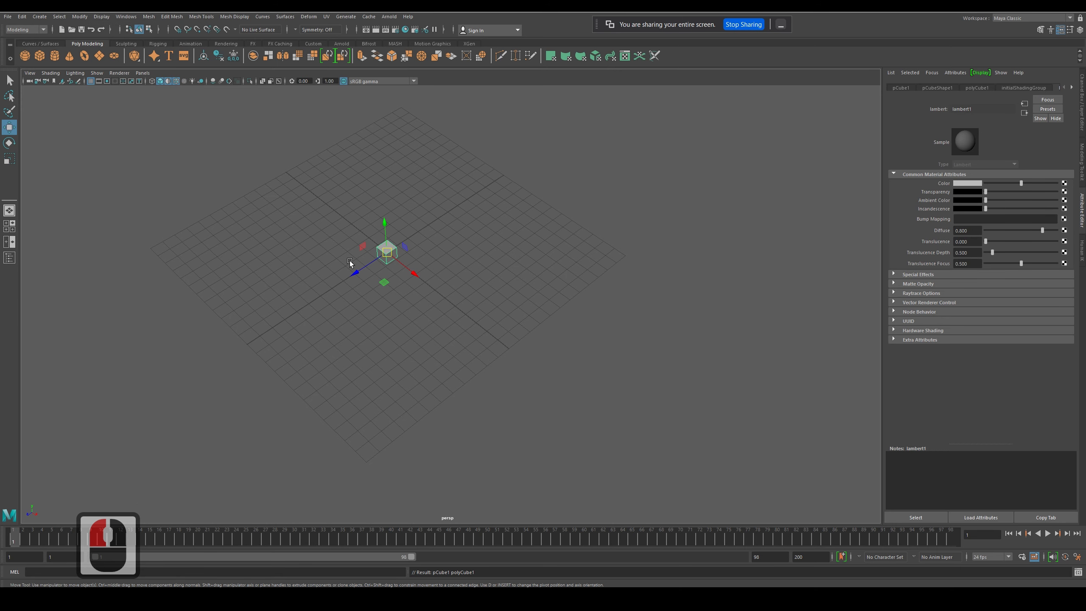
key(Delete)
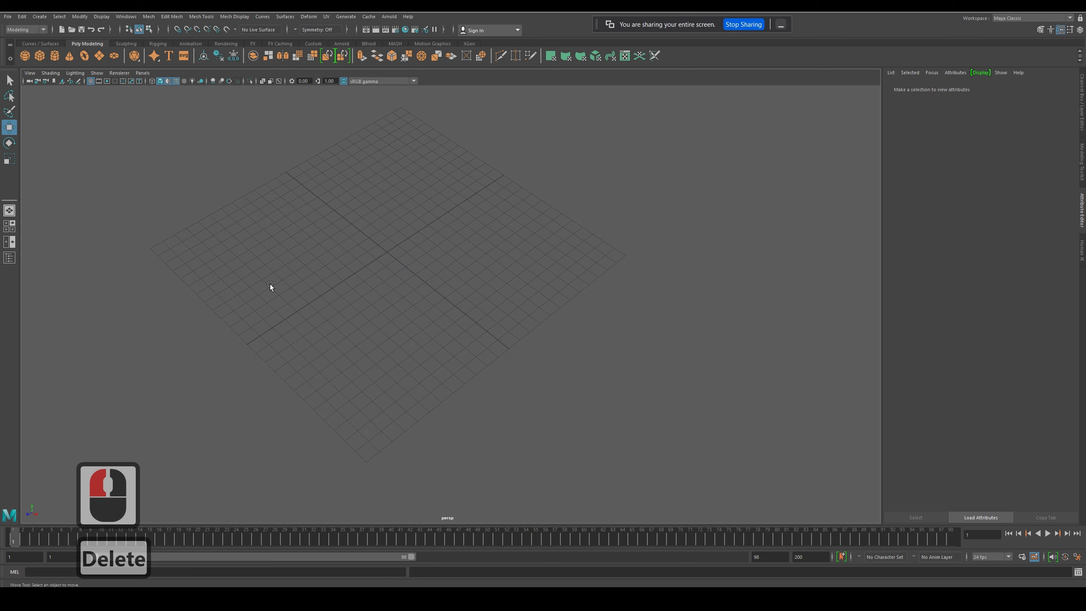
Turn on Interactive Creation for polygon primitives
click(79, 16)
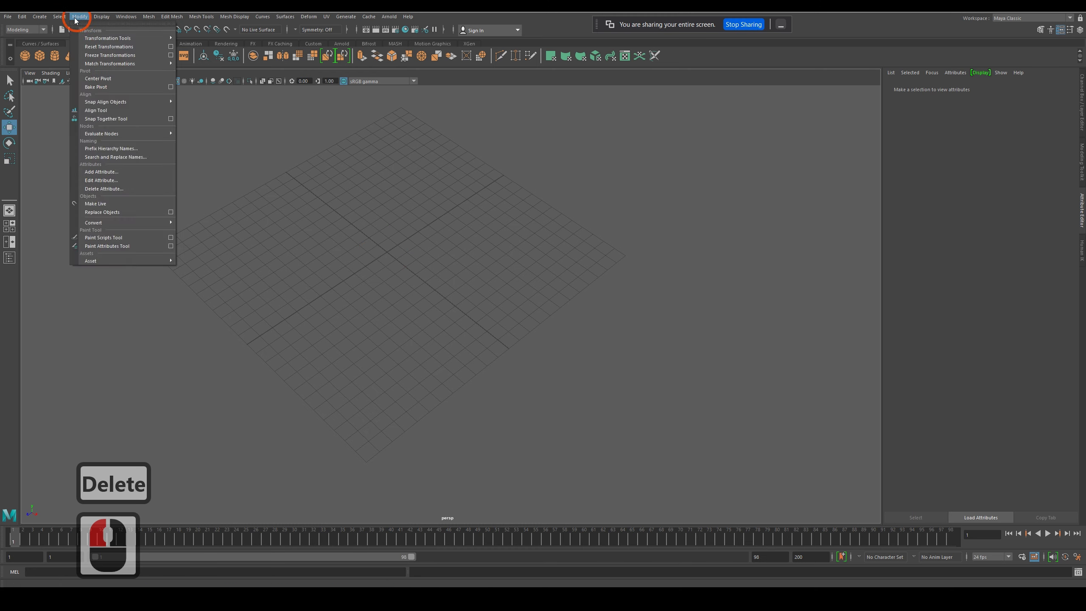
mouse_move(39, 16)
mouse_move(72, 47)
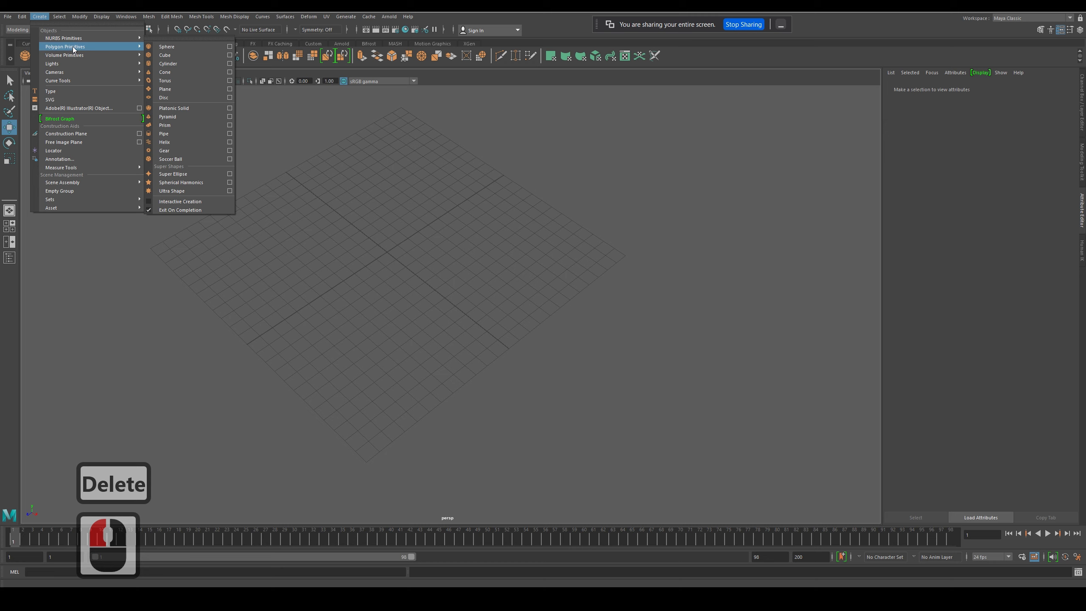
click(170, 201)
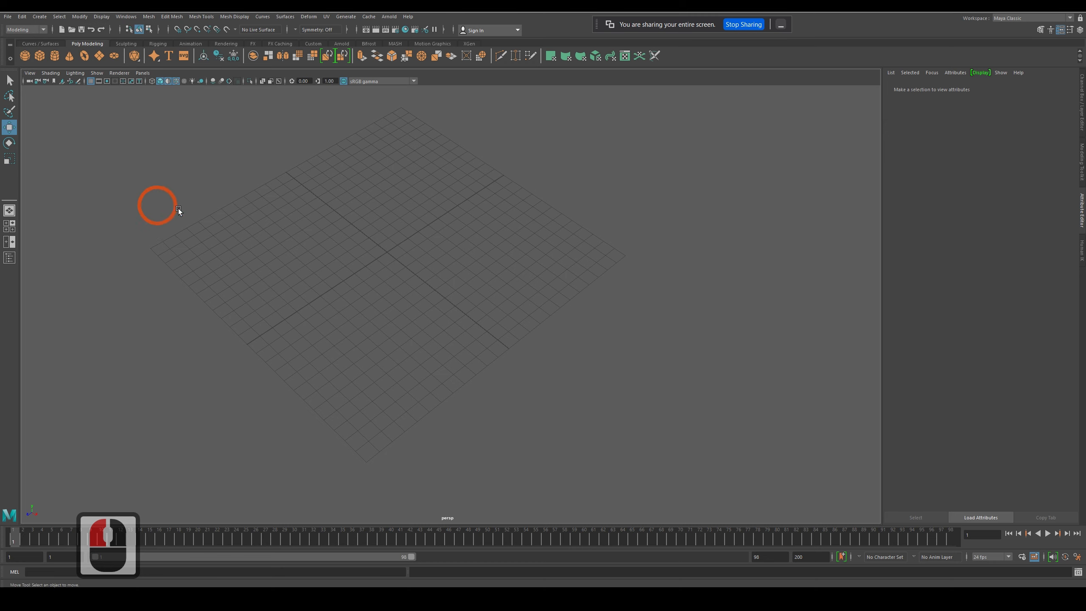
Draw a large polygon cube interactively by its base and height near the grid's edge, and delete it
click(80, 17)
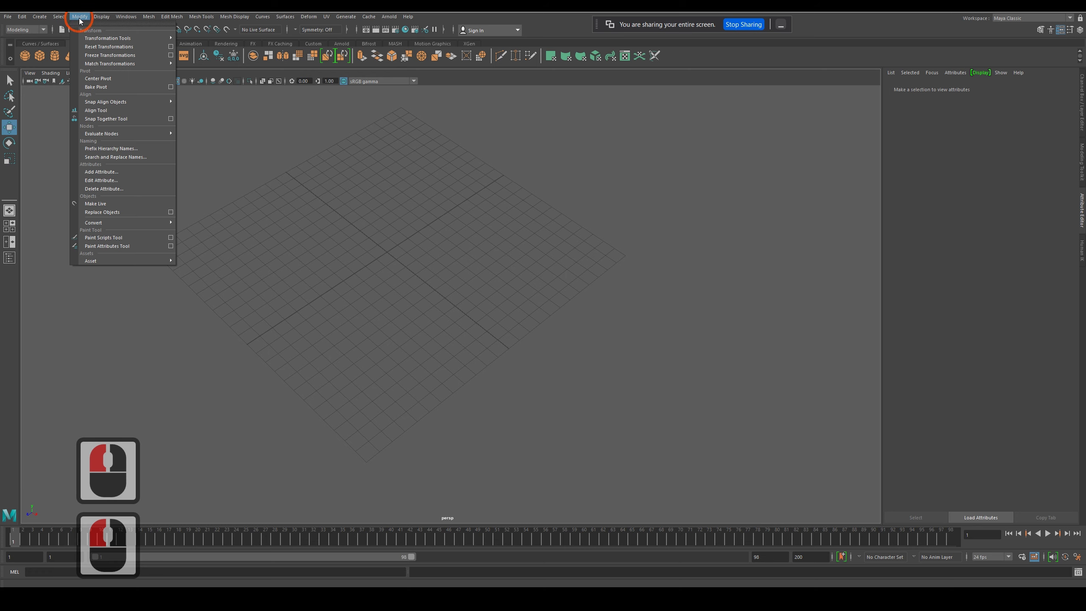
double_click(40, 56)
click(320, 250)
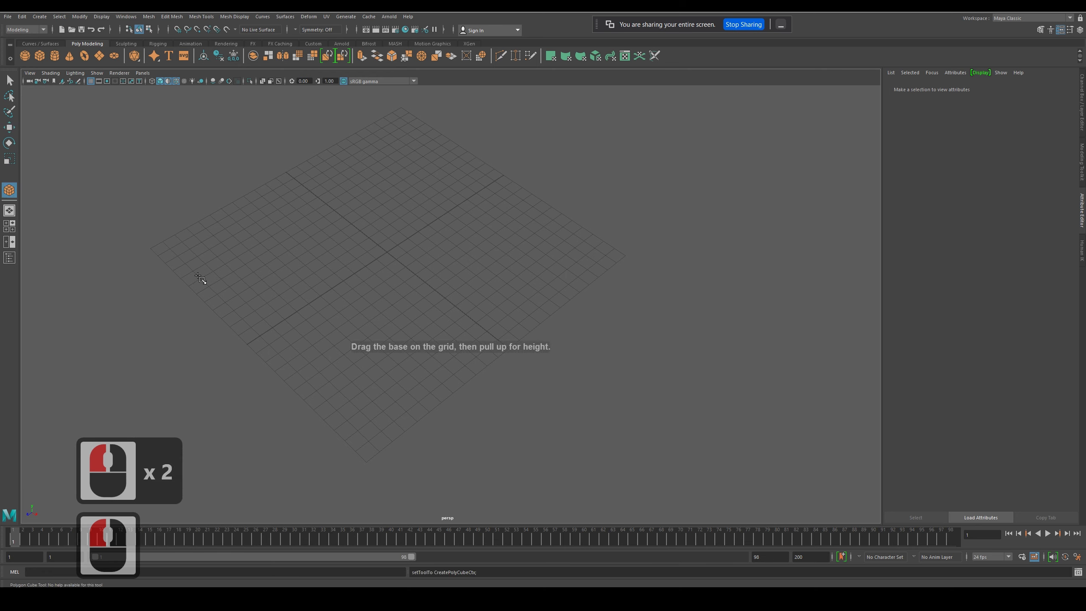
drag(229, 312, 255, 195)
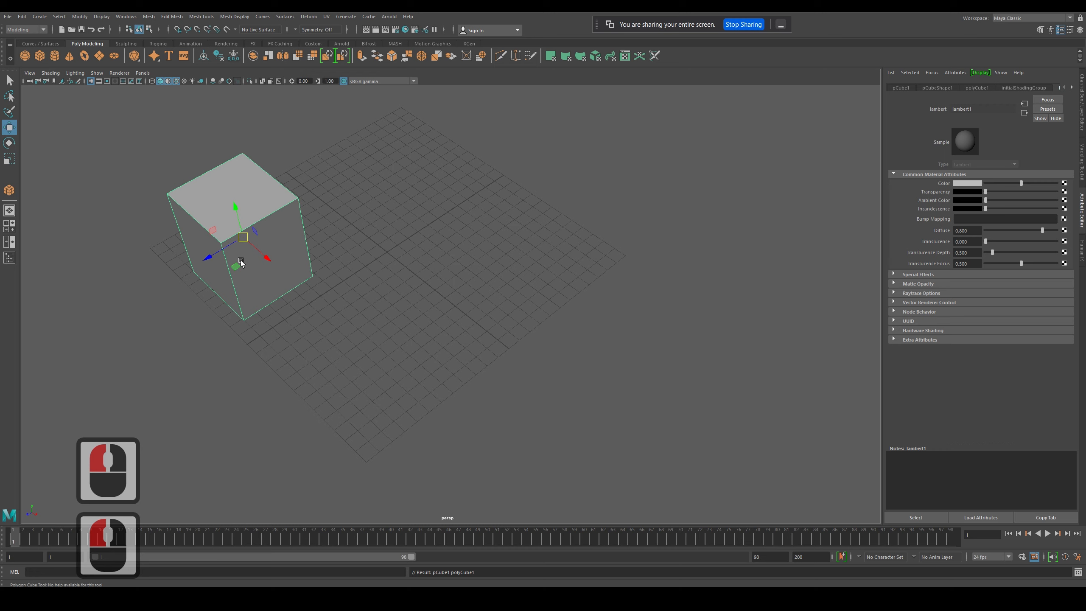
key(Delete)
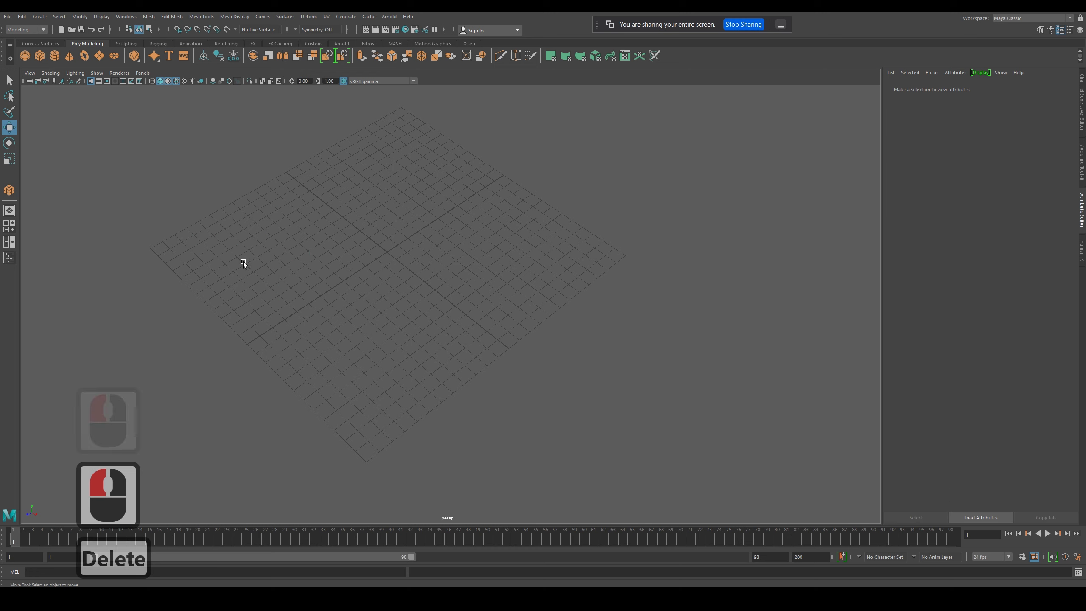
Turn off Interactive Creation for polygon primitives
click(60, 17)
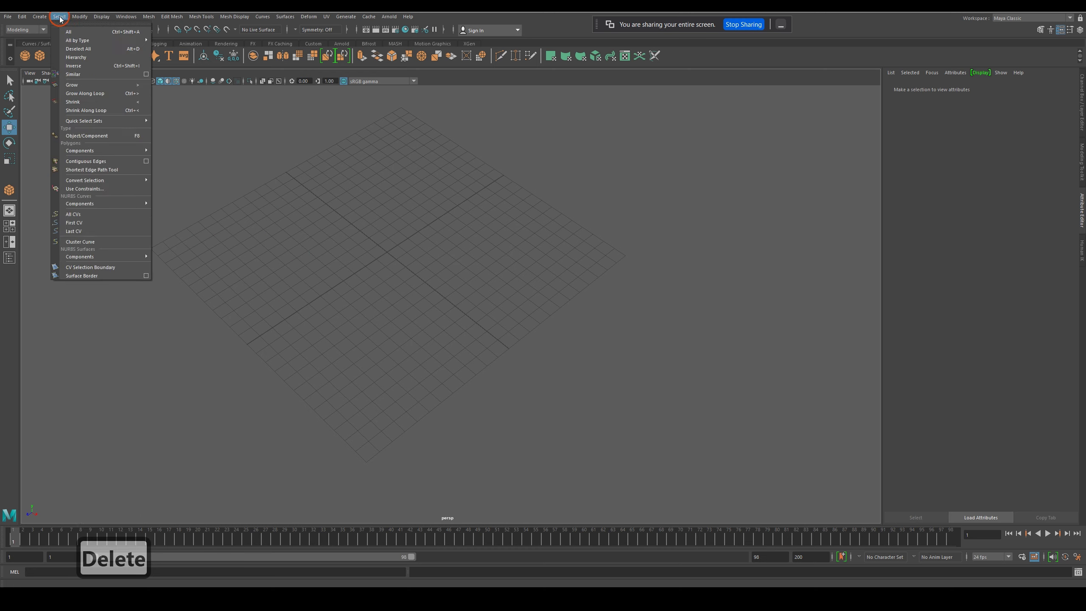
mouse_move(39, 17)
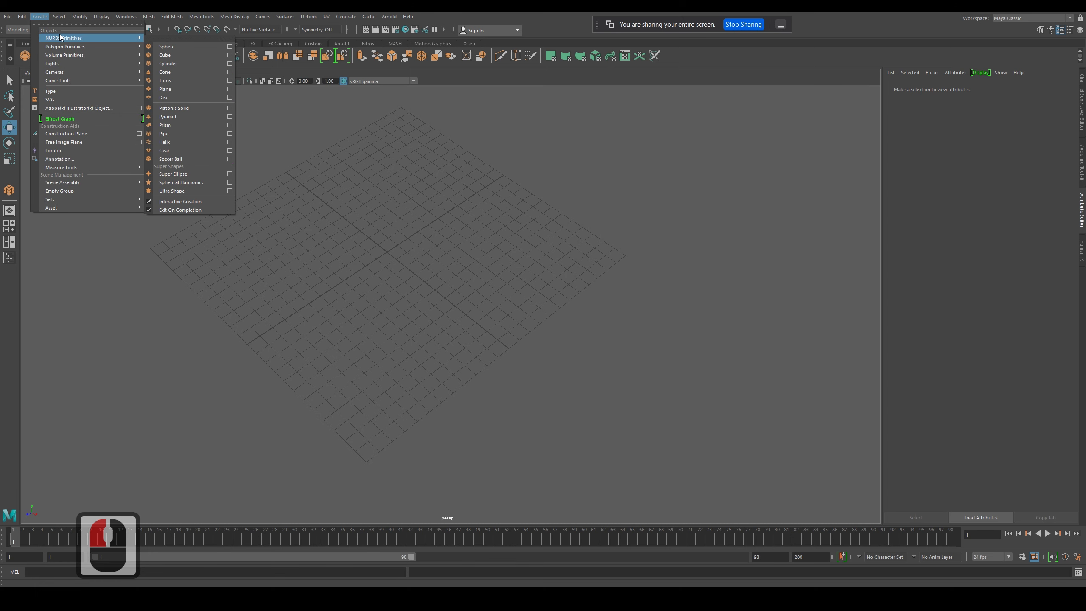
mouse_move(128, 46)
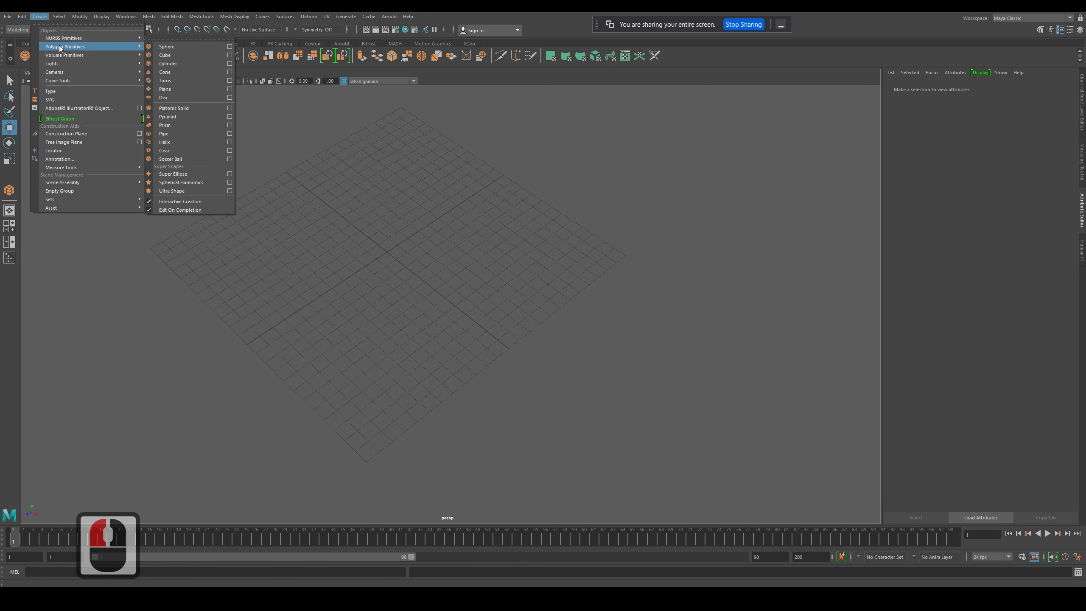
click(159, 206)
mouse_move(103, 47)
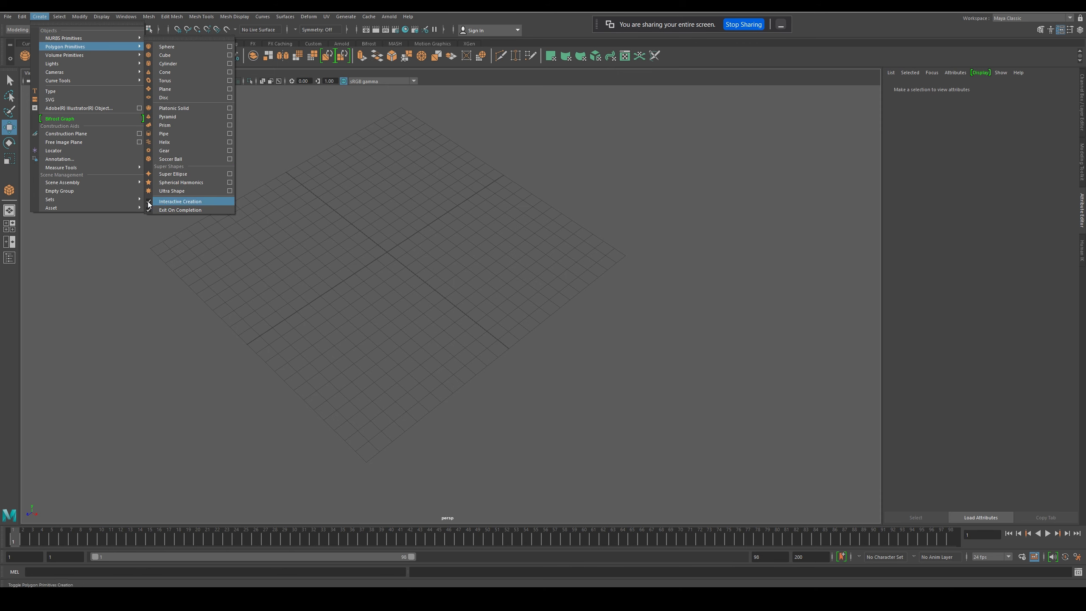
click(150, 202)
Open the creation options for the polygon cube and place the dialog over the grid
click(39, 16)
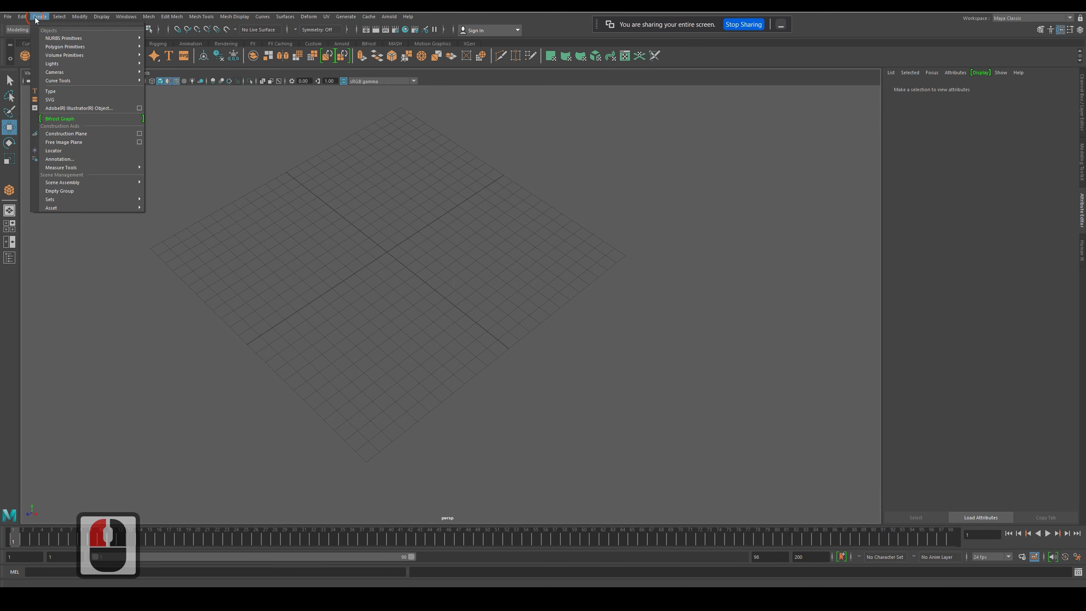
click(126, 16)
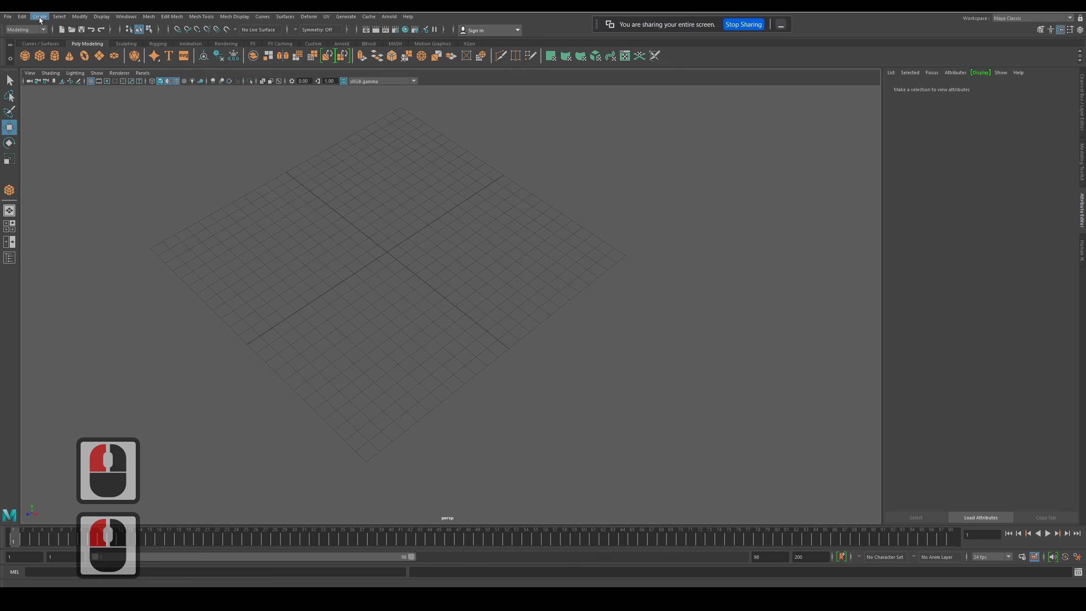
click(22, 17)
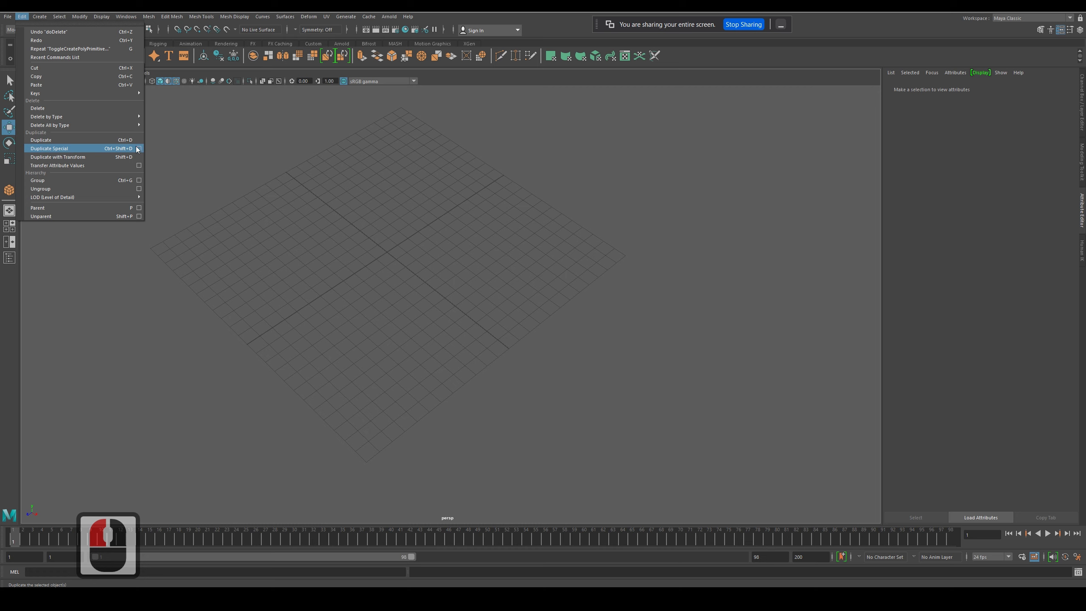
mouse_move(39, 16)
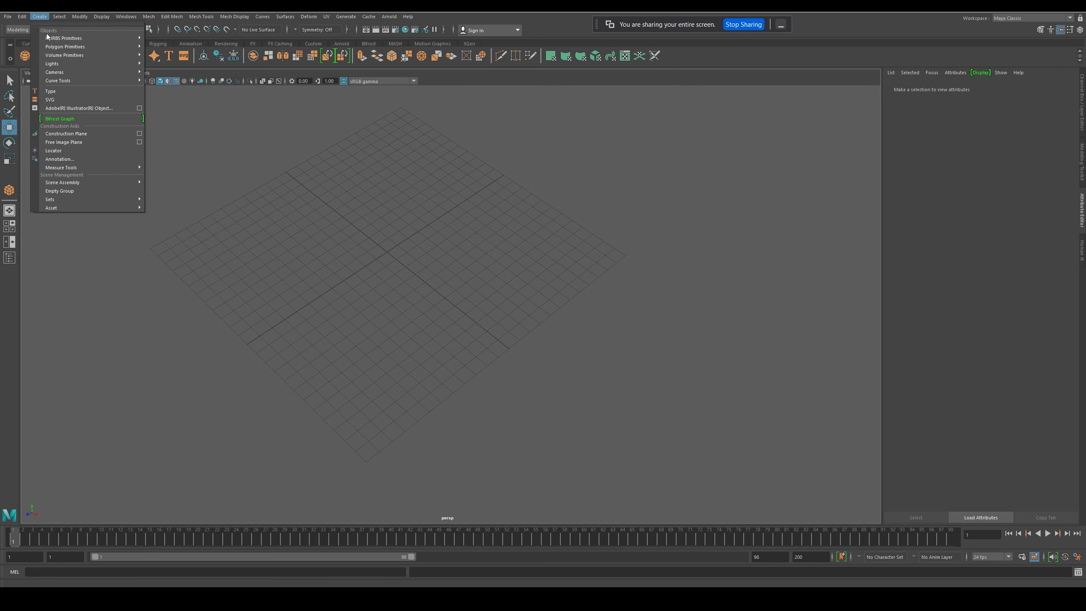
mouse_move(120, 46)
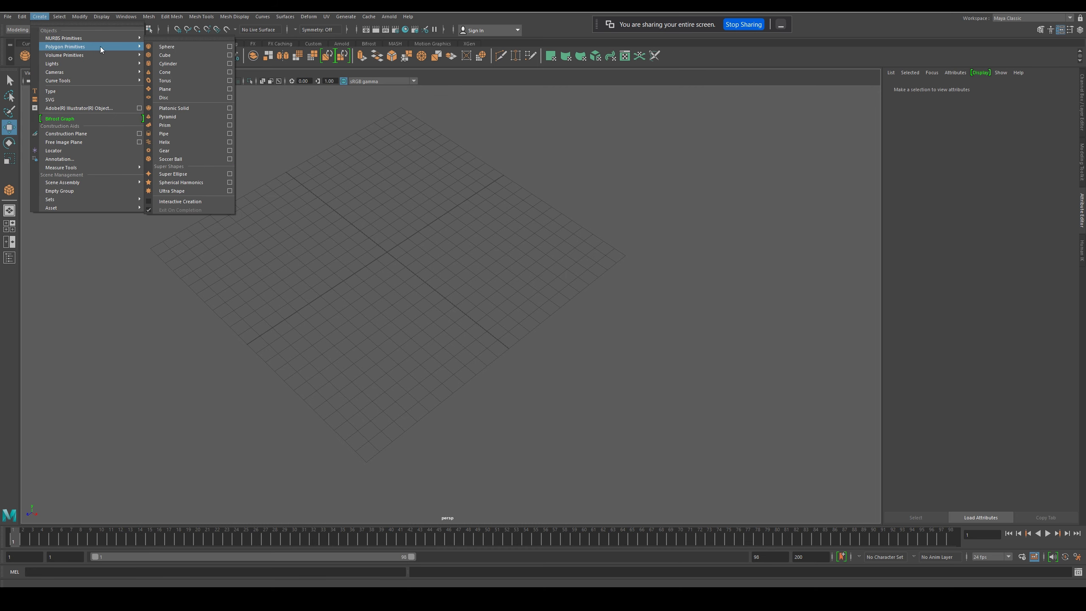
click(230, 56)
drag(471, 204, 392, 219)
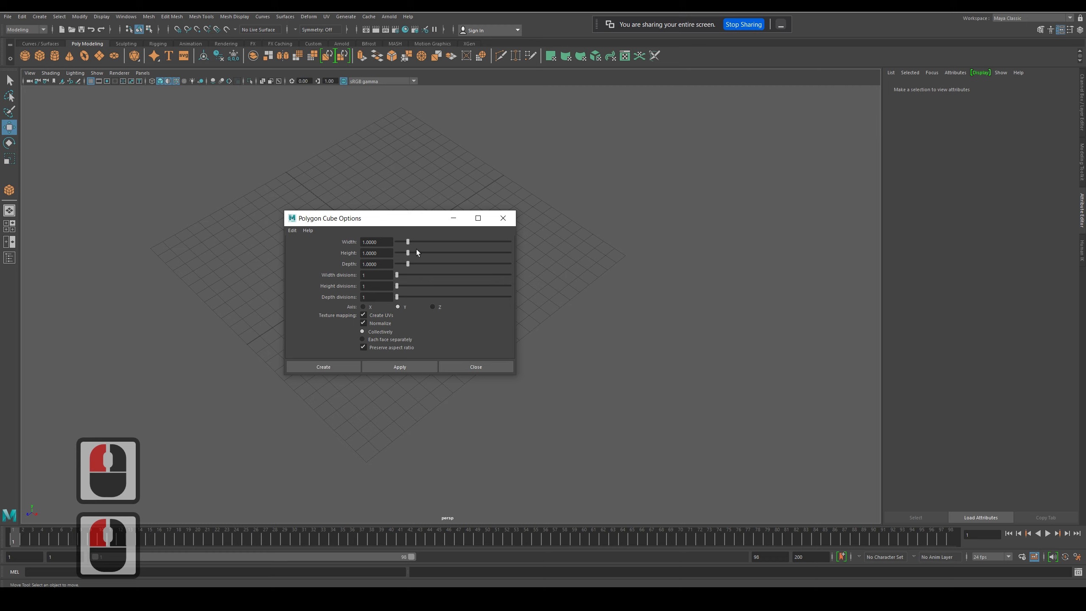
Set the polygon cube's width, height and depth to 2 in its creation options
drag(390, 246, 286, 247)
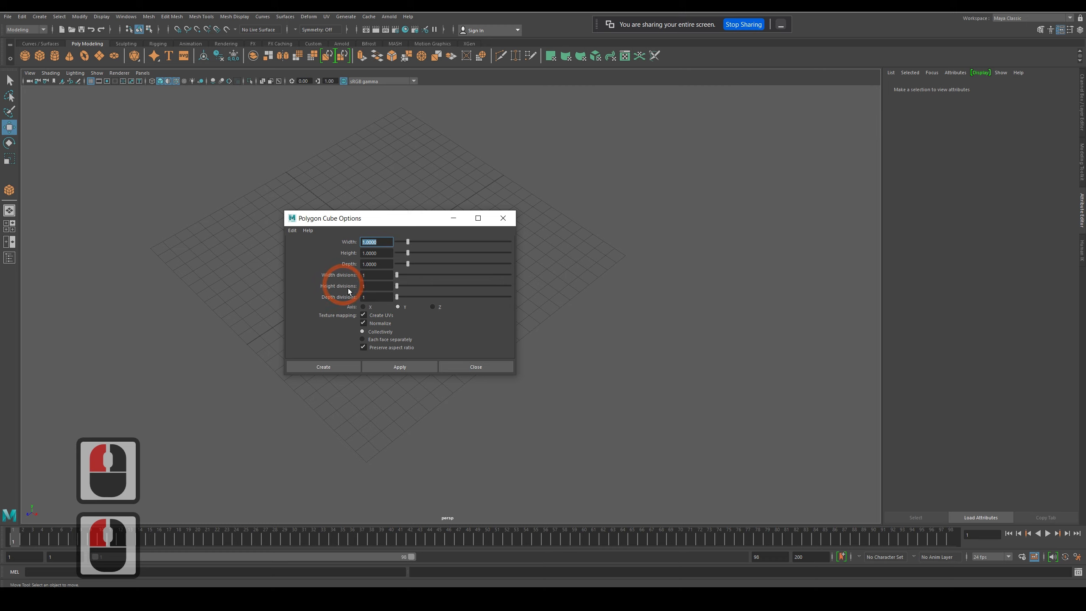
text(2)
click(380, 255)
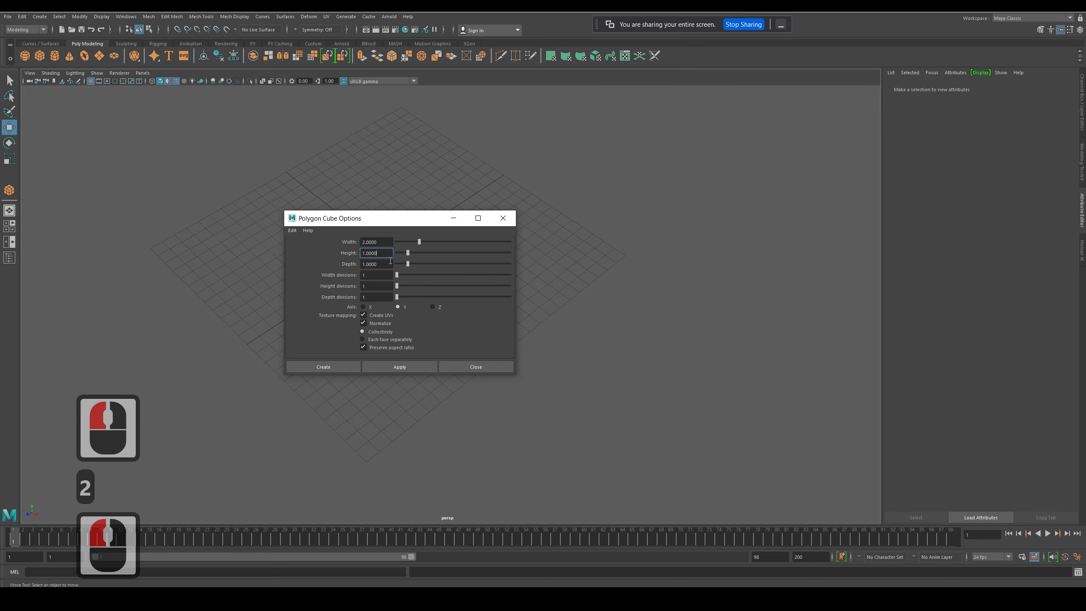
text(2)
drag(384, 253, 329, 266)
text(2)
click(370, 252)
Set the width and height divisions to 2, create the cube and frame it in the view
drag(401, 279, 404, 292)
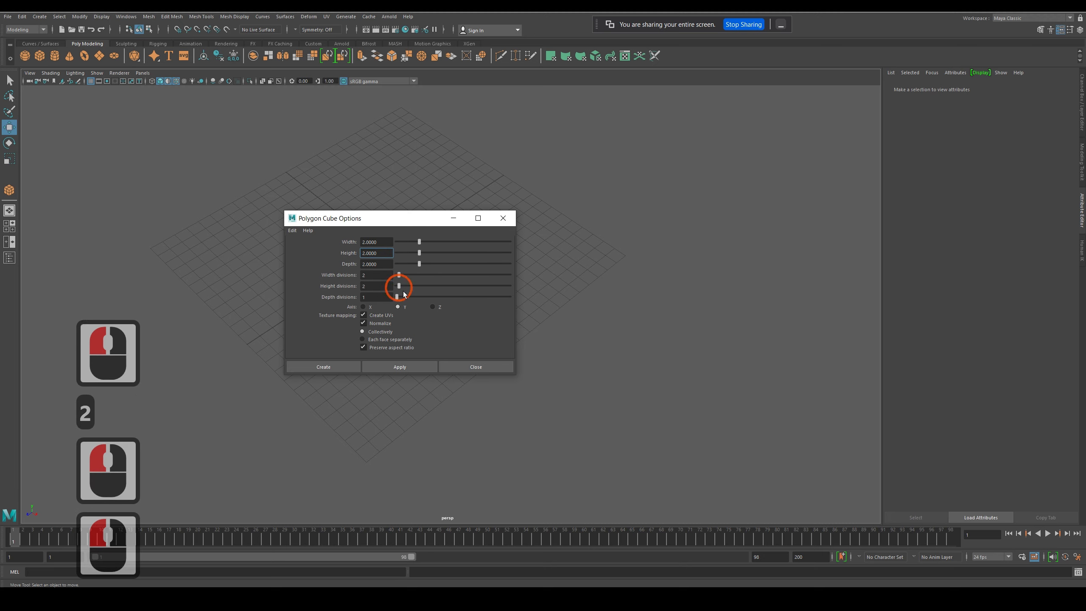
click(334, 369)
scroll(314, 220, up, 6)
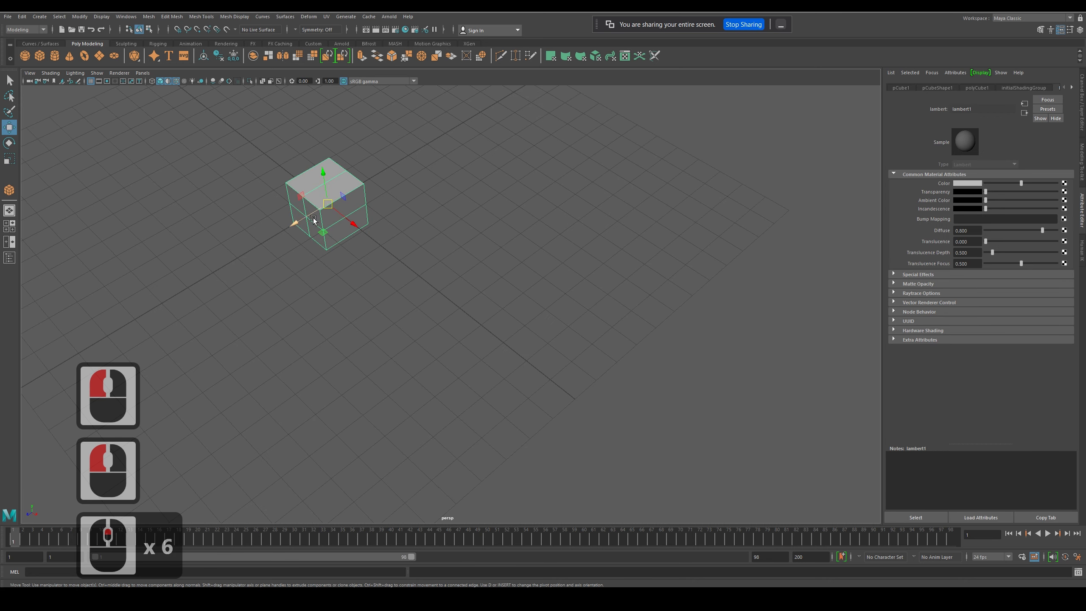
alt+middle_drag(294, 224, 350, 274)
scroll(357, 266, up, 2)
alt+drag(350, 274, 325, 290)
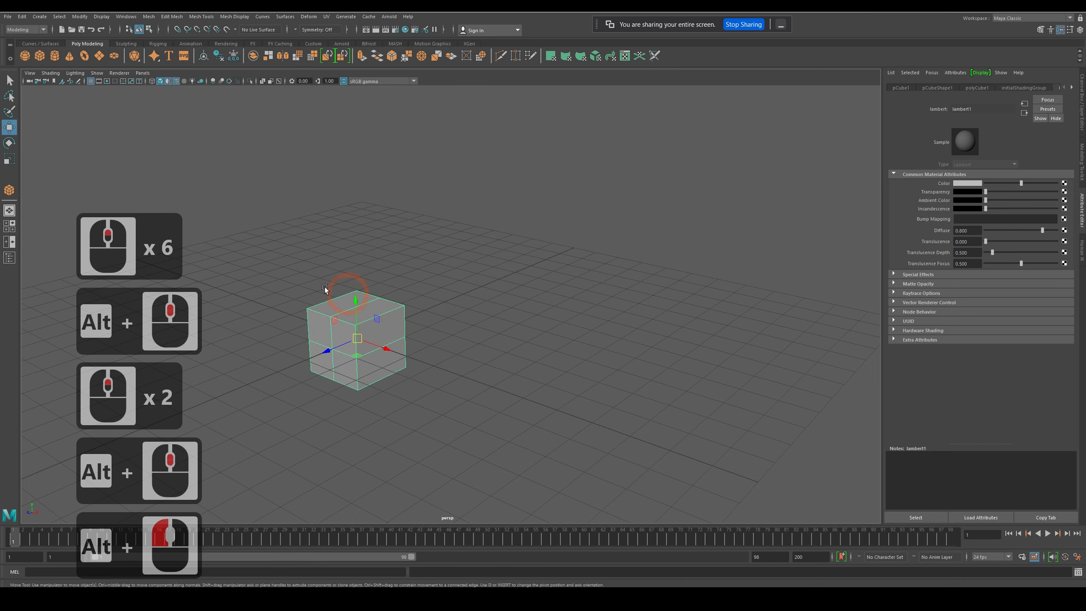
key(f)
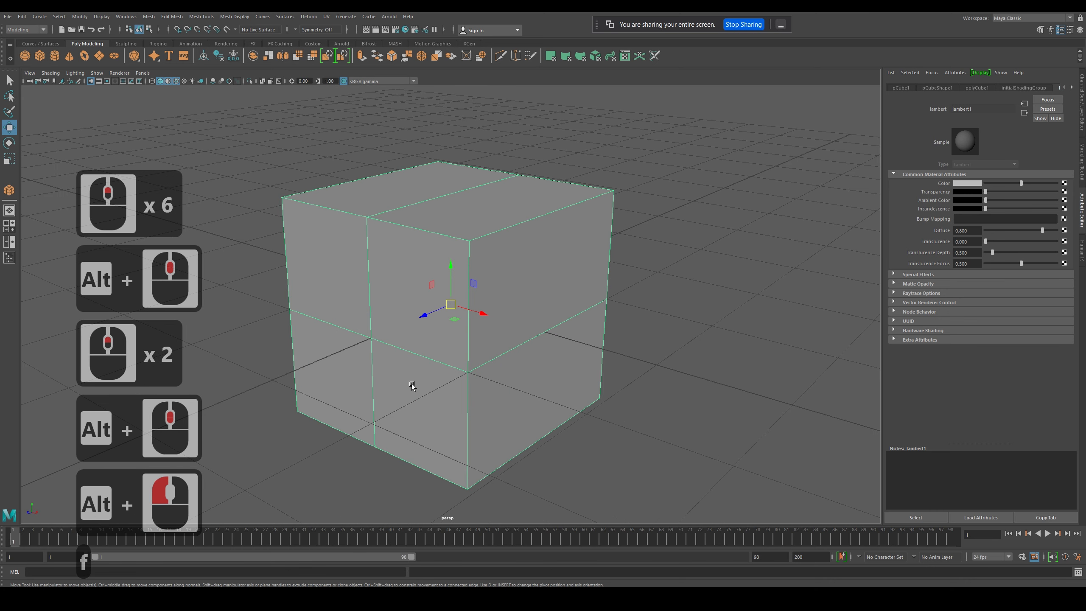
Move the cube far off the grid and frame the view on it
scroll(441, 367, down, 6)
scroll(438, 362, down, 7)
drag(421, 327, 819, 265)
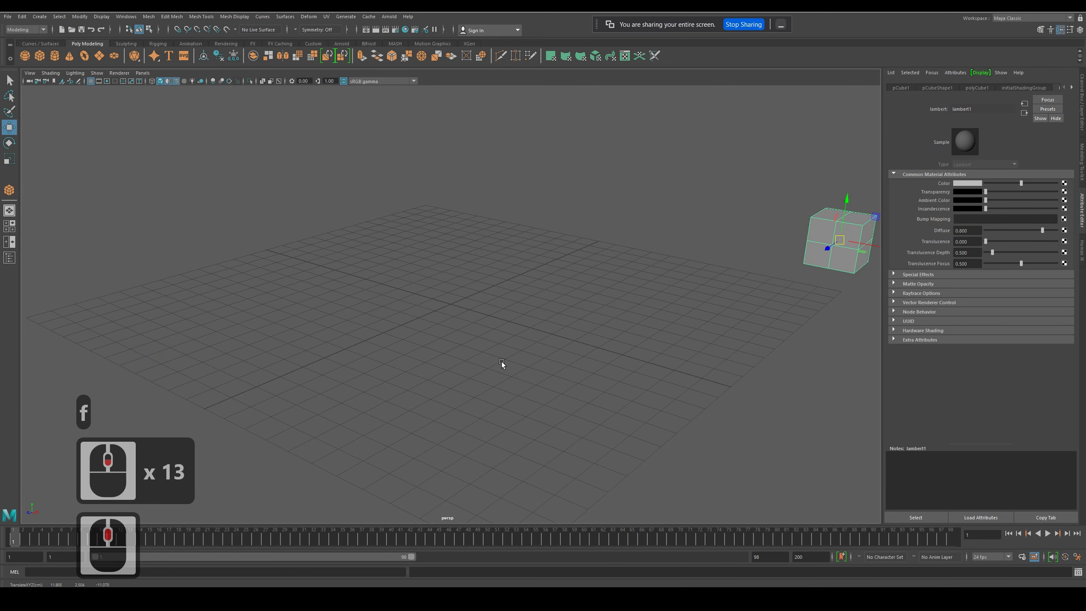
alt+drag(499, 363, 396, 338)
key(f)
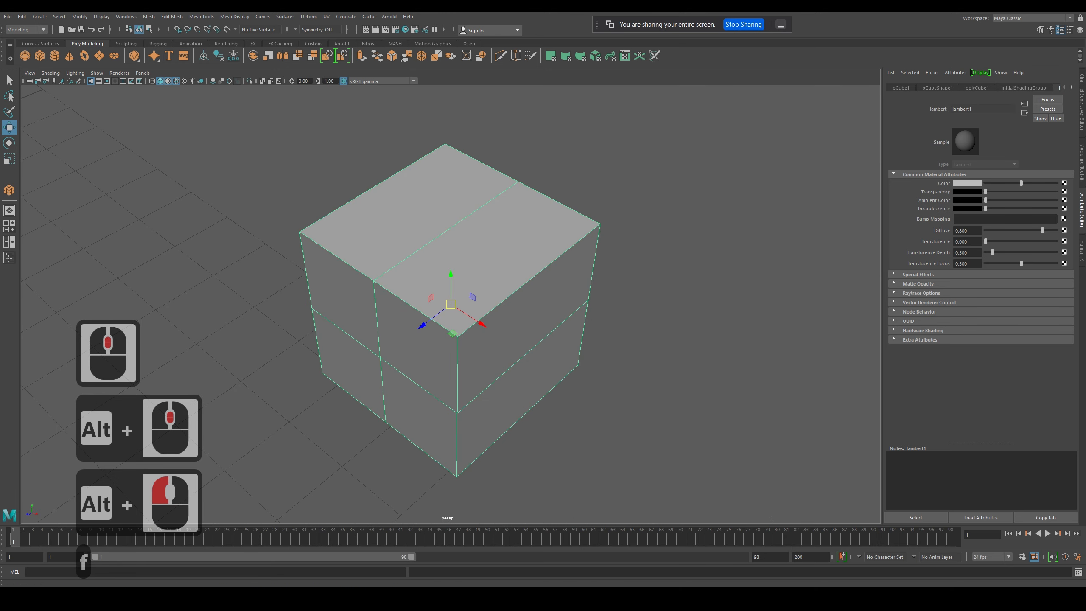
Move the cube back over the middle of the grid, and delete it
scroll(419, 427, down, 2)
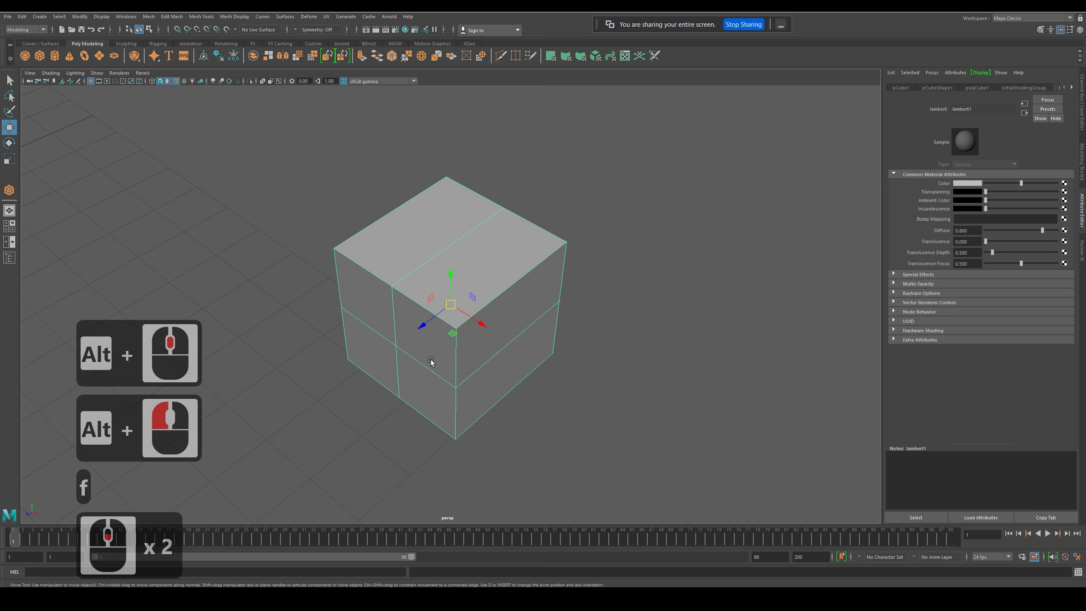
scroll(431, 361, down, 3)
scroll(384, 349, down, 9)
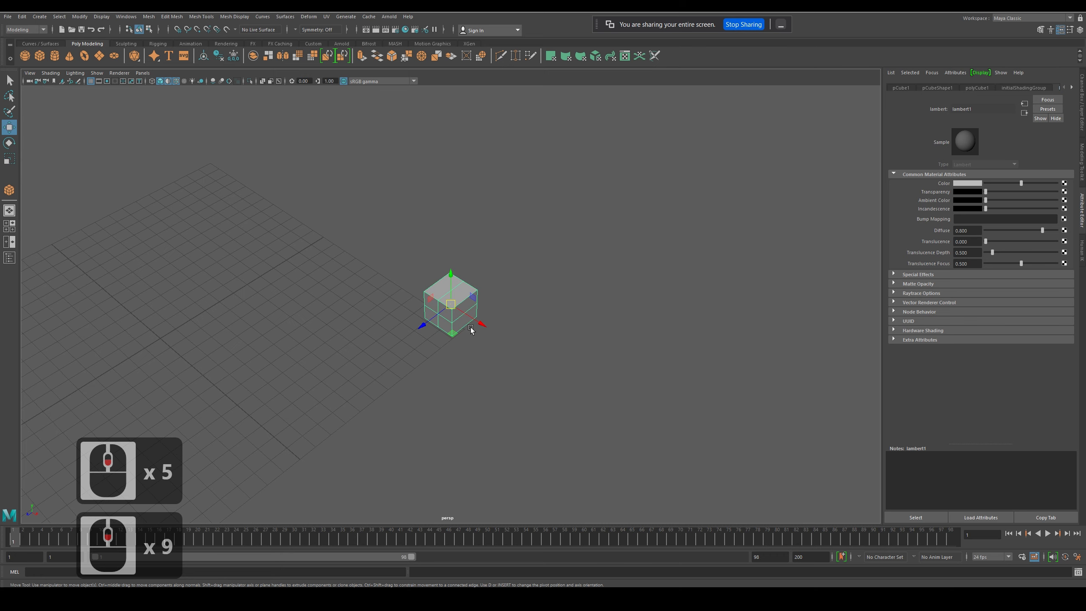
drag(456, 341, 184, 355)
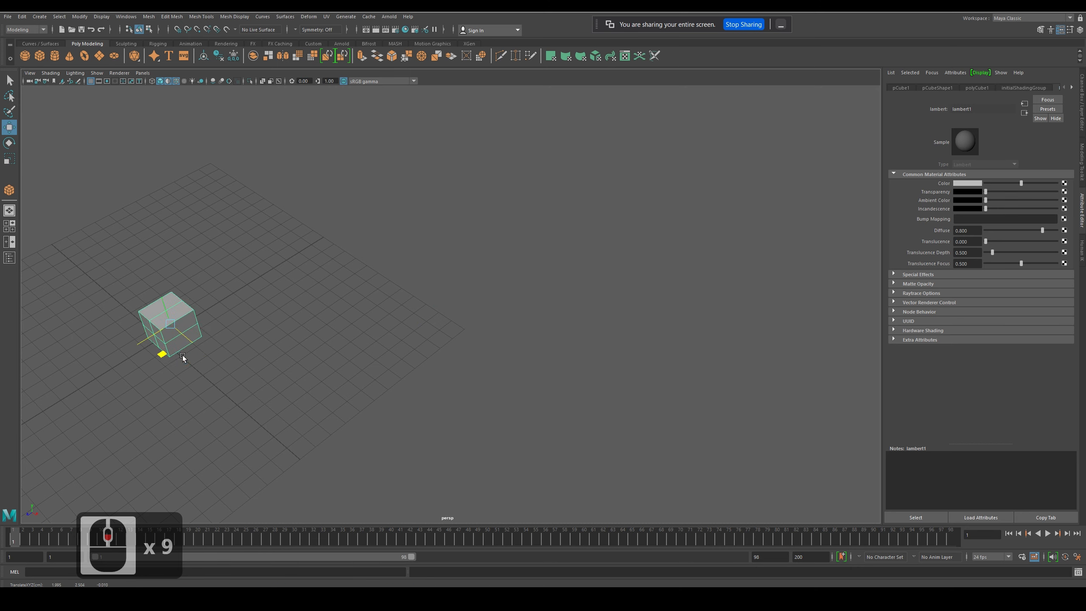
key(Delete)
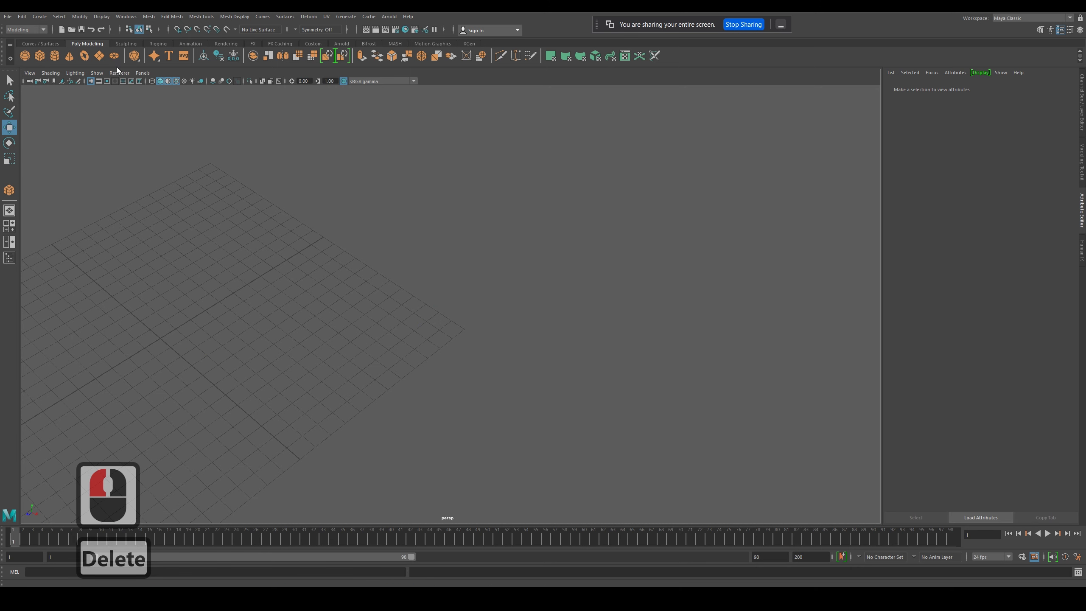
Create a new polygon cube at the origin with the stored creation options
click(40, 56)
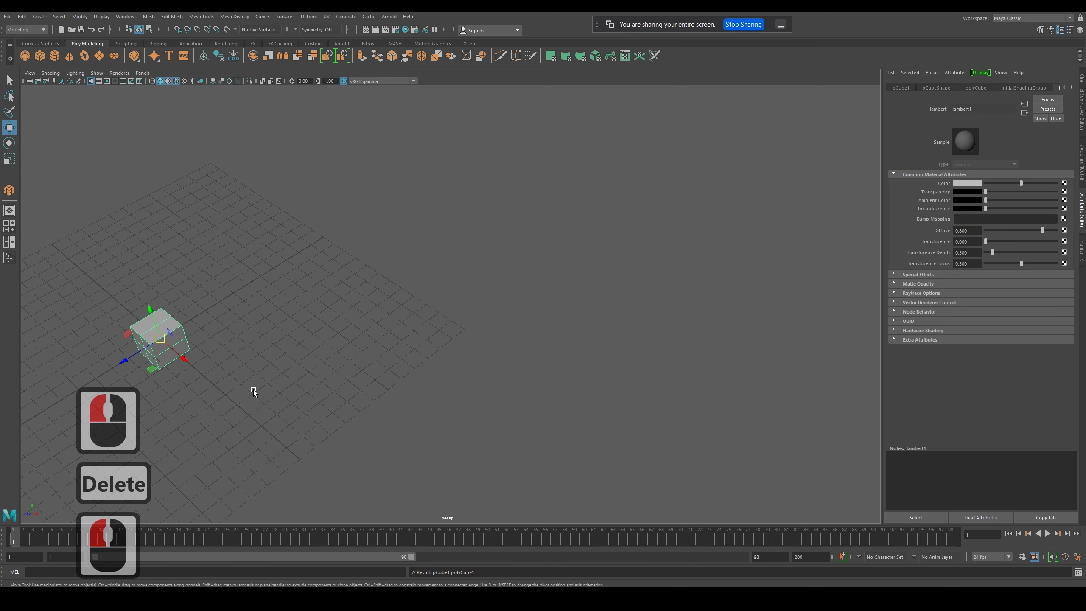
alt+middle_drag(251, 391, 347, 383)
alt+drag(317, 403, 324, 361)
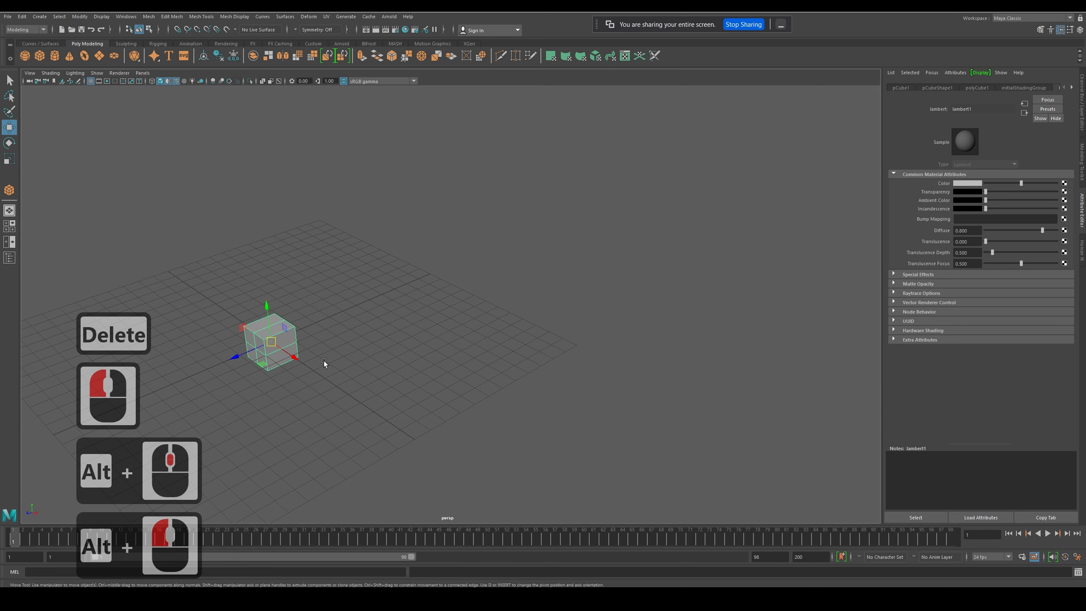
Copy and paste the cube, and move the pasted cube straight up about 2.9 units above the original
click(384, 421)
click(492, 484)
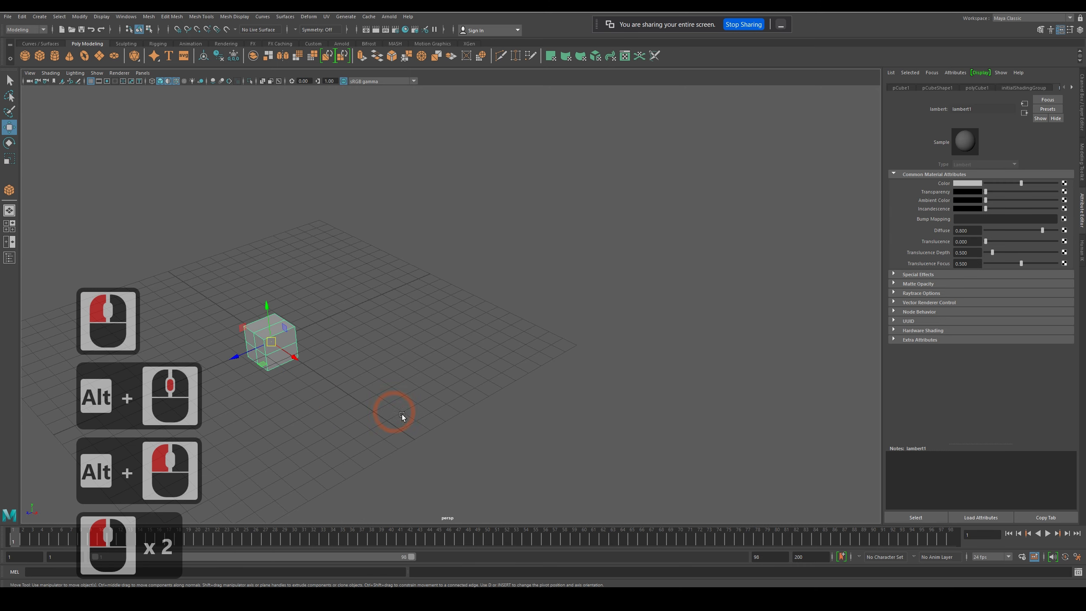
key(ctrl+c)
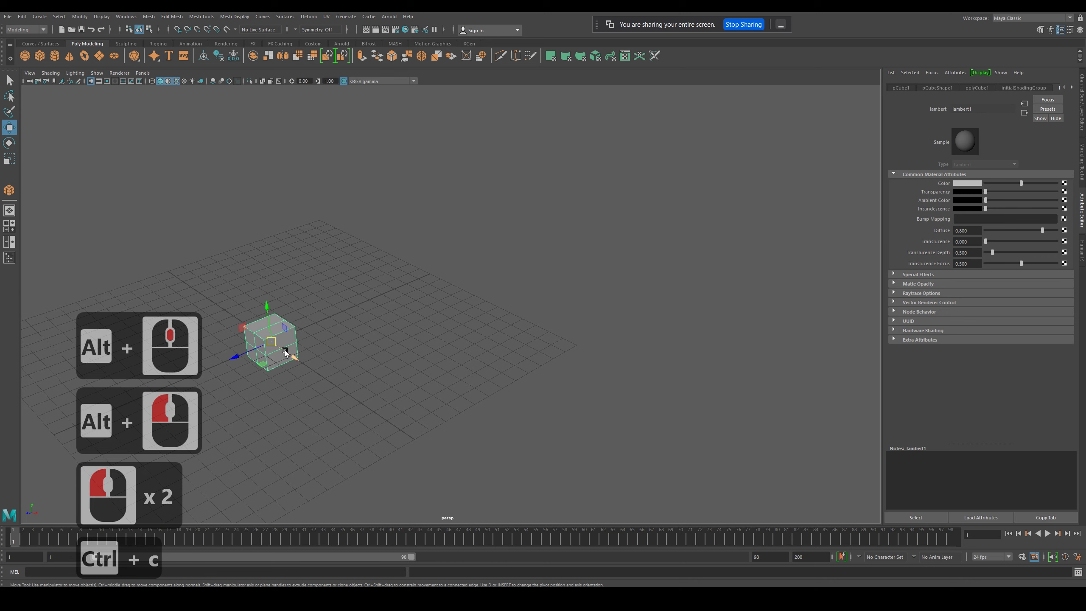
key(ctrl+v)
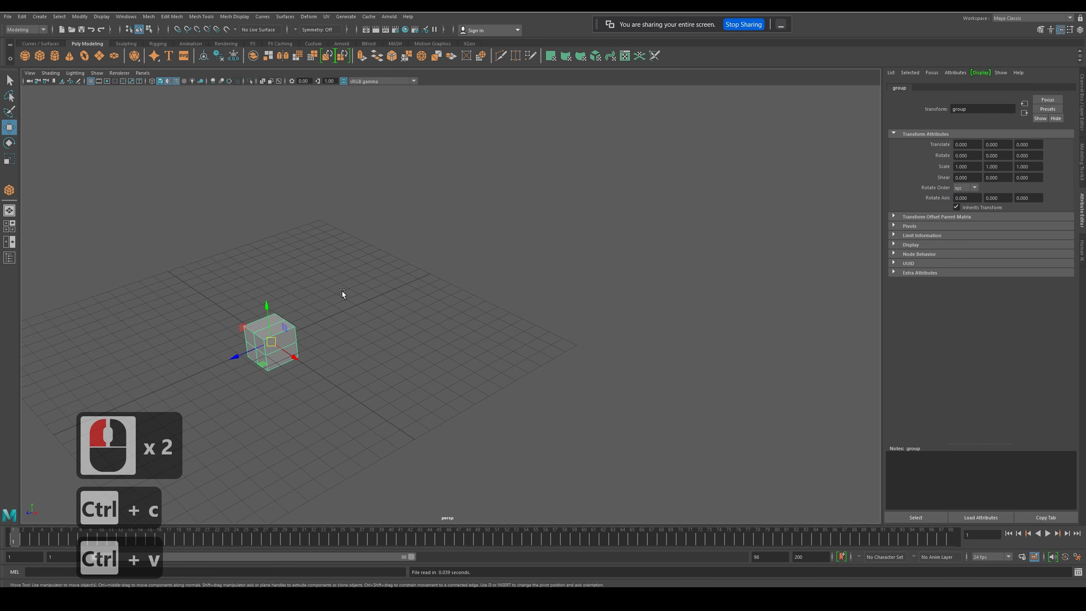
click(334, 335)
click(275, 317)
drag(276, 317, 269, 268)
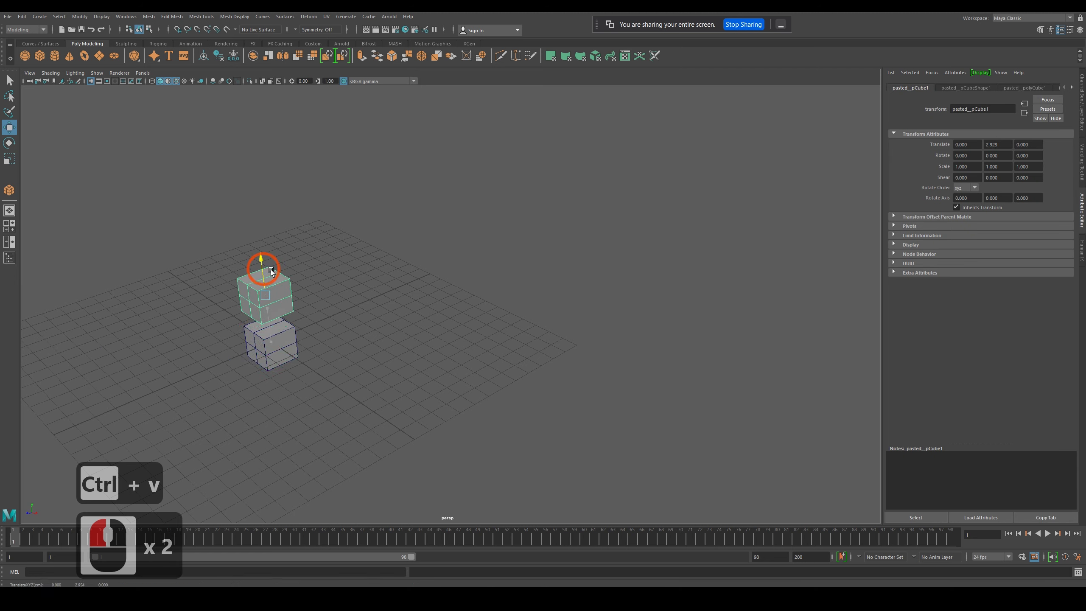
Delete the pasted cube above the original
click(301, 344)
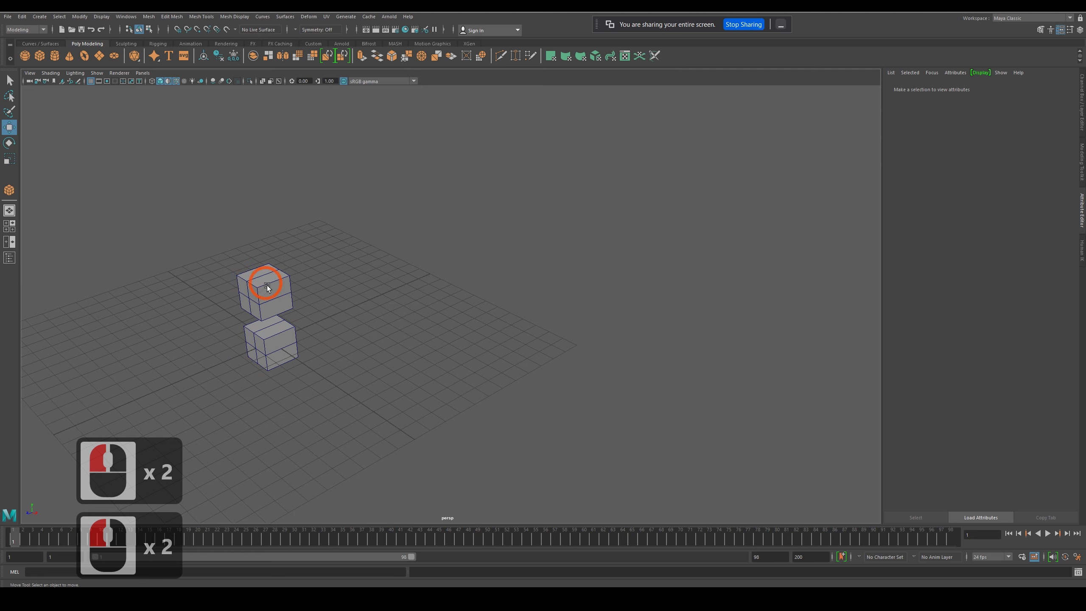
click(280, 307)
key(Delete)
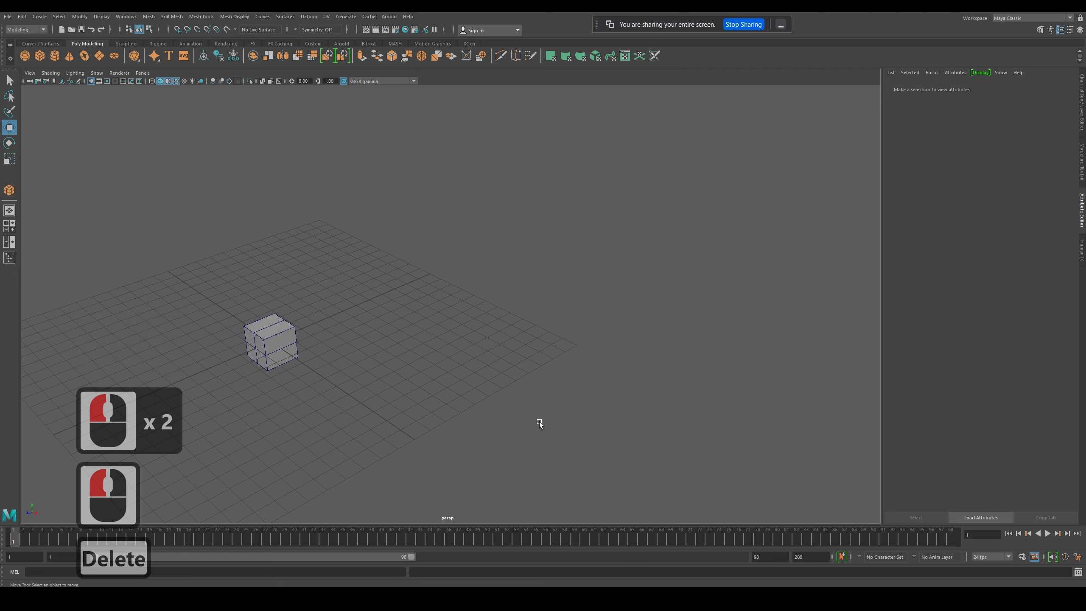
Duplicate the remaining cube and move the duplicate straight up so it sits just above the original
key(ctrl+d)
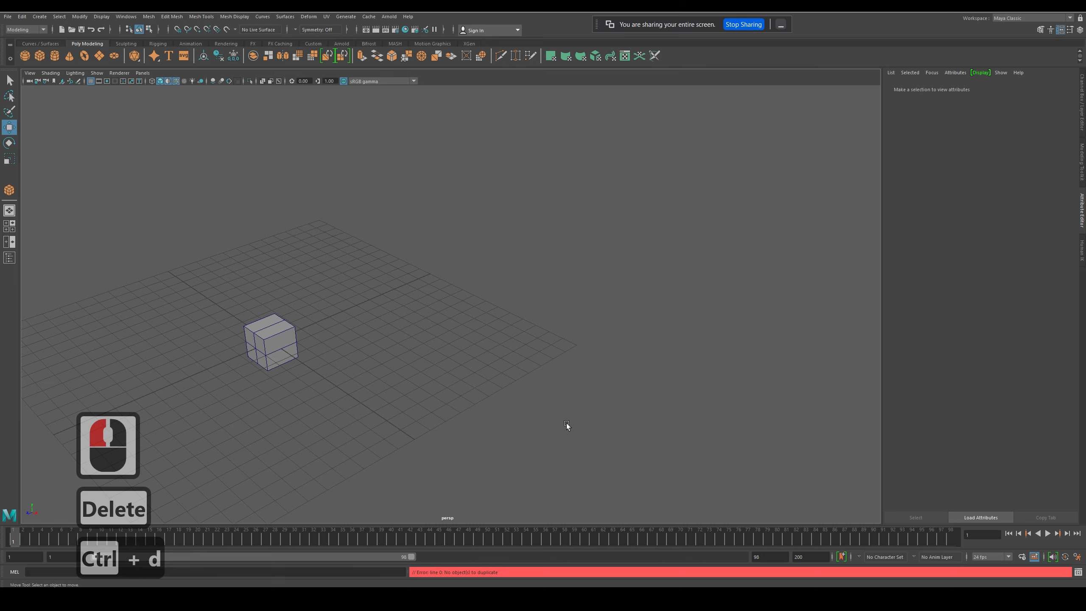
click(304, 345)
key(ctrl+d)
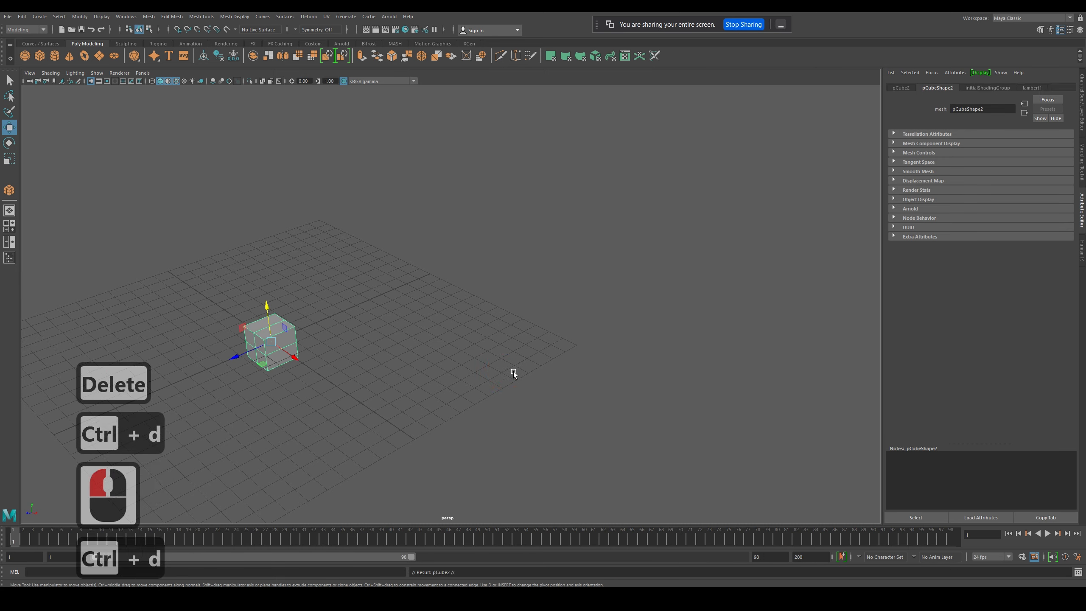
drag(269, 333, 262, 275)
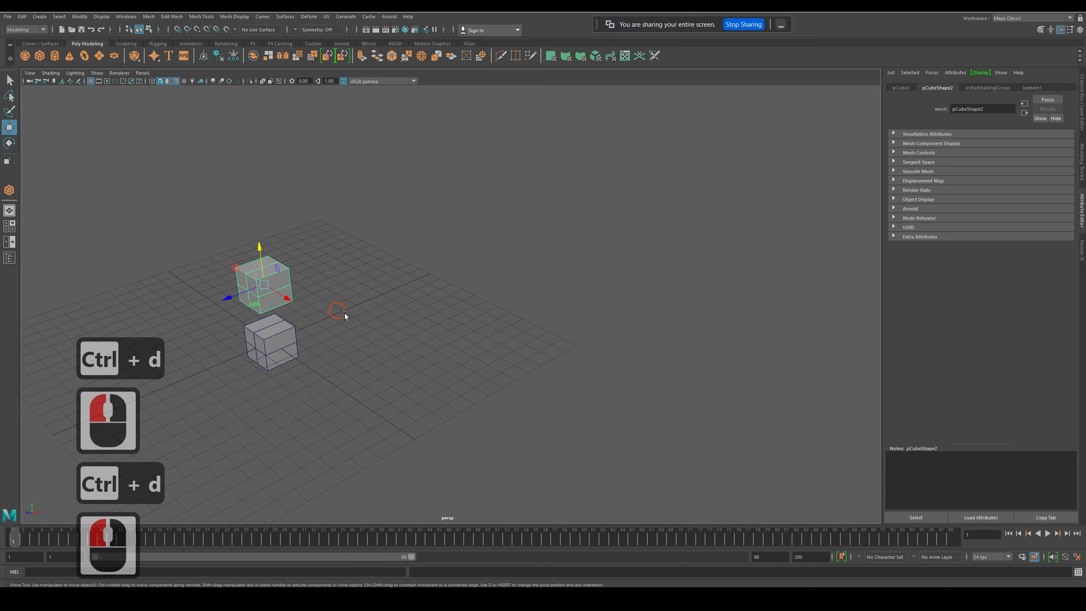
click(423, 426)
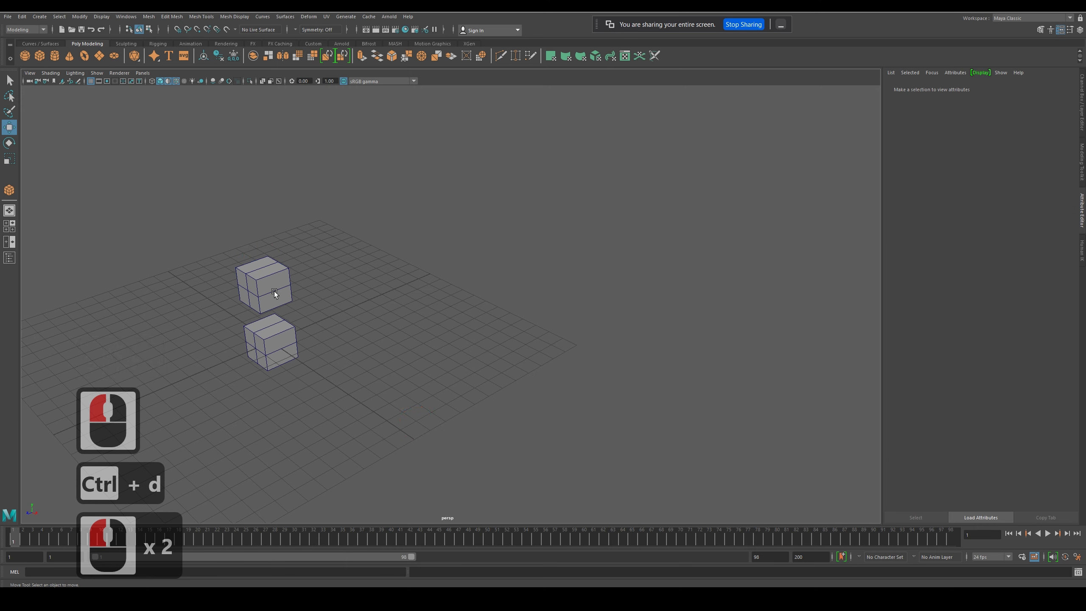
Duplicate the upper cube and move this copy up to make a stack of three cubes
click(292, 303)
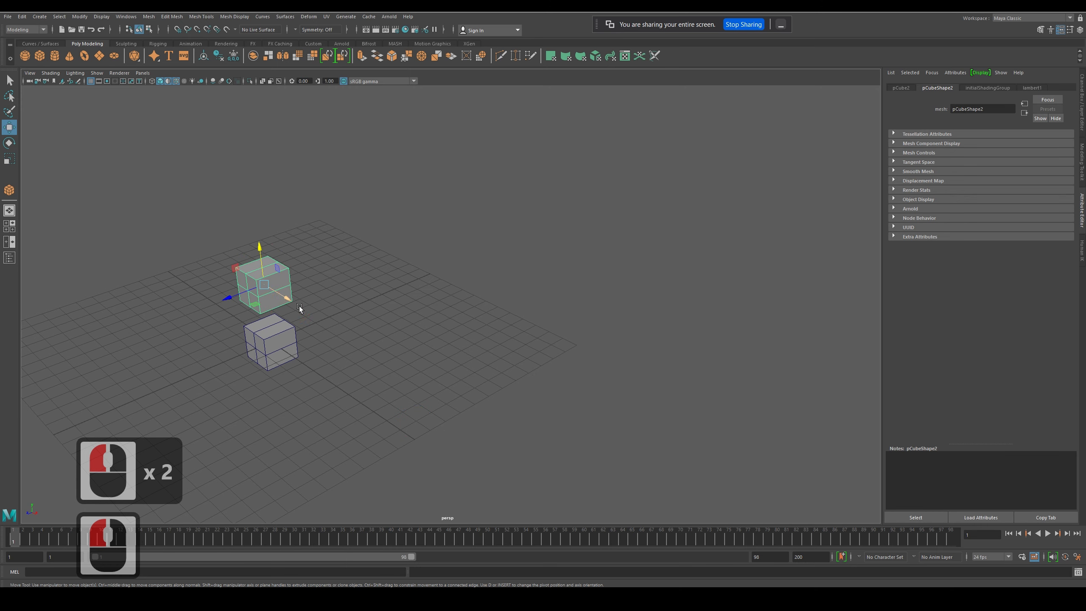
key(ctrl+d)
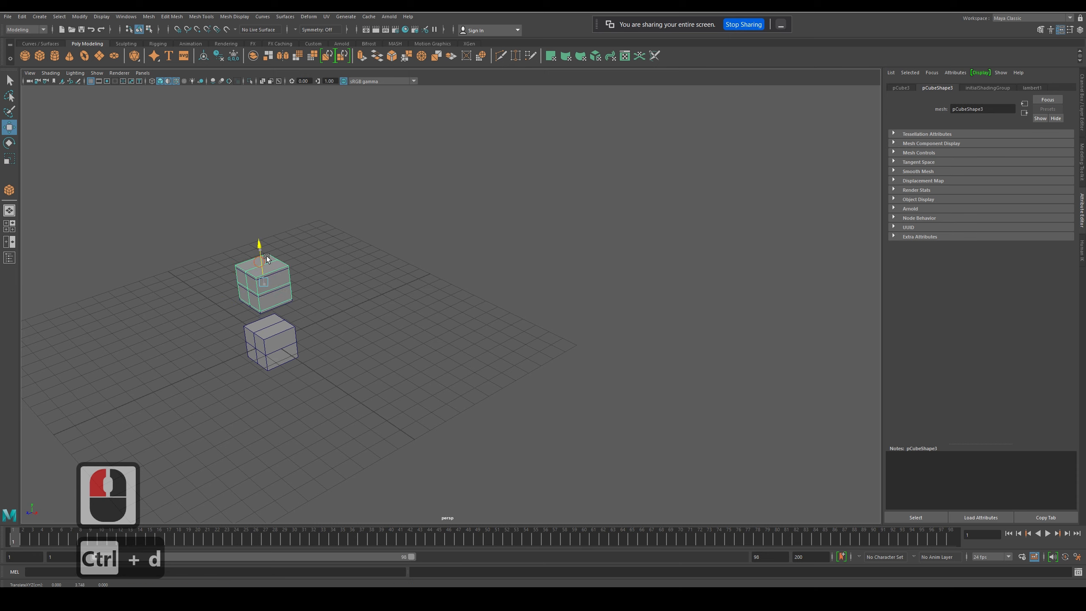
drag(267, 266, 266, 213)
click(306, 245)
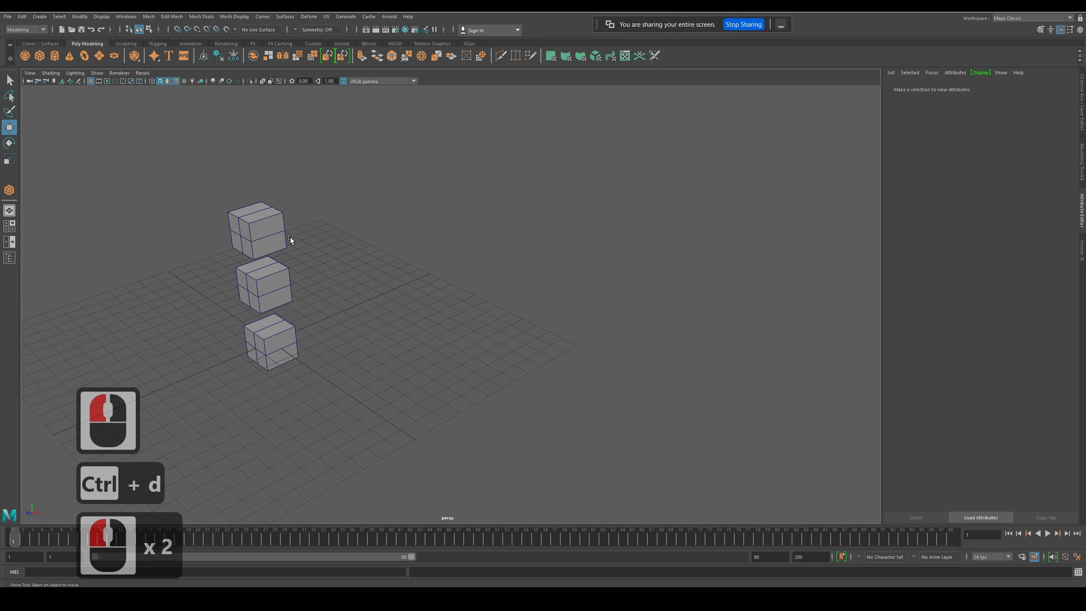
Delete the two upper duplicates and select the remaining cube at the origin
drag(221, 180, 272, 306)
key(Delete)
click(266, 339)
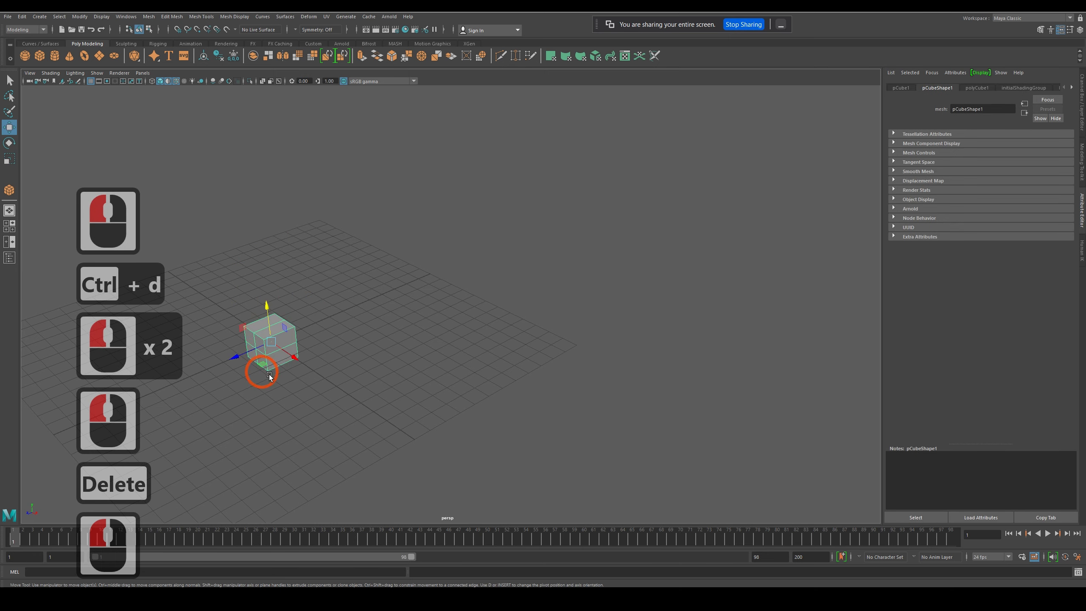
Open the Duplicate Special options for the cube and set the number of copies to 5
click(21, 16)
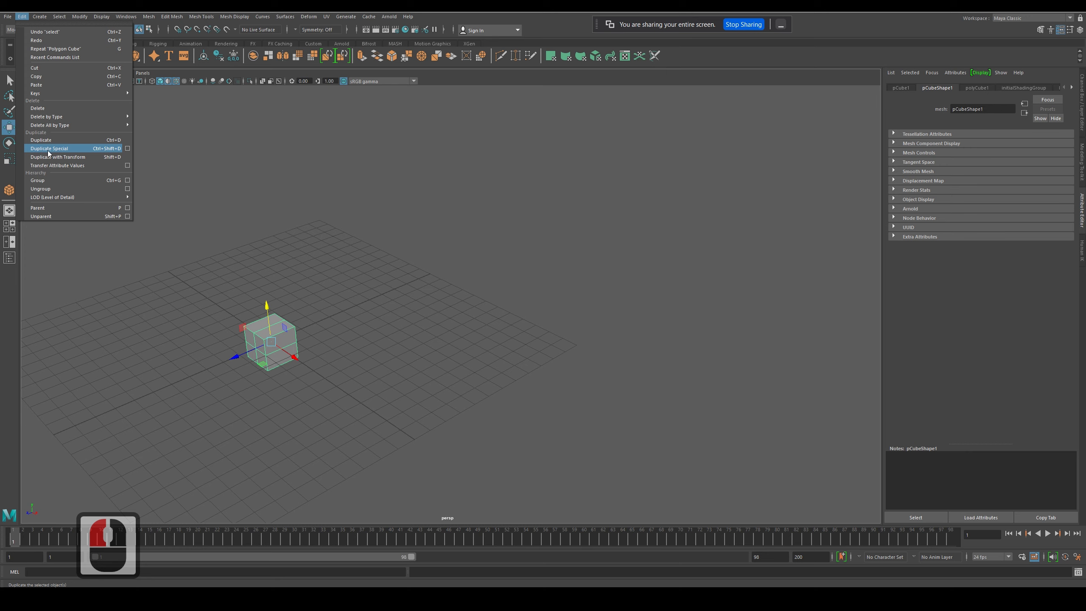
click(127, 149)
drag(407, 219, 557, 189)
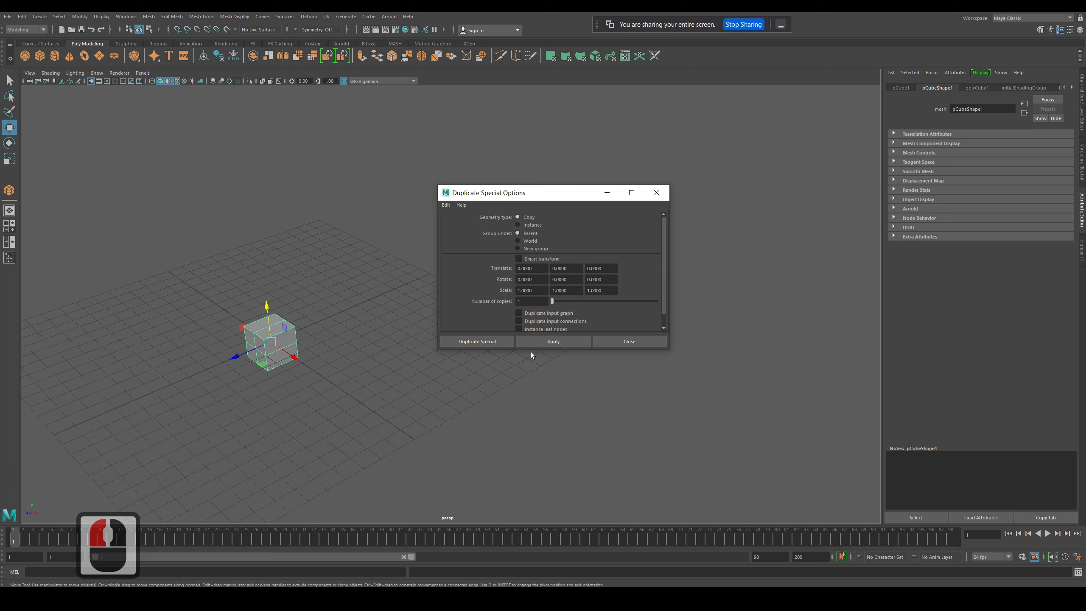
drag(529, 349, 533, 455)
drag(527, 301, 412, 286)
text(5)
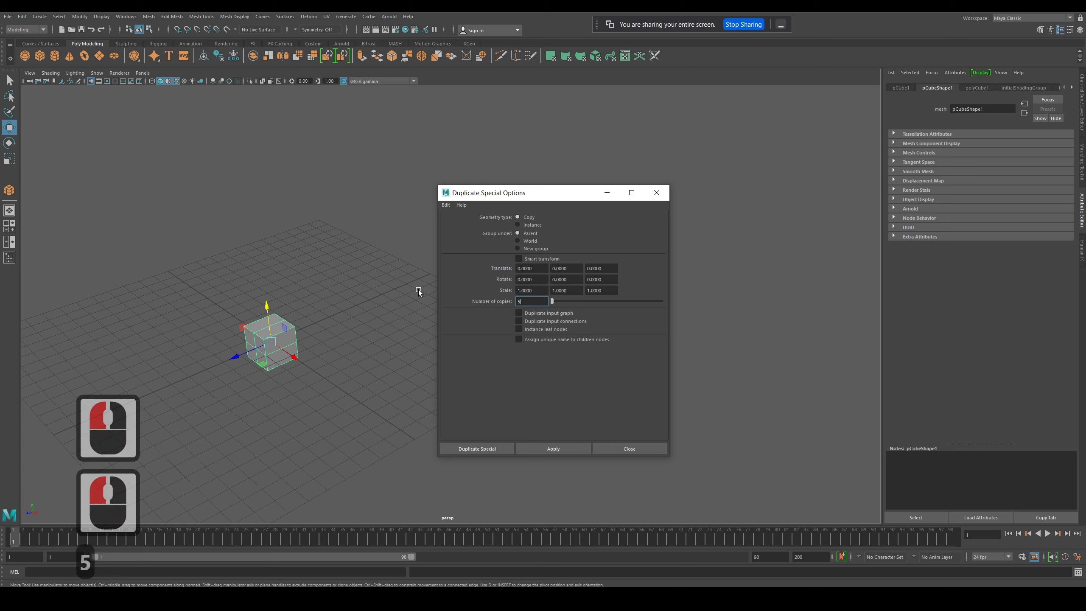
Set the X translation to 2 and the geometry type to Instance, and create the row of duplicates
click(519, 270)
key(Delete)
text(2)
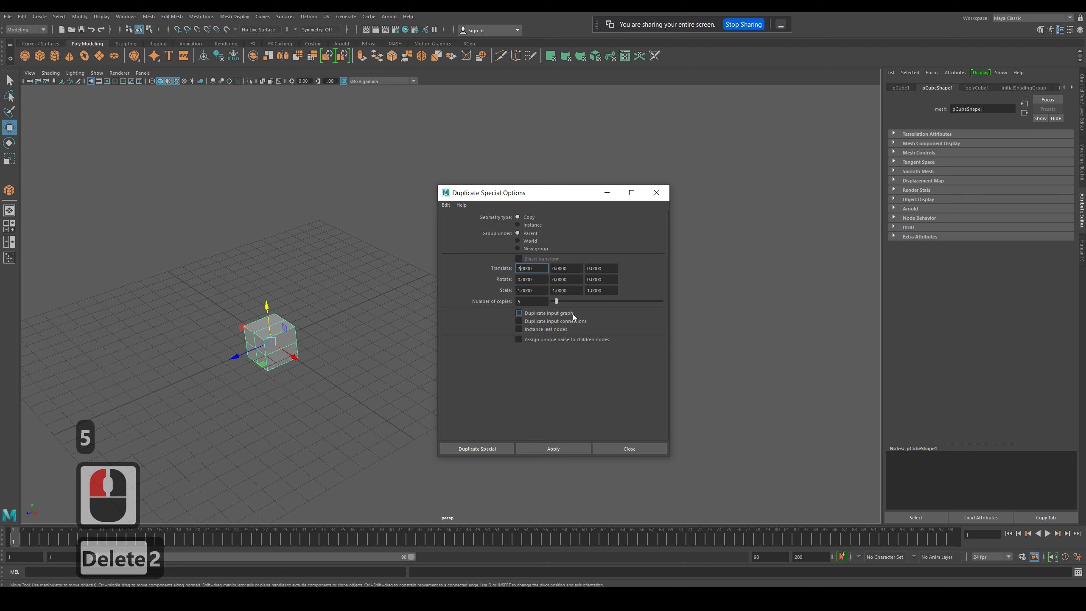
click(530, 224)
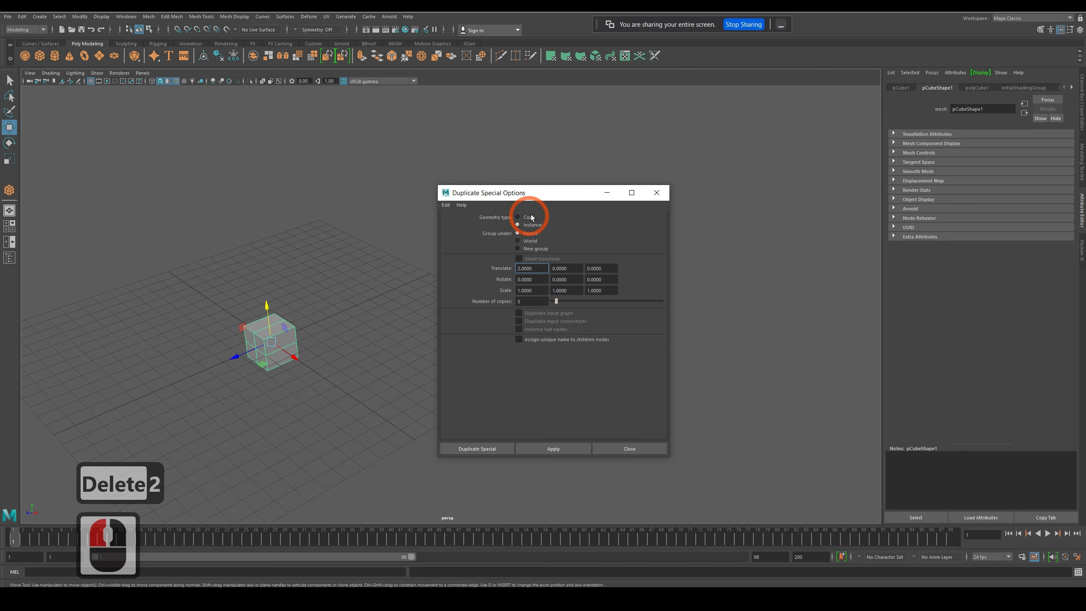
click(489, 450)
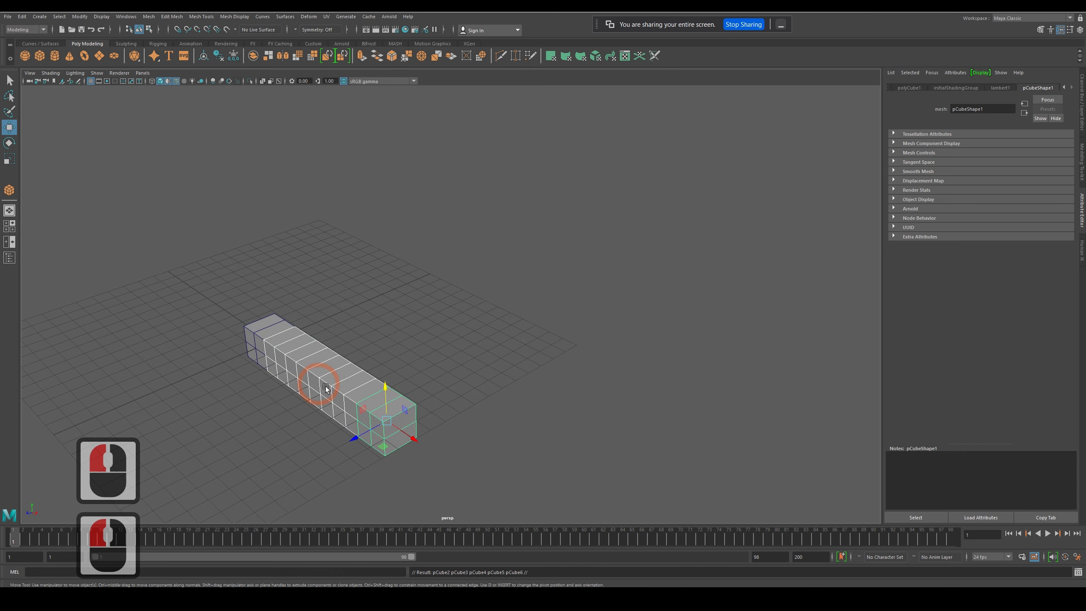
Examine the row of instances by selecting its cubes one after another
middle_drag(301, 432, 366, 434)
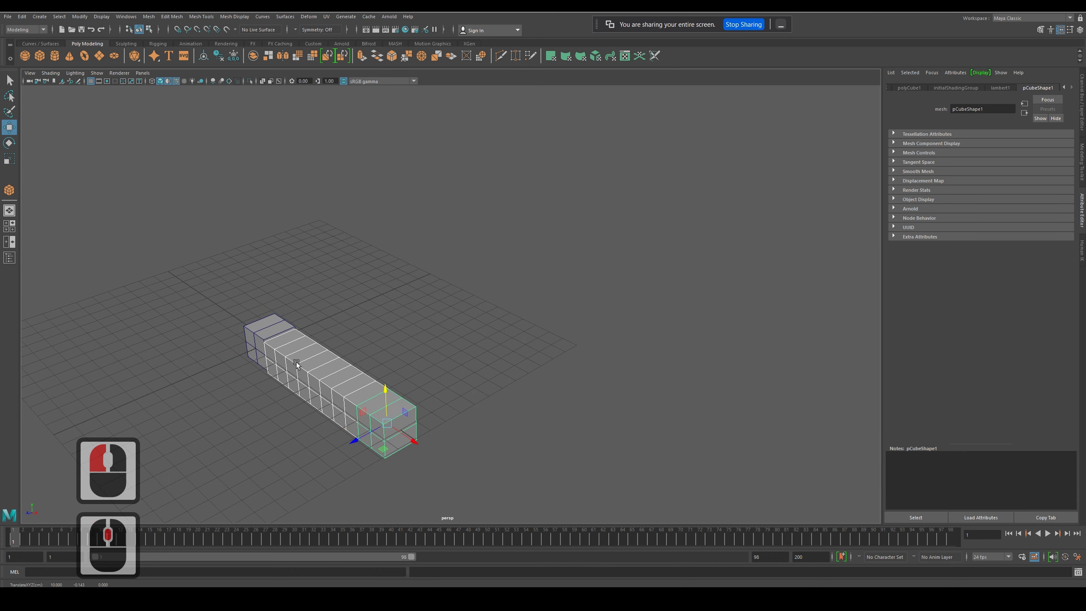
click(282, 424)
click(383, 429)
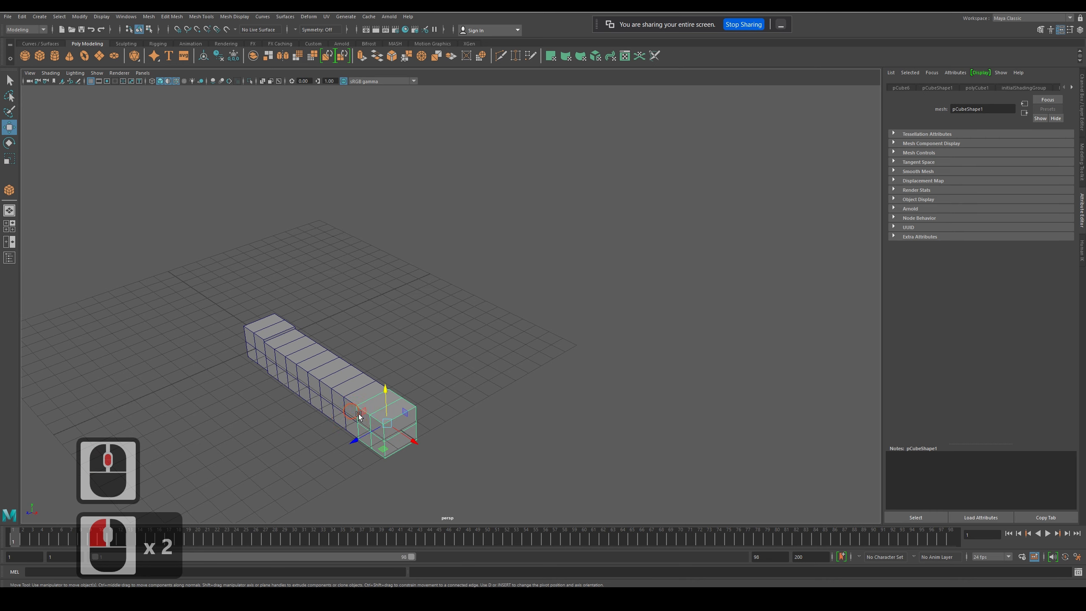
click(346, 406)
click(321, 389)
click(298, 372)
click(287, 363)
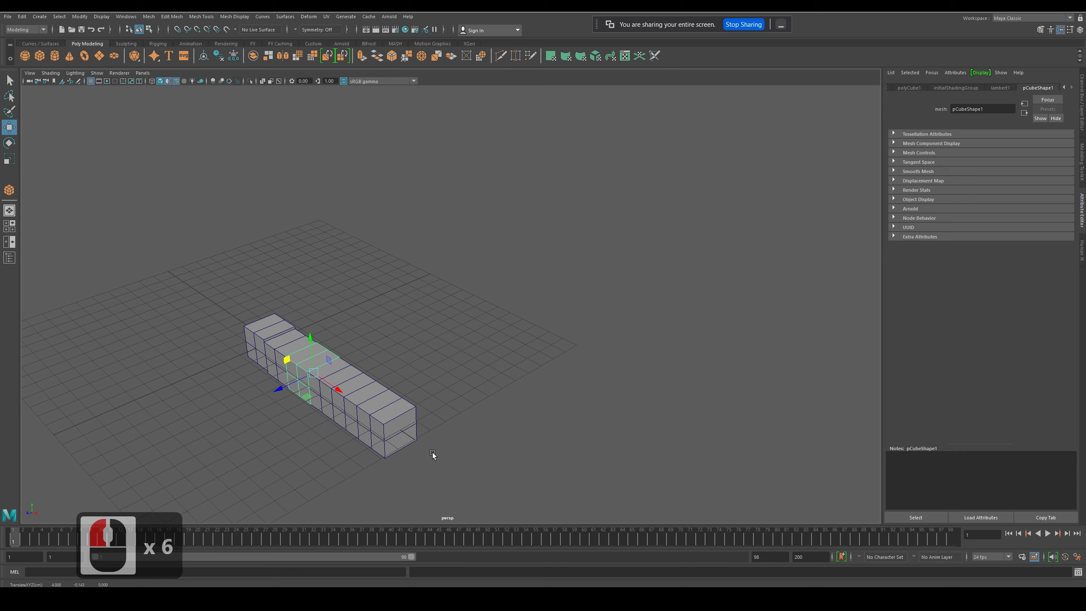
Move the original cube away from the row of instances along the X axis
click(392, 312)
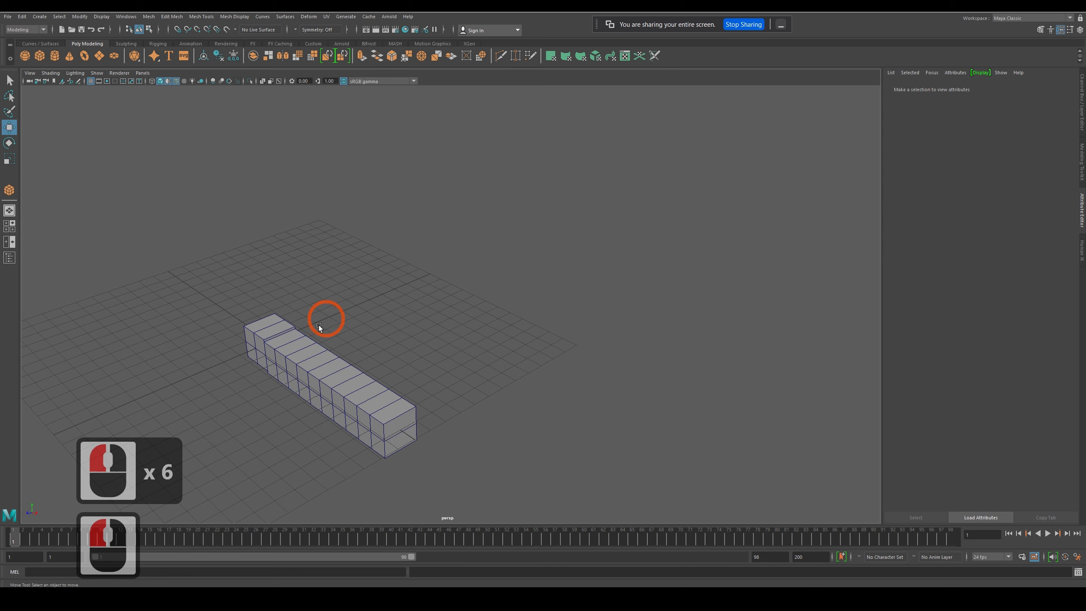
click(260, 335)
drag(294, 354, 265, 335)
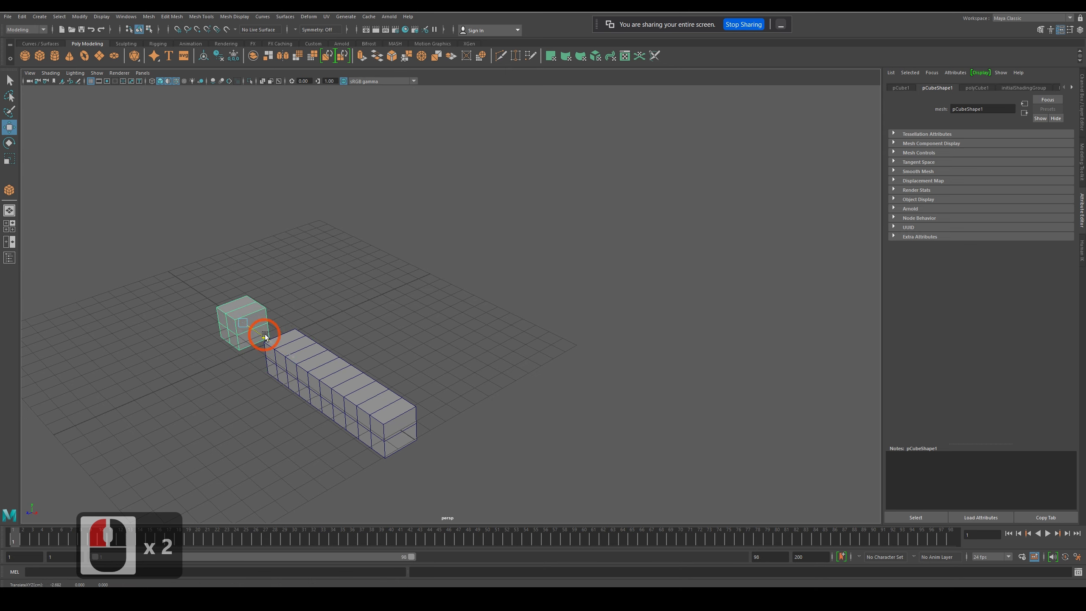
Try scaling the original cube up uniformly to about 1.33, and undo the scaling
click(9, 159)
drag(251, 326, 250, 311)
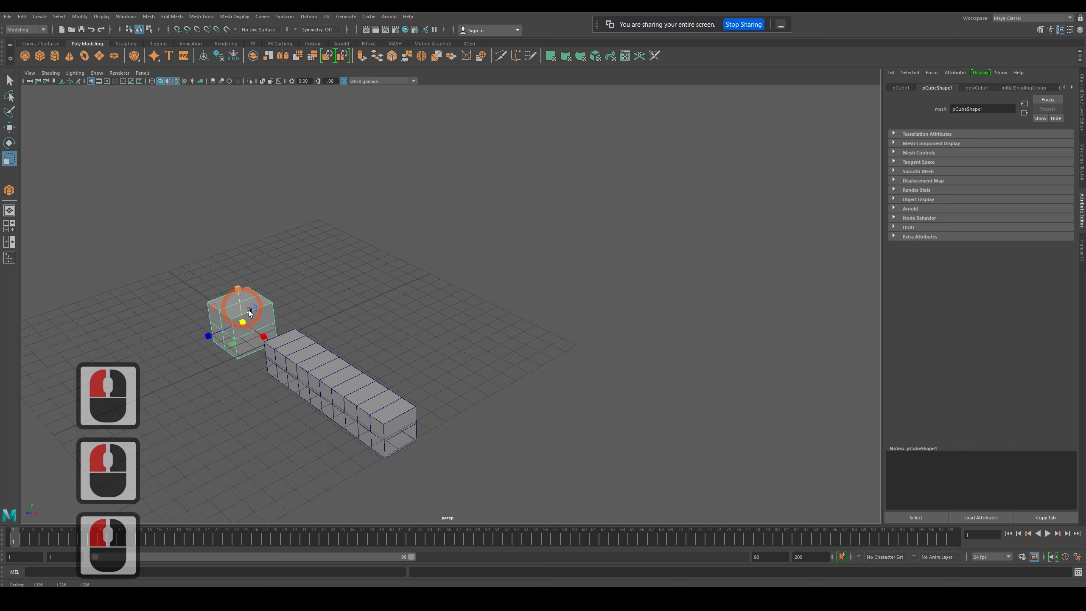
key(ctrl+z)
click(9, 127)
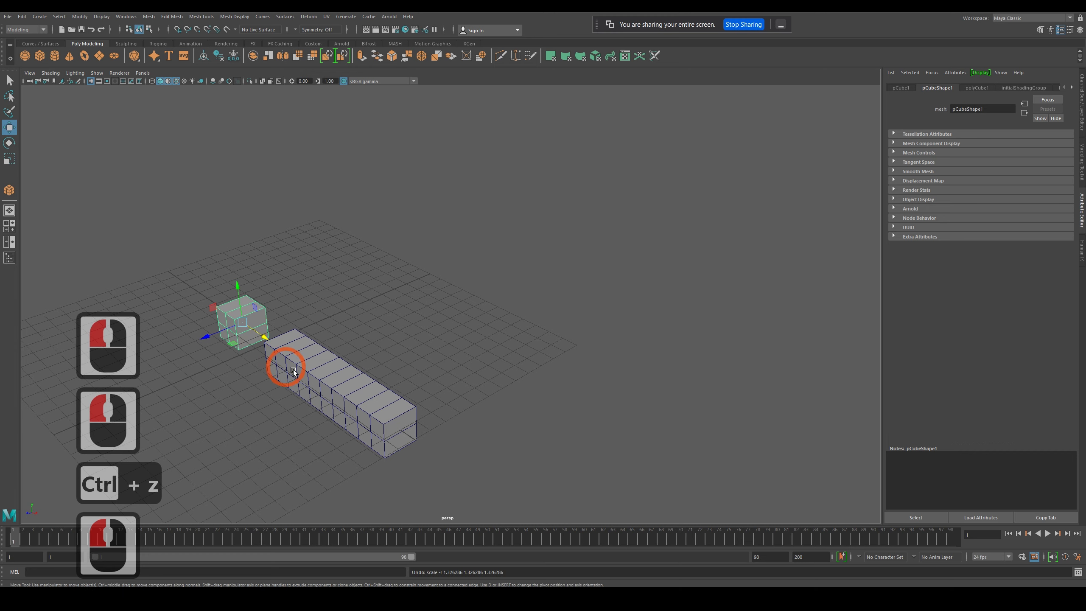
Switch the original cube to vertex editing and pull vertices on its top edge upward
click(292, 371)
click(259, 339)
right_drag(235, 317, 214, 320)
click(214, 298)
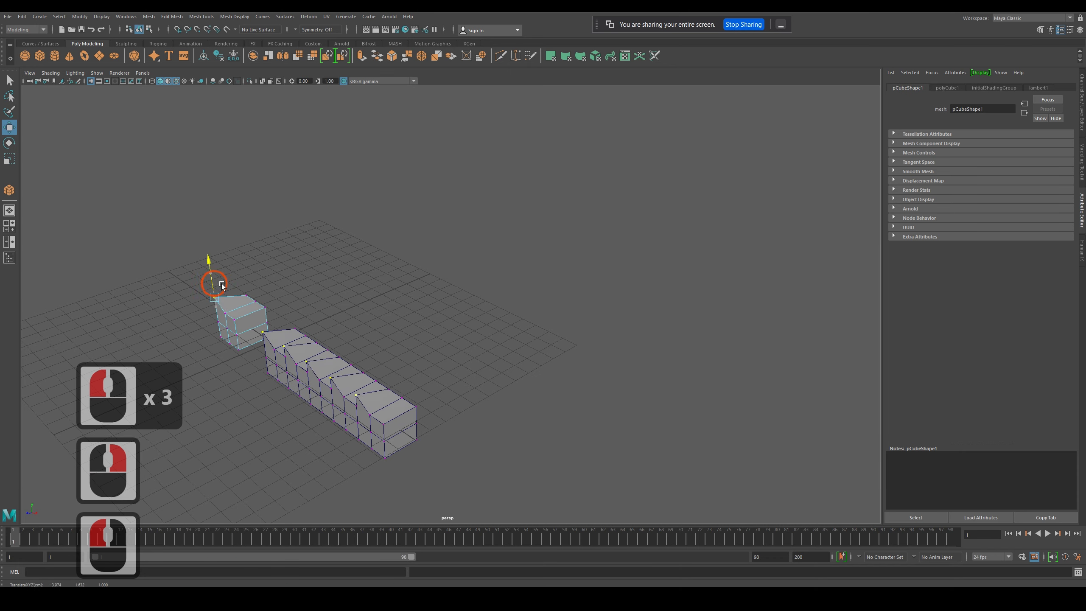
drag(219, 286, 255, 258)
click(256, 297)
Return to object mode and delete the original cube and the whole row of instances
right_drag(244, 305, 271, 294)
key(Delete)
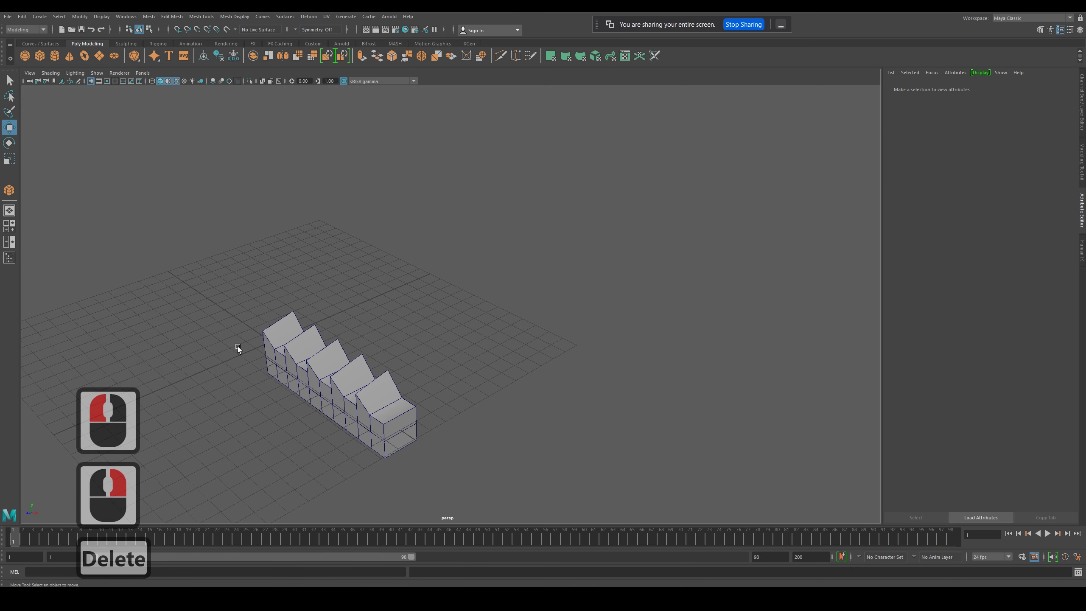
drag(268, 313, 474, 483)
key(Delete)
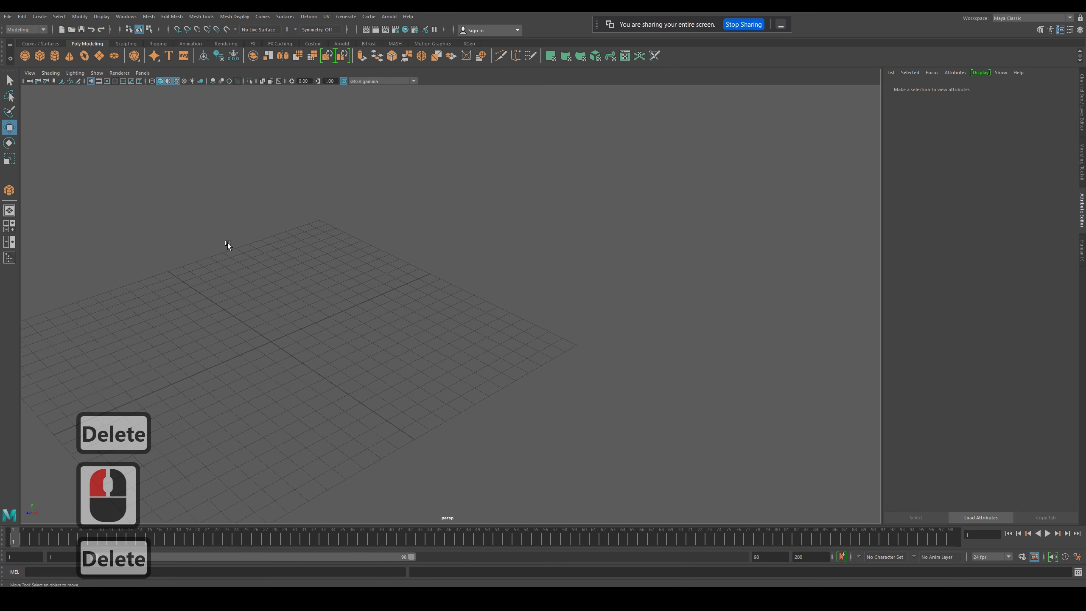
Create a new polygon cube at the centre of the grid
middle_click(308, 339)
alt+middle_drag(260, 341, 361, 340)
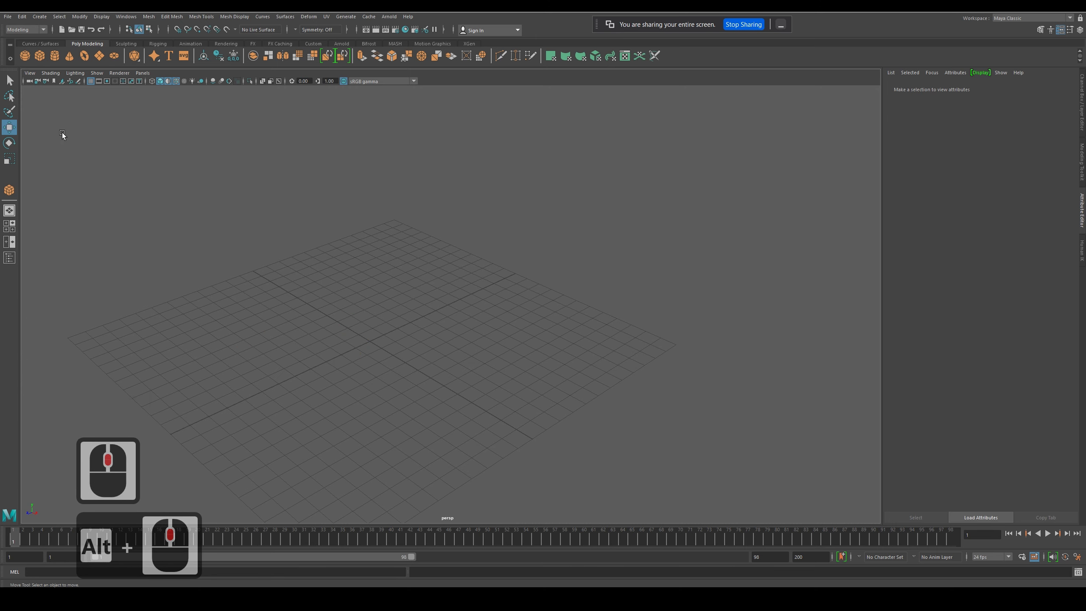
click(43, 58)
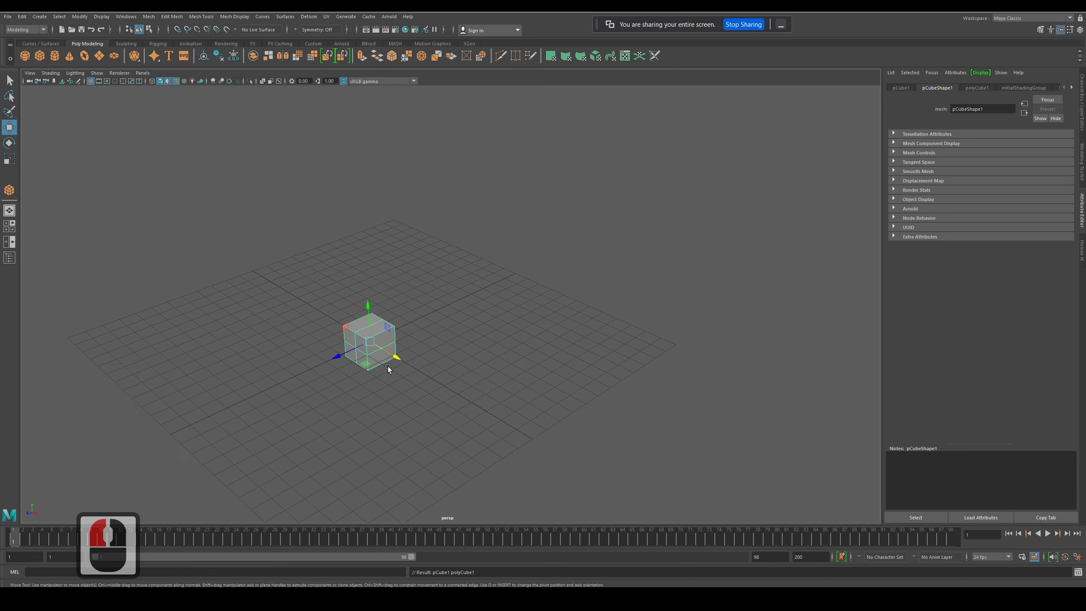
Open the Duplicate Special options for the cube and set the geometry type to Copy
click(318, 274)
click(361, 357)
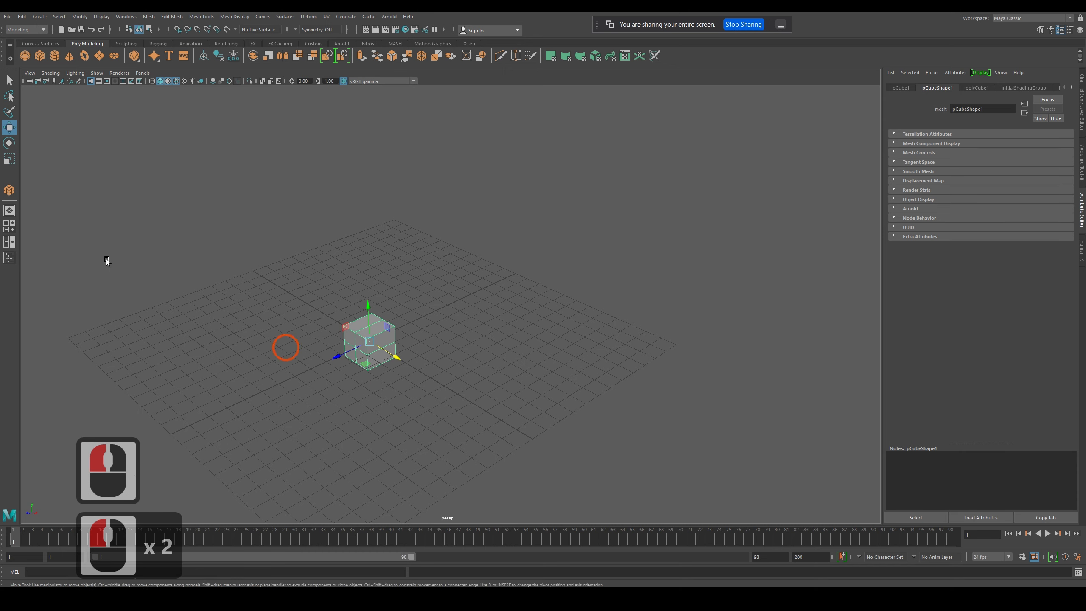
click(39, 16)
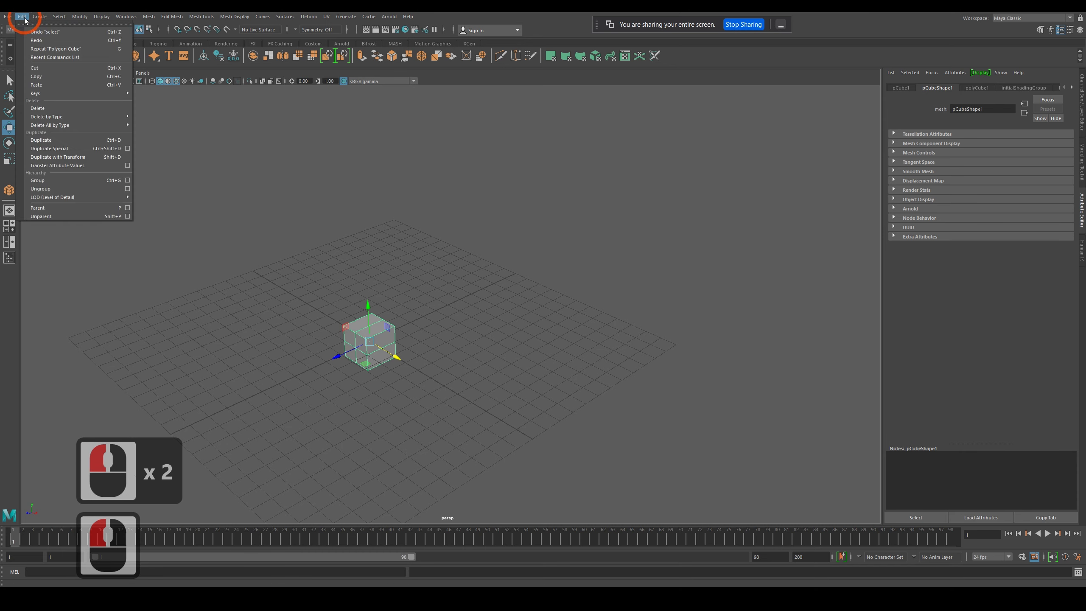
click(128, 148)
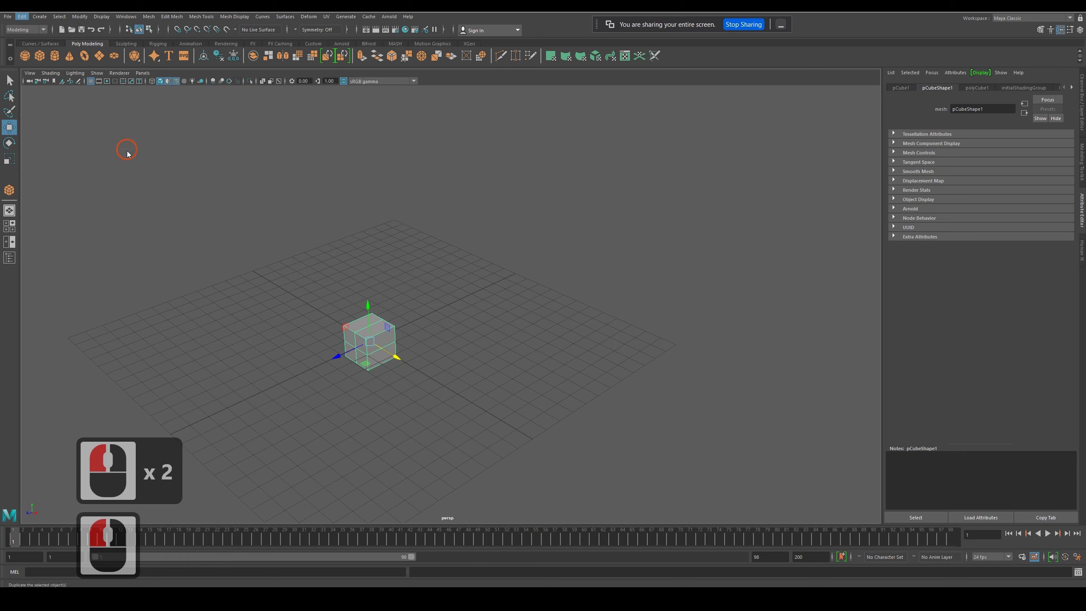
click(519, 216)
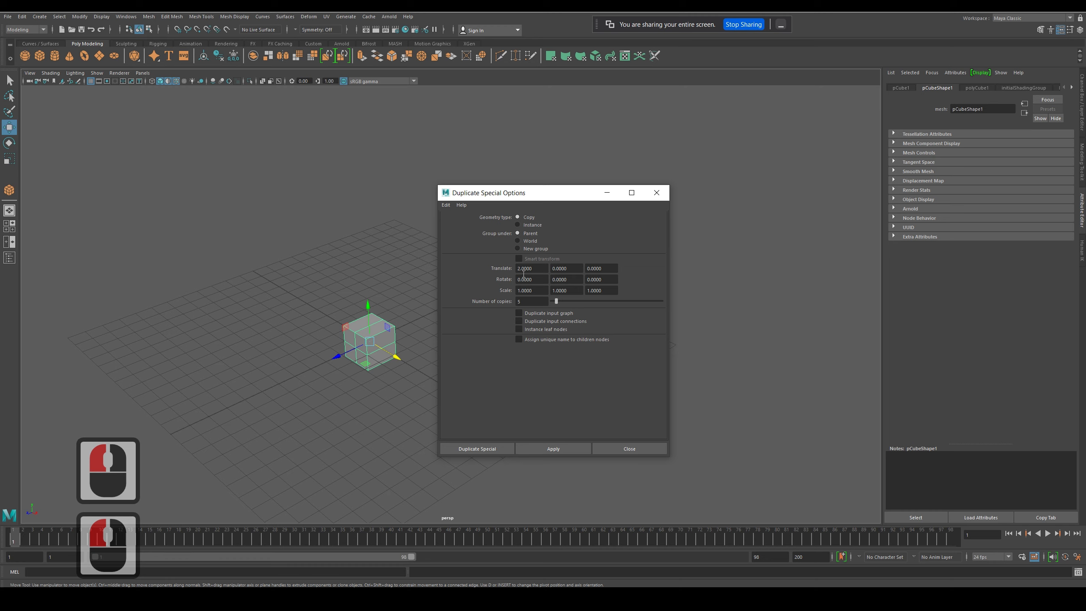
Set the X translation to 5, create a row of five copies with Duplicate Special, and select the original cube
click(520, 269)
key(Left)
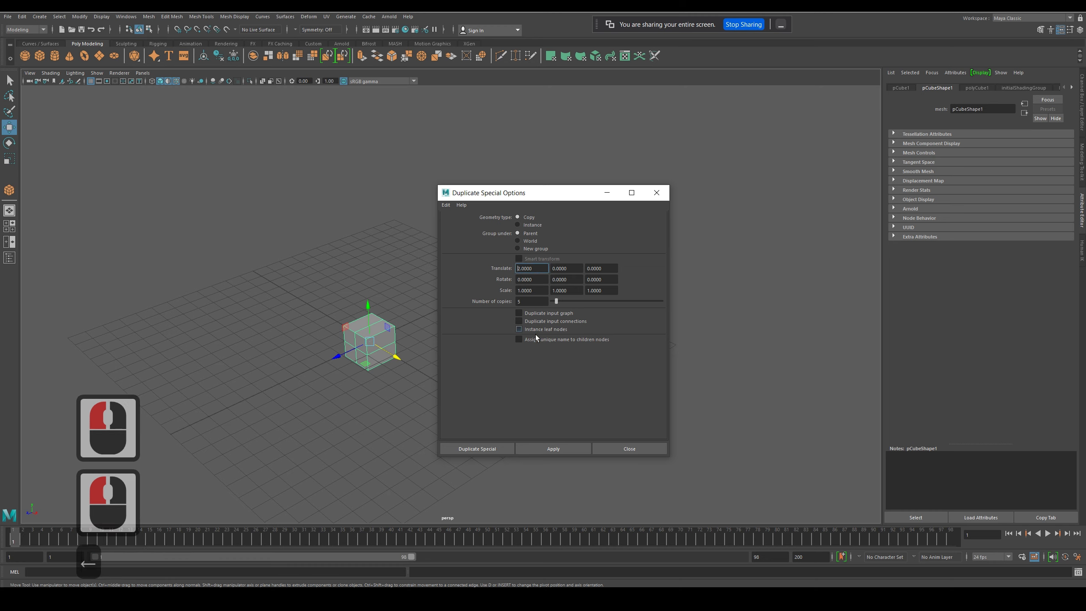
key(Delete)
text(5)
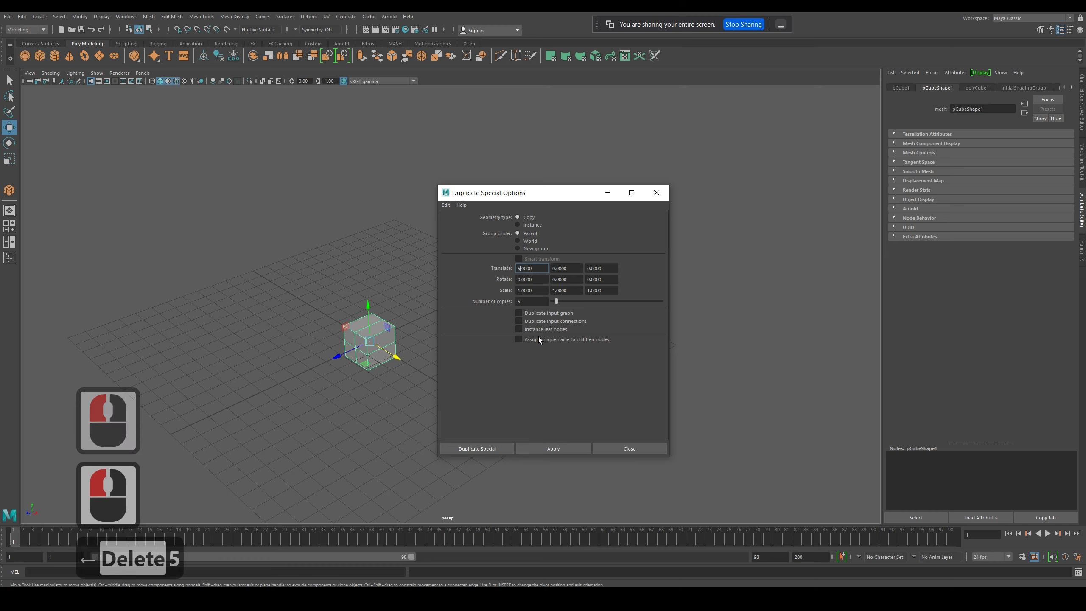
click(501, 449)
click(375, 272)
click(372, 340)
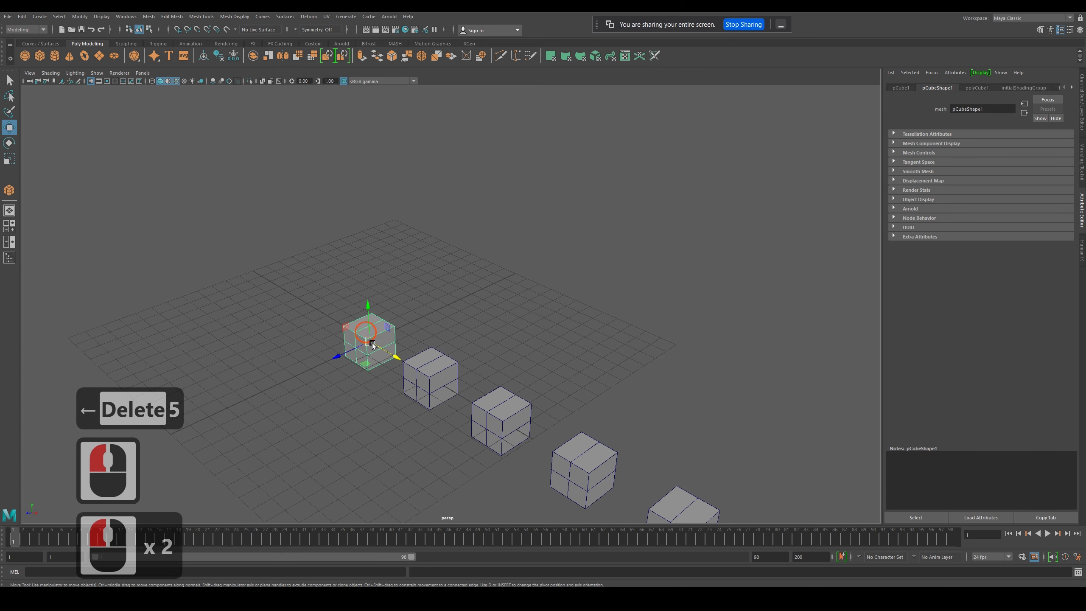
Switch the original cube to vertex editing, try pulling a top vertex upward, and undo the change
scroll(400, 373, down, 5)
scroll(401, 373, up, 2)
click(488, 392)
click(390, 330)
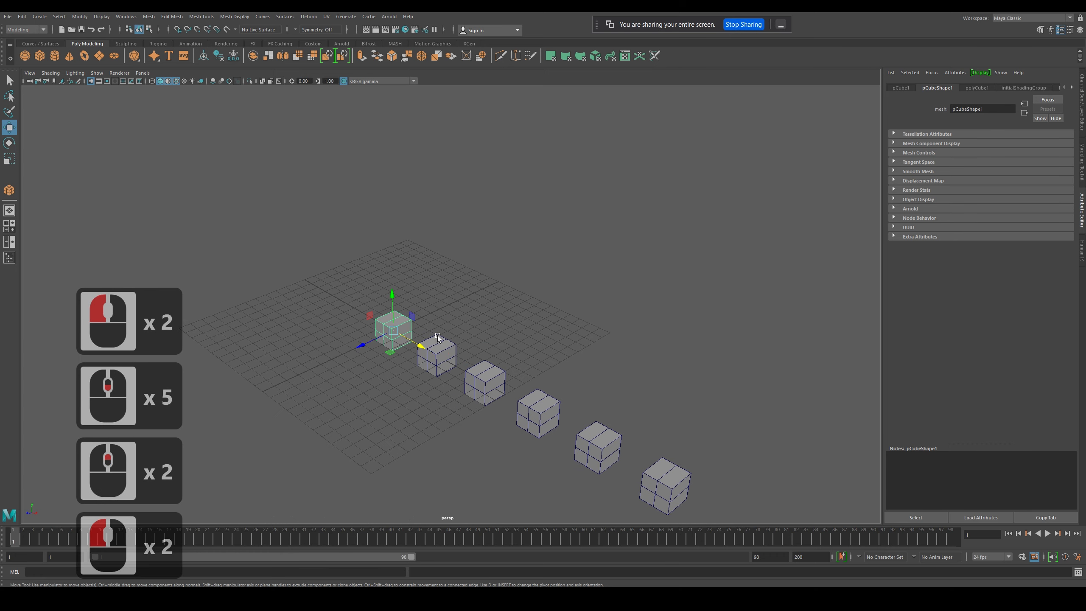
right_drag(409, 330, 370, 327)
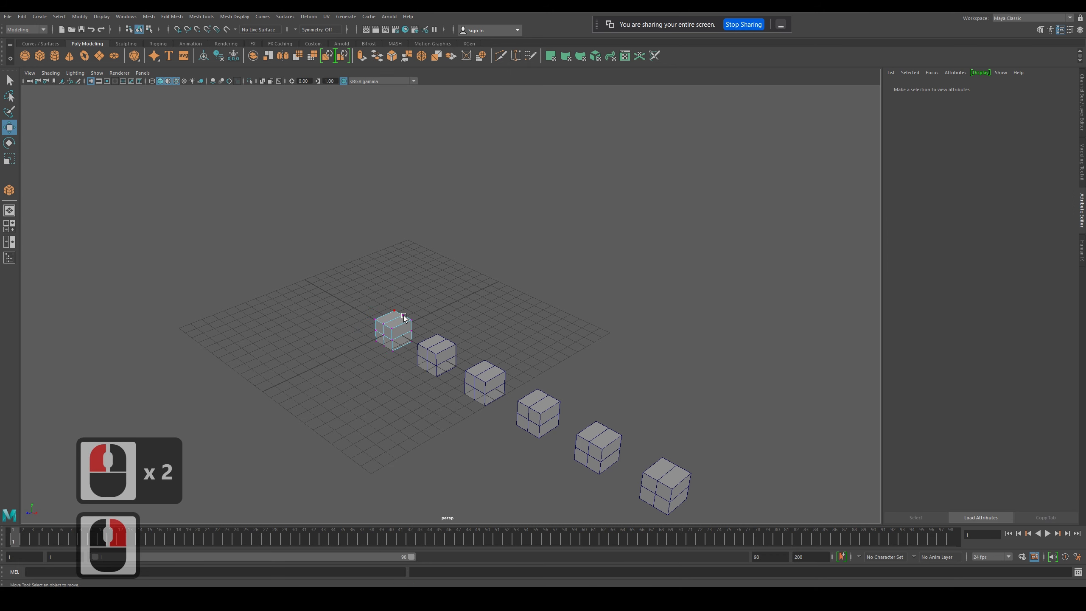
click(394, 311)
drag(394, 293, 401, 272)
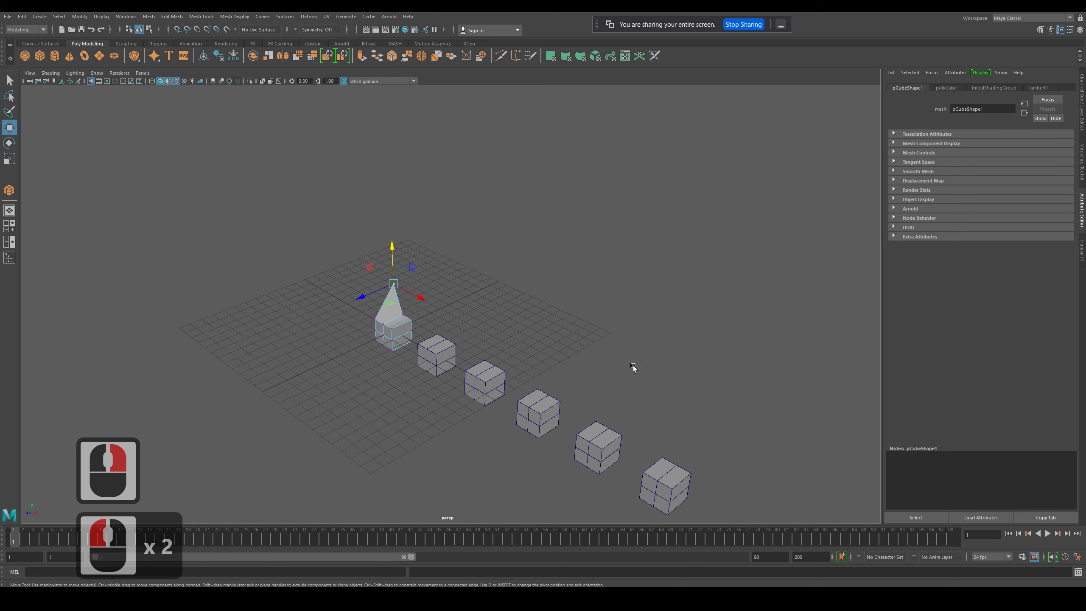
key(ctrl+z)
key(ctrl+z)
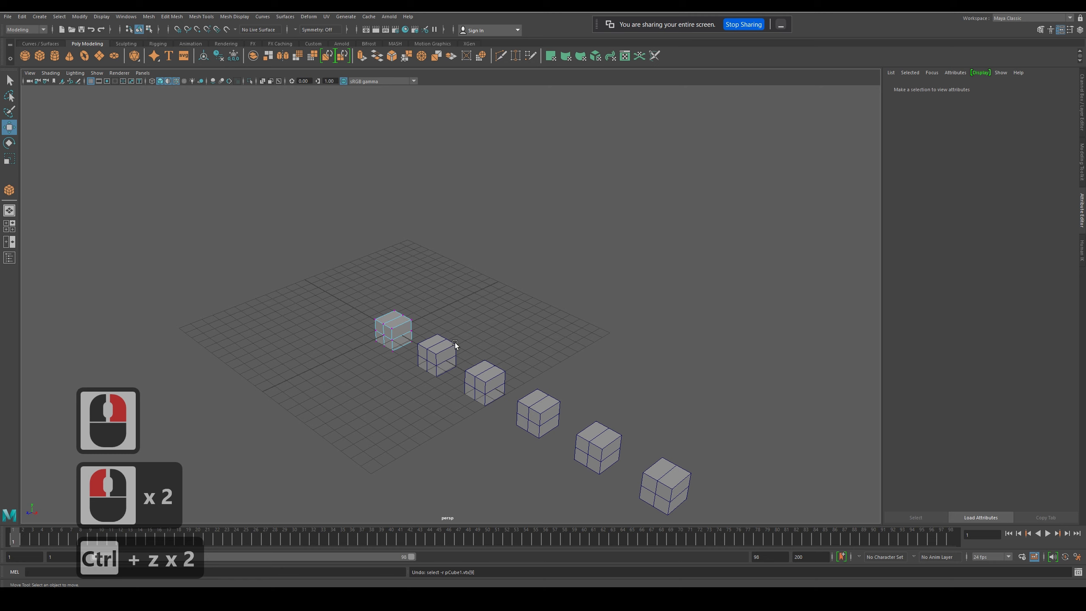
Return to object mode and delete the row of five copies, keeping the original cube
right_drag(432, 338, 467, 325)
click(469, 304)
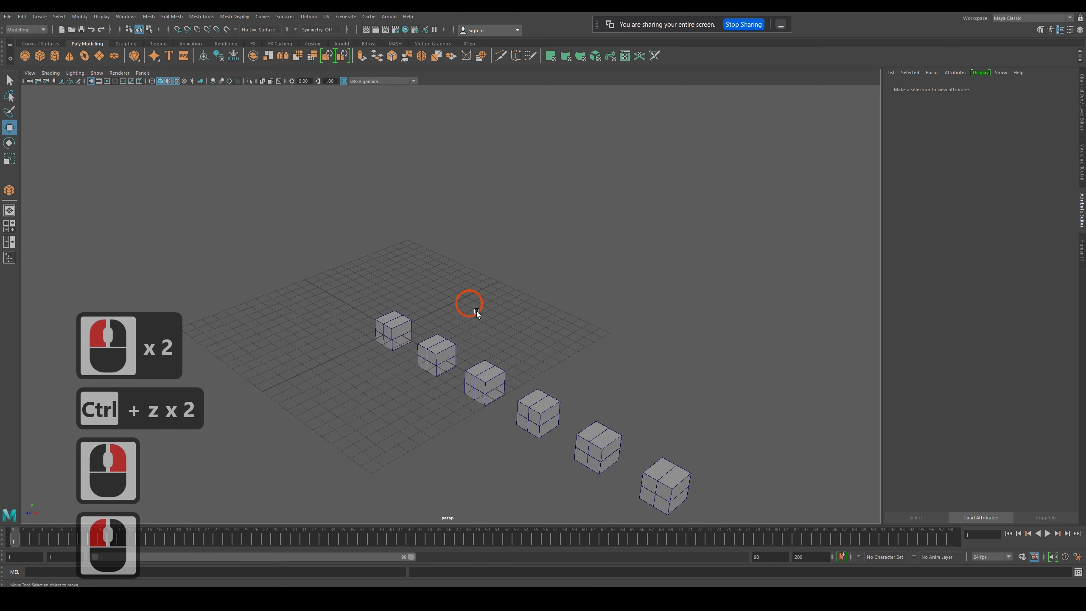
drag(443, 309, 694, 517)
key(Delete)
scroll(445, 375, down, 2)
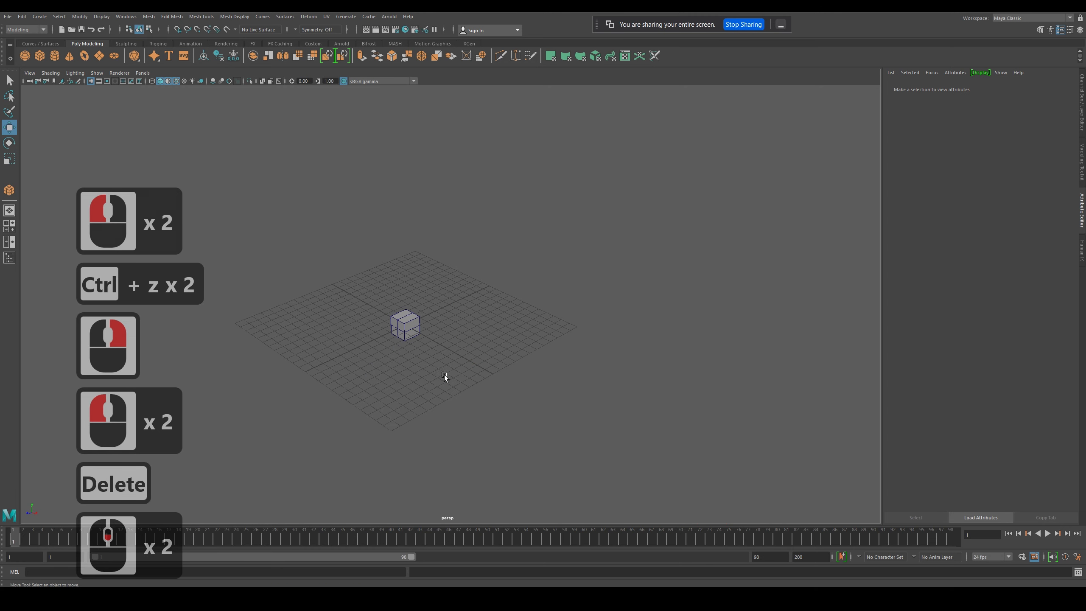
scroll(390, 352, up, 3)
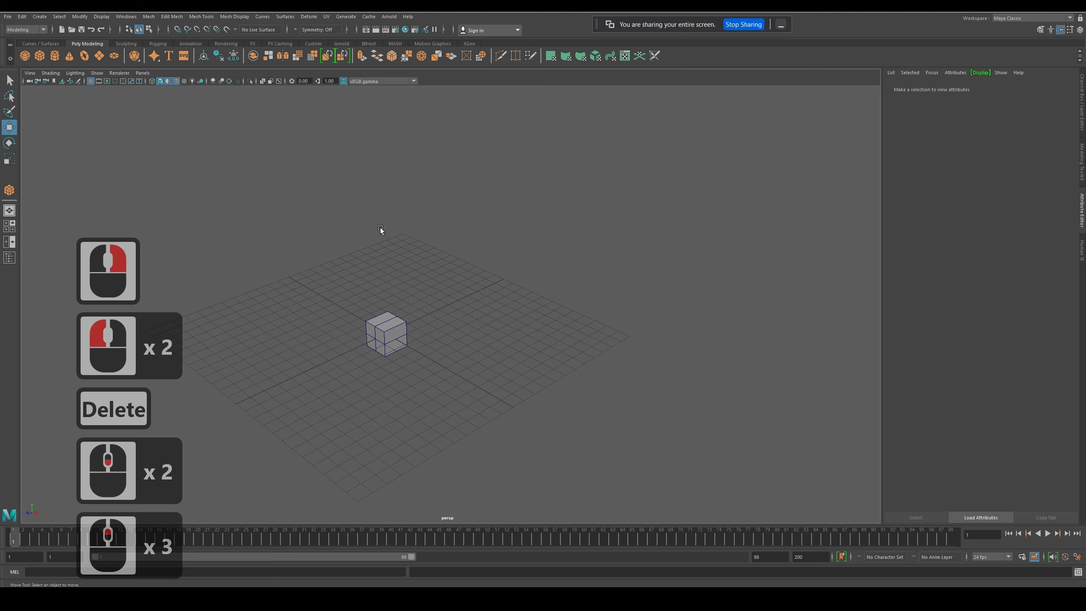
Duplicate the cube twice, moving each duplicate upward to form a vertical stack of three cubes
middle_drag(395, 298, 315, 260)
middle_drag(368, 379, 377, 330)
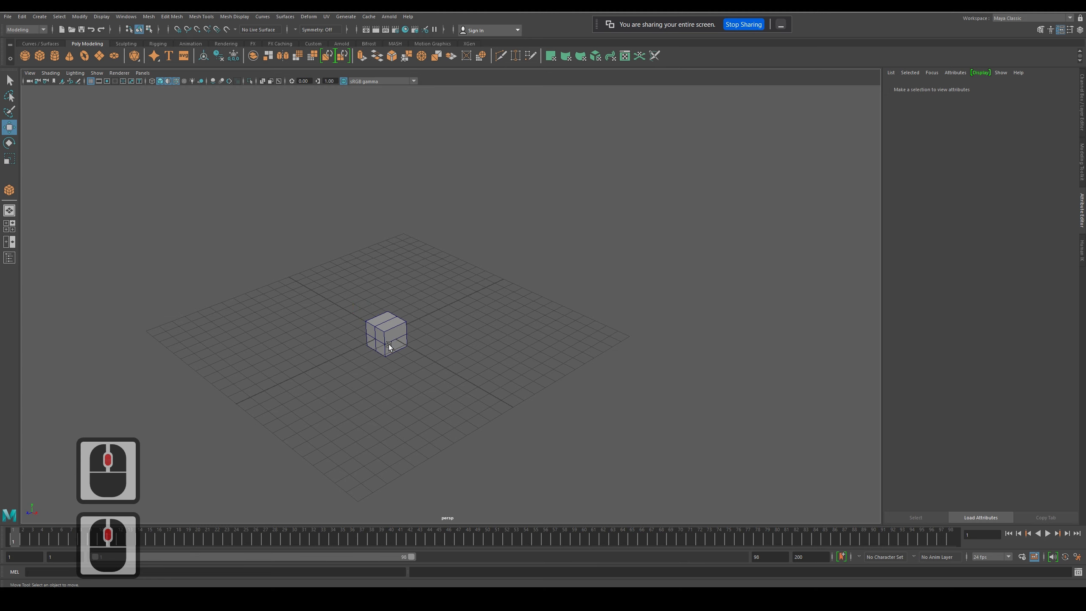
click(381, 329)
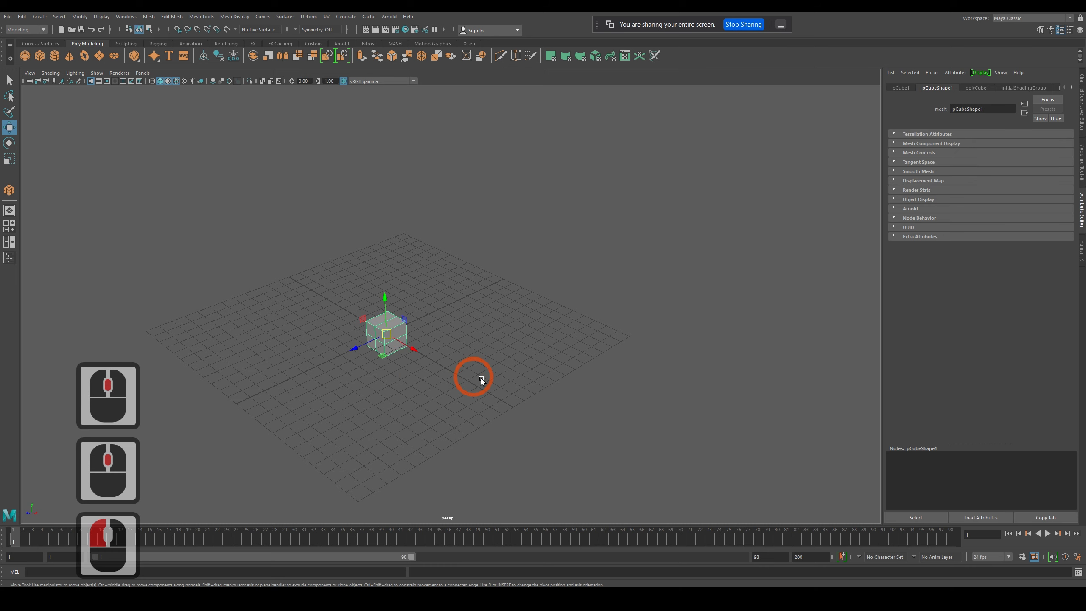
alt+middle_drag(367, 397, 398, 407)
mouse_move(398, 407)
alt+mouse_down()
mouse_move(424, 413)
mouse_move(412, 414)
alt+mouse_up()
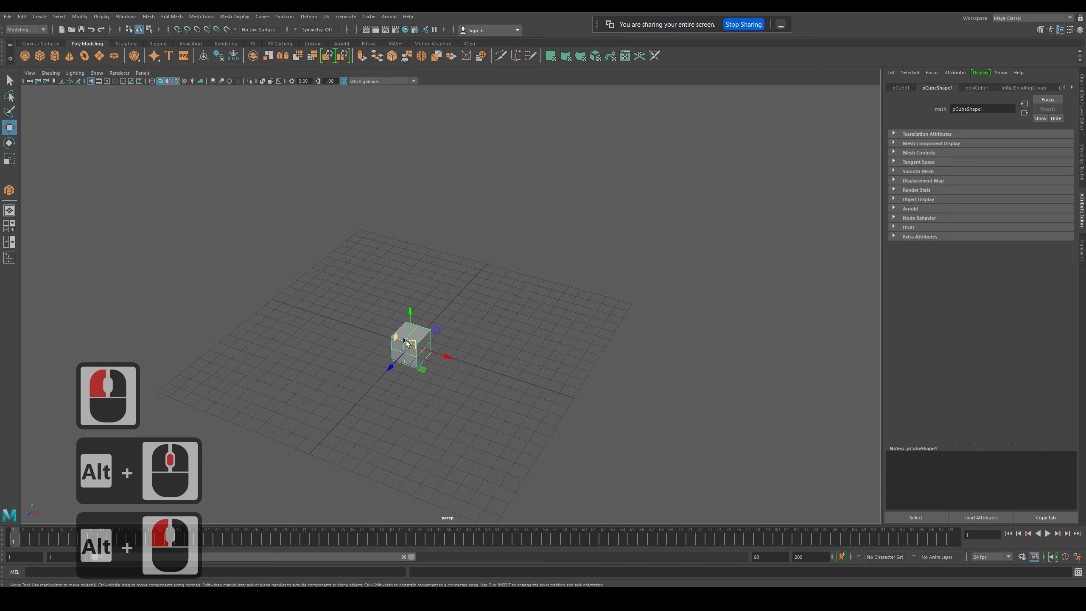
key(ctrl+d)
drag(420, 327, 463, 386)
key(ctrl+d)
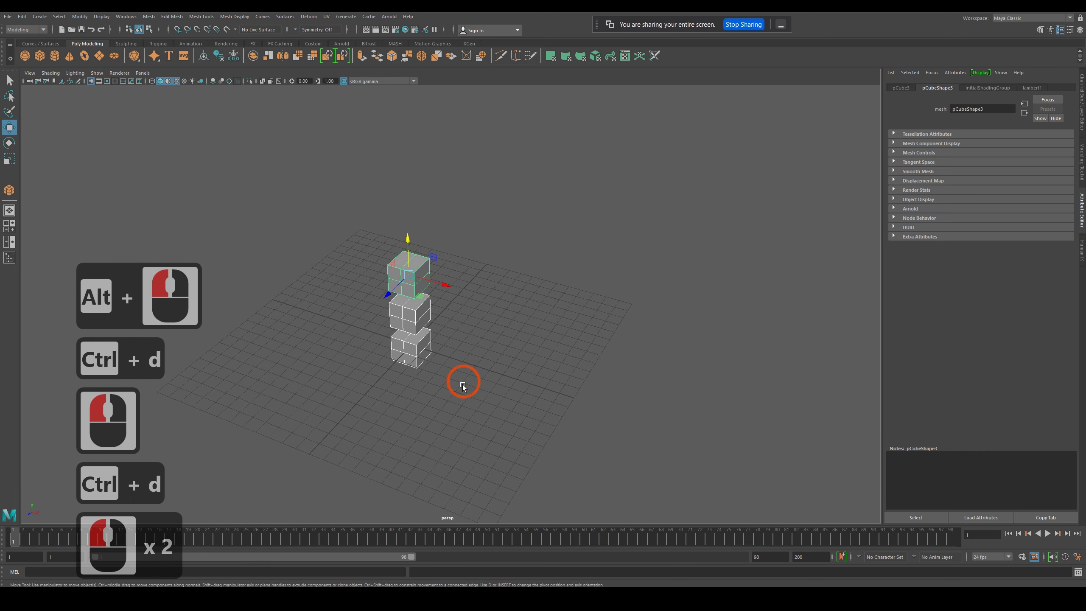
Select all three stacked cubes and clone them upward along Y to extend the column to six cubes
click(363, 240)
drag(362, 236, 443, 417)
click(363, 237)
drag(346, 209, 466, 399)
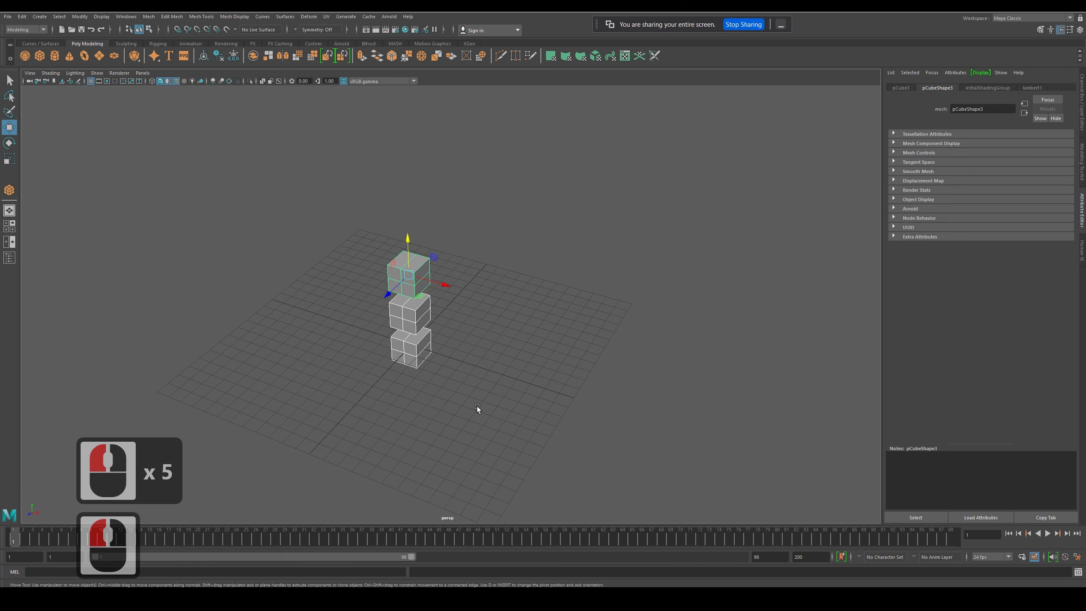
shift+drag(418, 265, 415, 134)
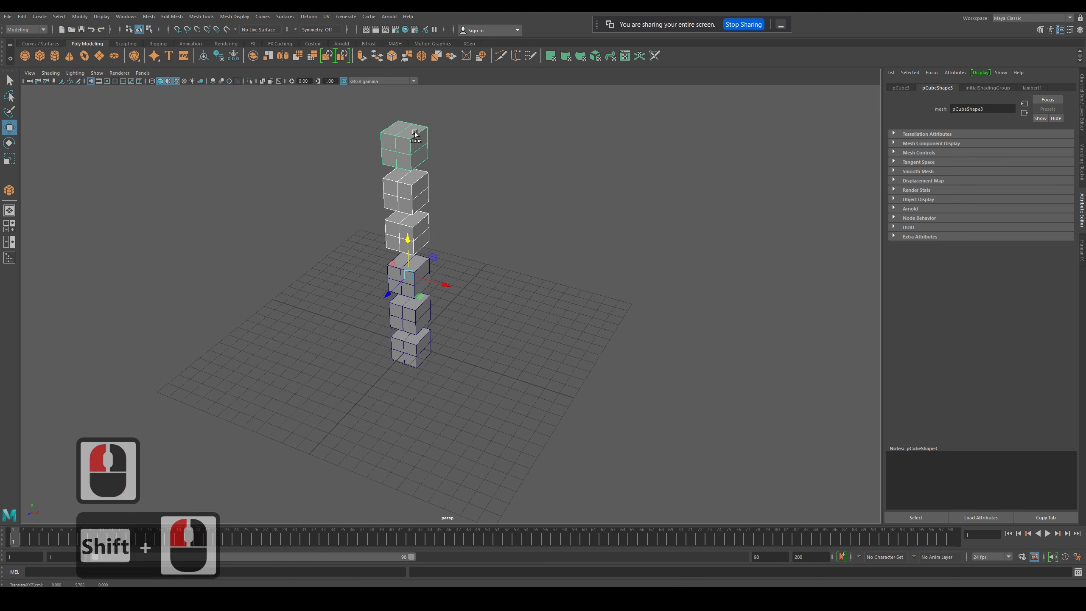
Try cloning the third, fourth and fifth cubes of the column sideways along X, and delete the clones
click(407, 277)
click(406, 274)
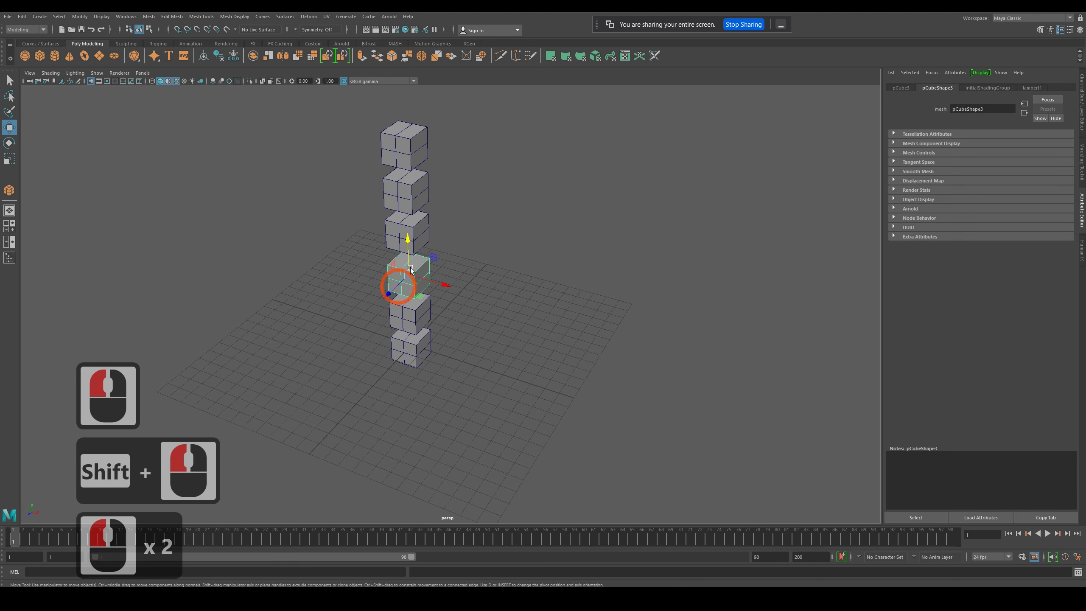
shift+click(402, 193)
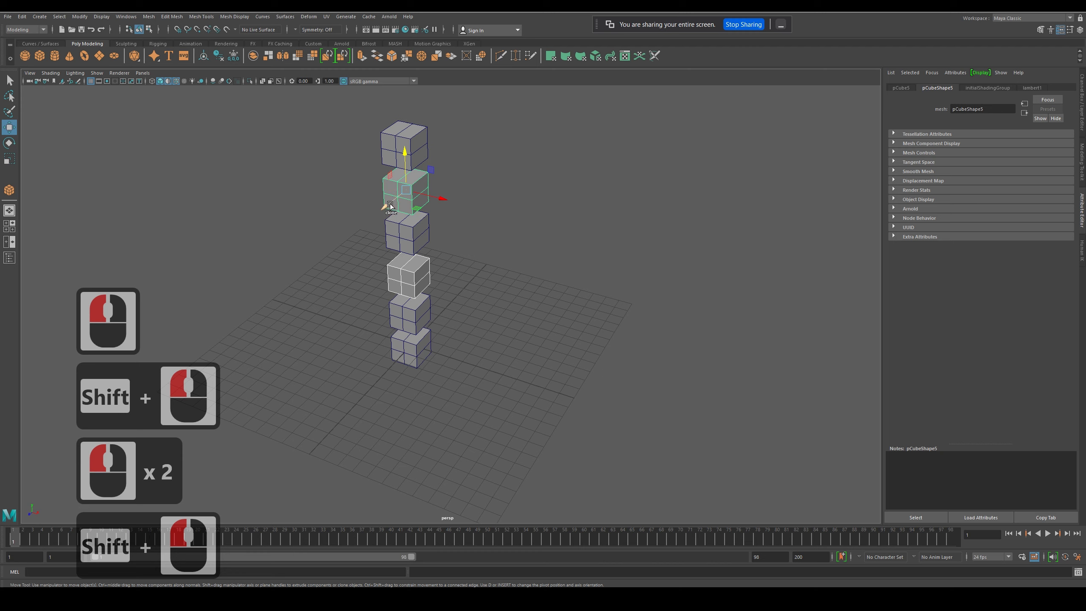
shift+click(401, 194)
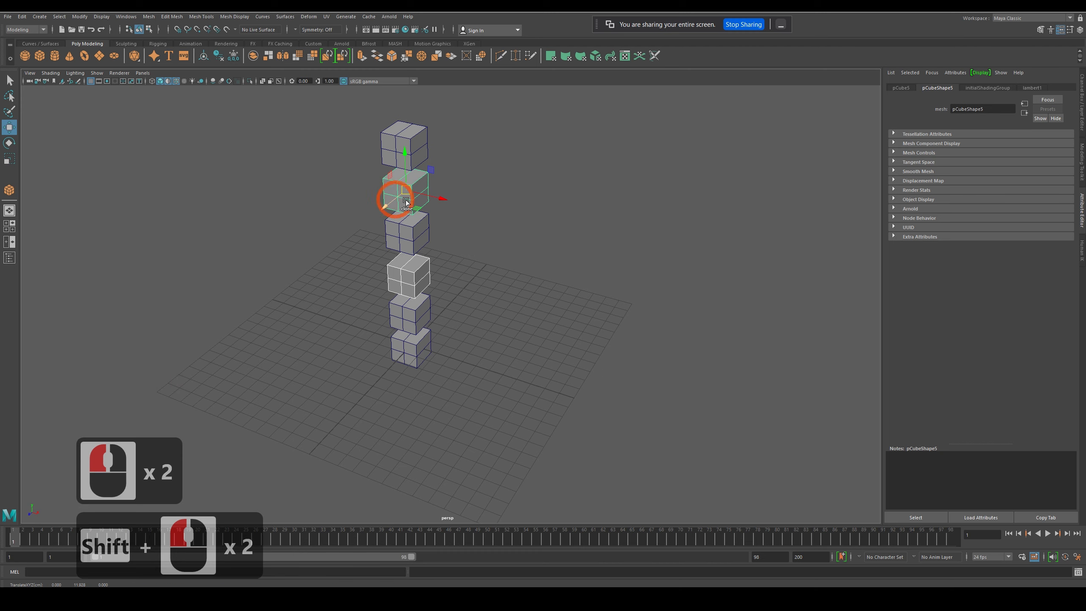
shift+click(397, 226)
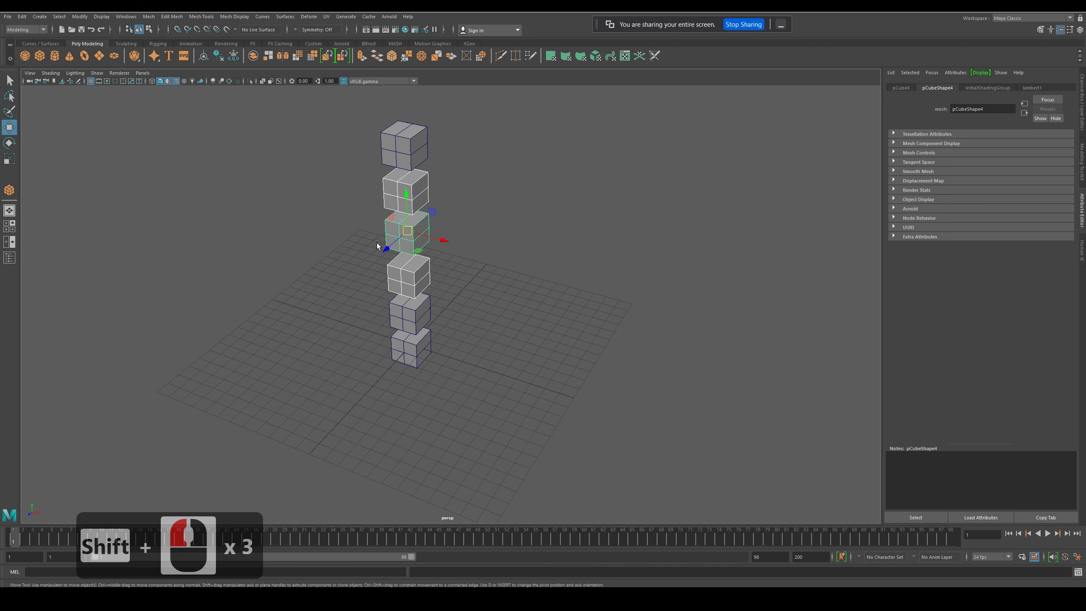
shift+click(387, 263)
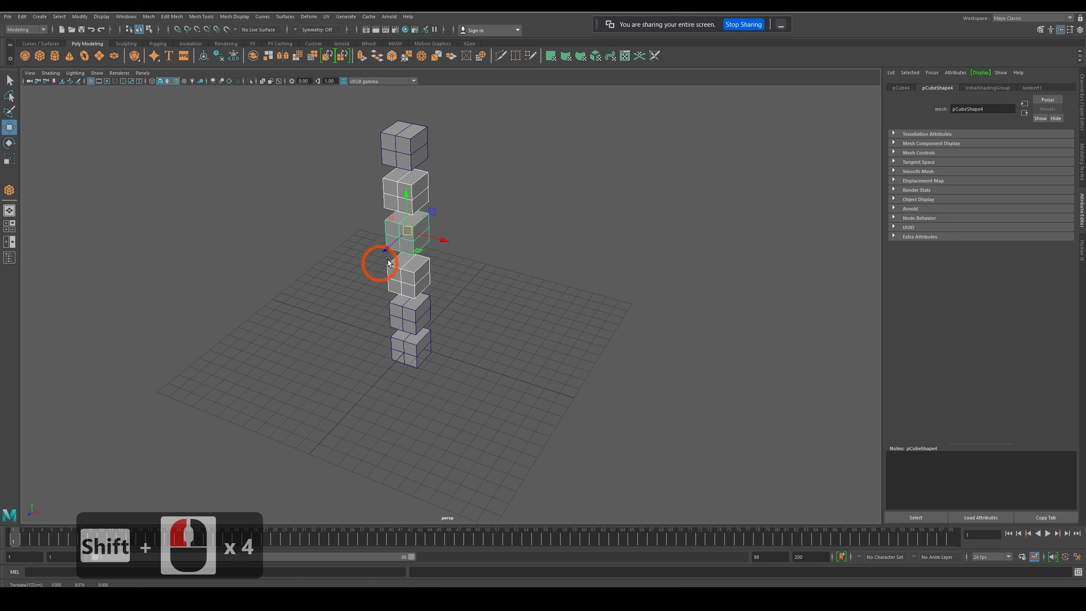
shift+click(405, 247)
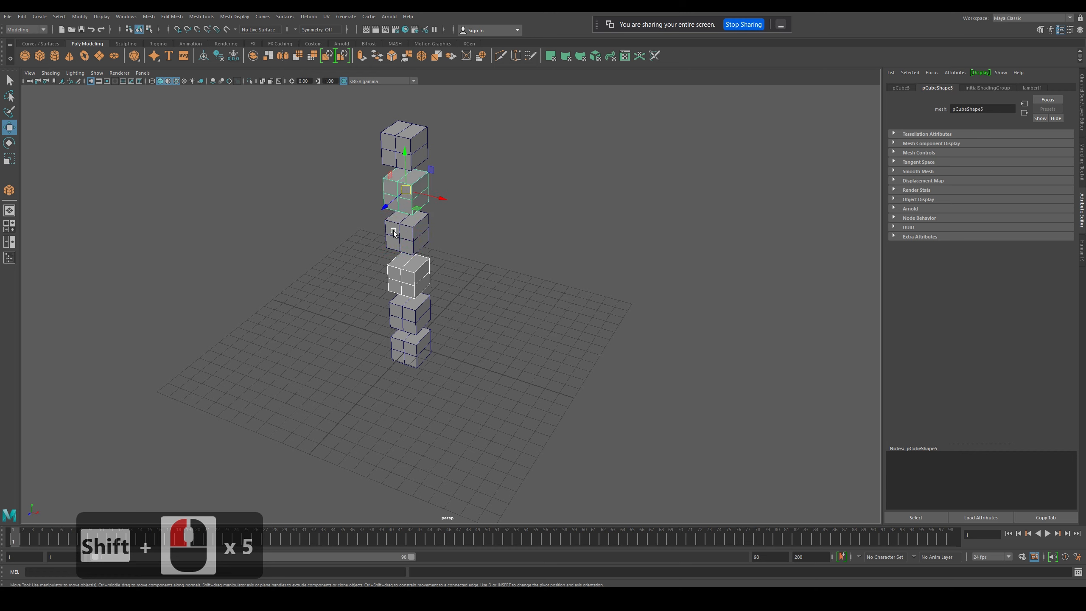
shift+click(404, 241)
shift+drag(442, 240, 500, 256)
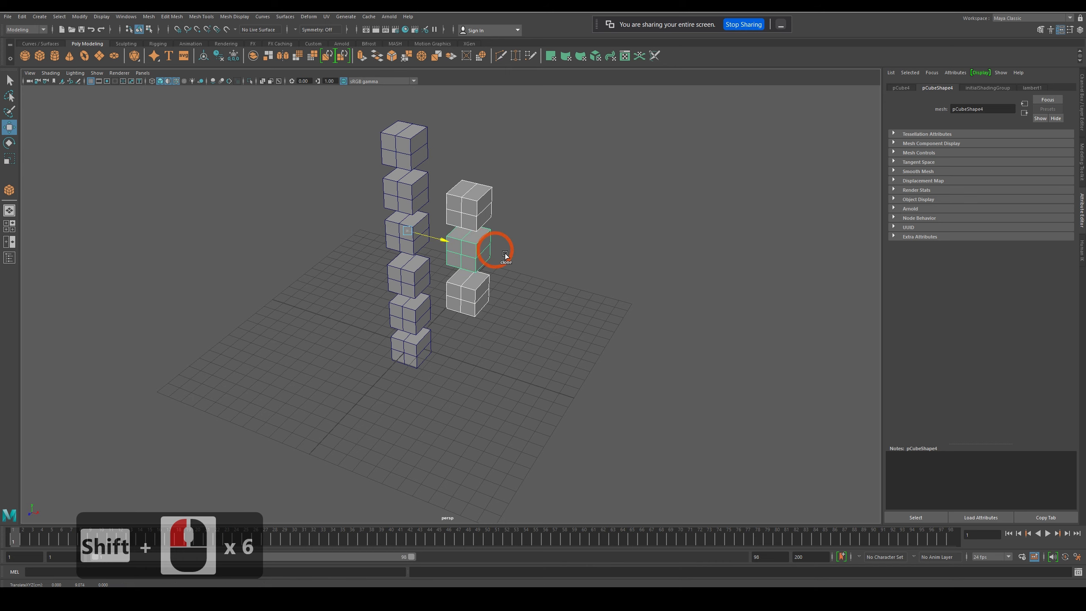
key(Delete)
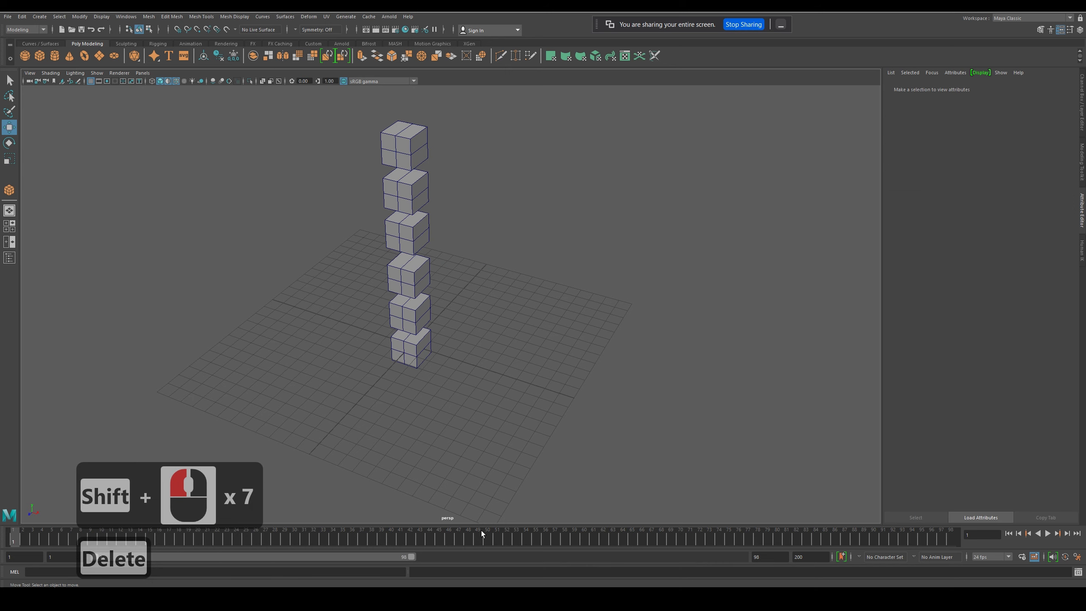
Select the three uppermost cubes of the column and clone them sideways along X
scroll(327, 417, up, 3)
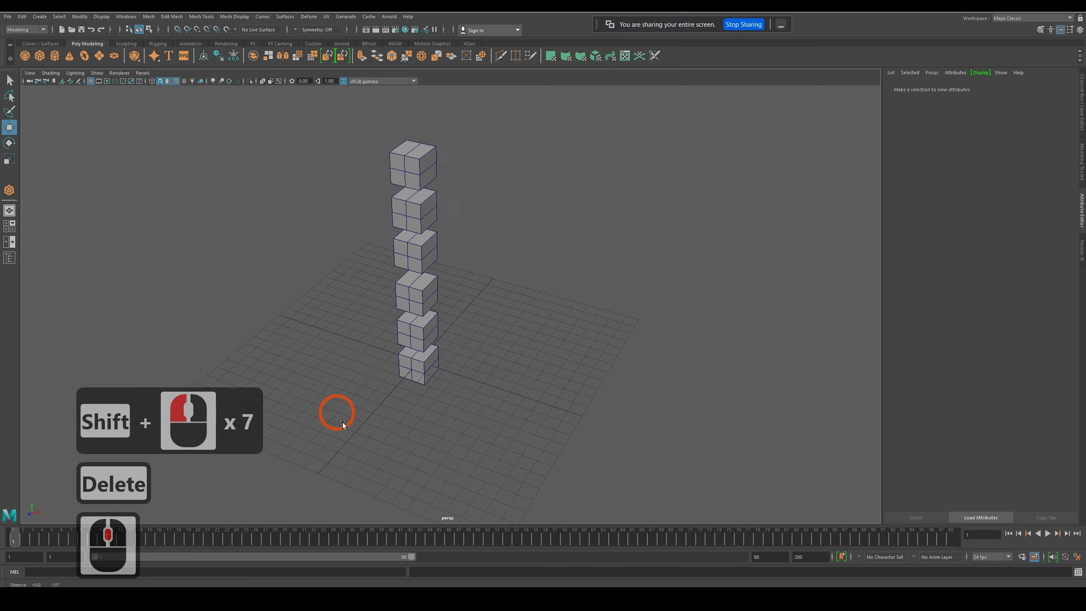
alt+middle_drag(334, 413, 349, 407)
drag(369, 122, 444, 259)
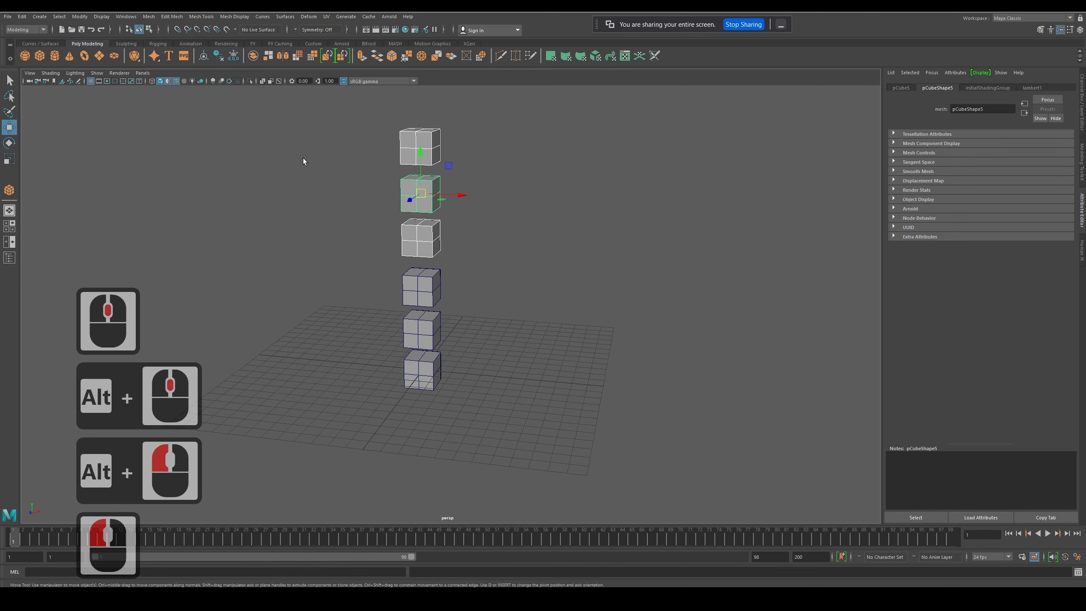
mouse_move(456, 199)
shift+mouse_down()
mouse_move(528, 200)
mouse_move(538, 176)
mouse_move(526, 167)
mouse_move(565, 202)
mouse_move(541, 146)
mouse_move(567, 190)
shift+mouse_up()
Try rotating the three cloned cubes with the Rotate tool, and undo the rotations
click(9, 143)
key(ctrl+z)
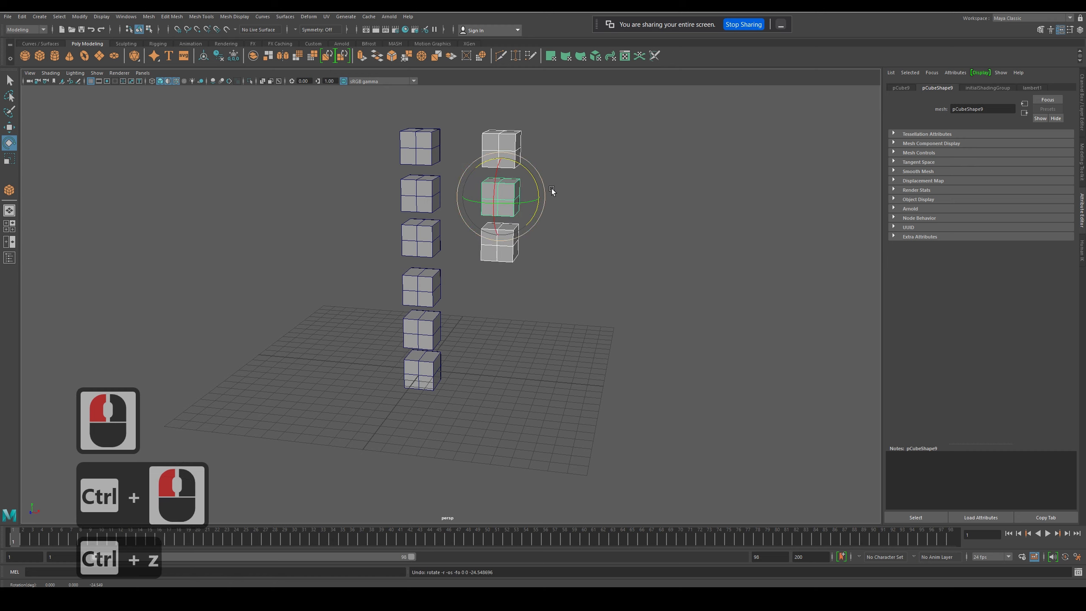
mouse_move(553, 189)
ctrl+mouse_down()
mouse_move(536, 189)
mouse_move(553, 208)
mouse_move(538, 170)
mouse_move(553, 185)
ctrl+mouse_up()
key(ctrl+z)
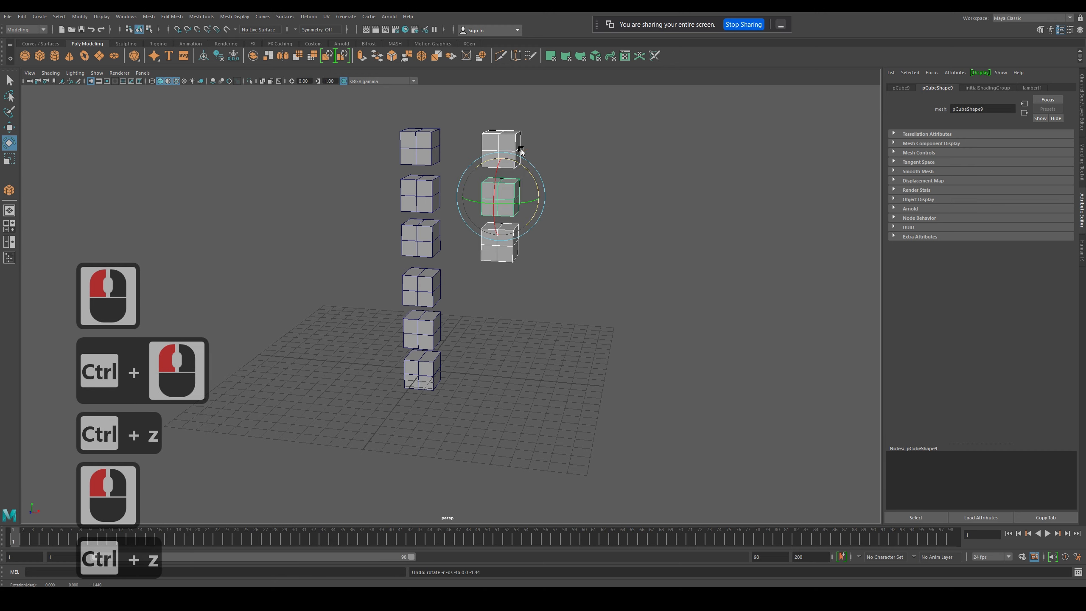
Move the three cloned cubes individually along X so they form a diagonal descending away from the column's top
click(504, 149)
click(508, 151)
right_click(511, 155)
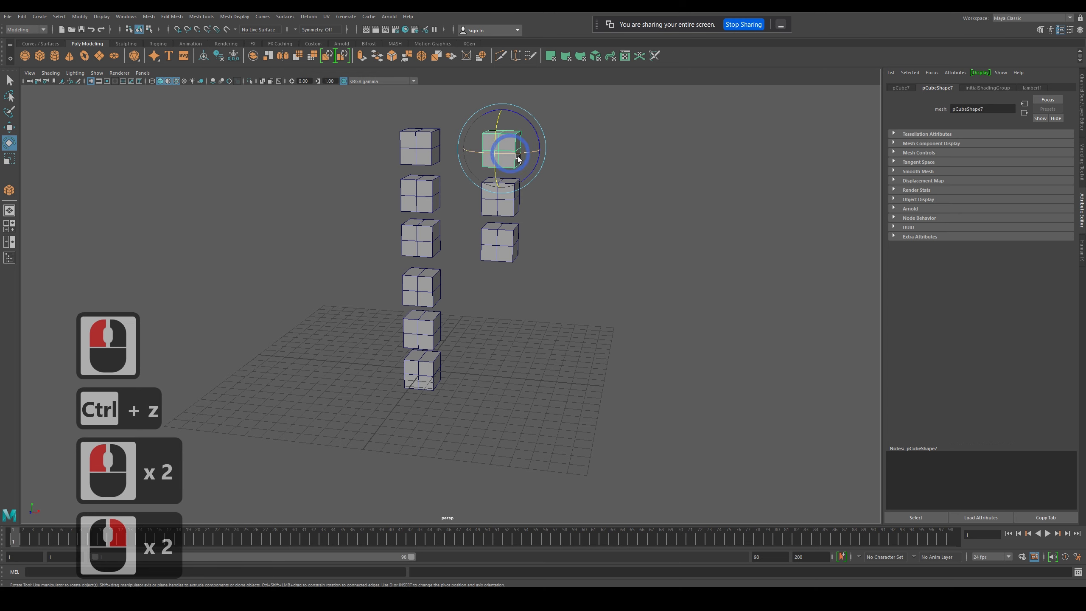
click(9, 127)
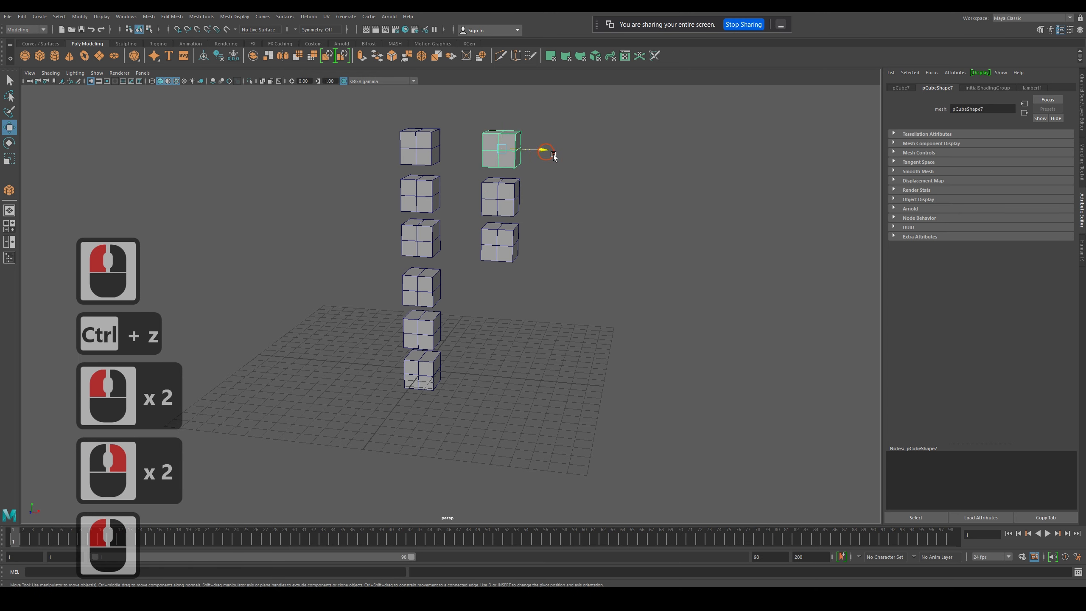
drag(553, 154, 522, 146)
click(501, 197)
drag(543, 199, 569, 247)
click(530, 239)
click(499, 242)
click(482, 248)
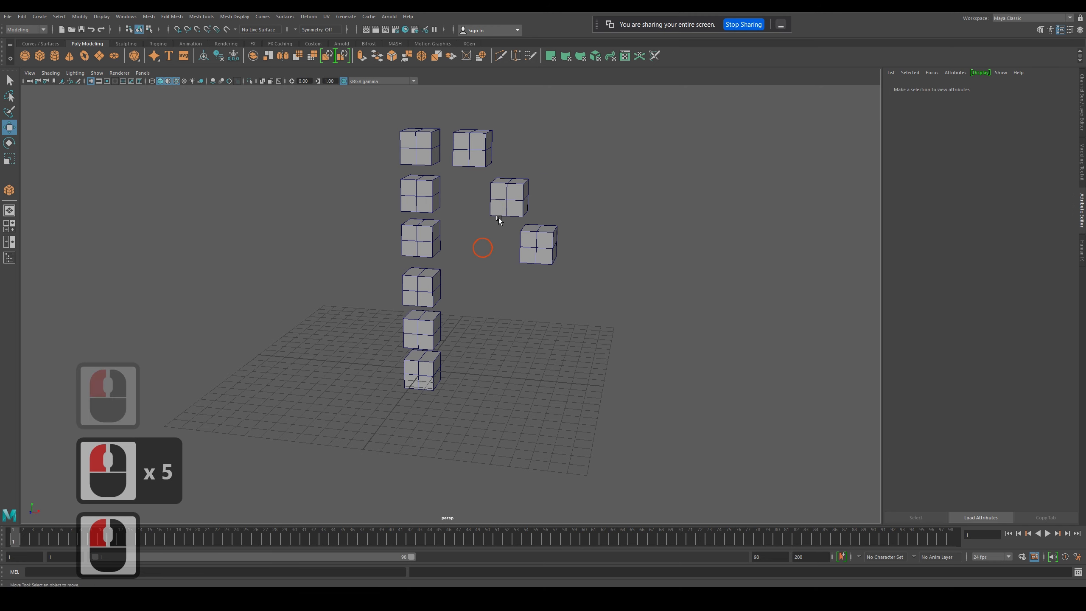
Select all six cubes of the column and clone it along X to the far side of the diagonal
click(462, 109)
click(380, 82)
click(436, 427)
click(283, 315)
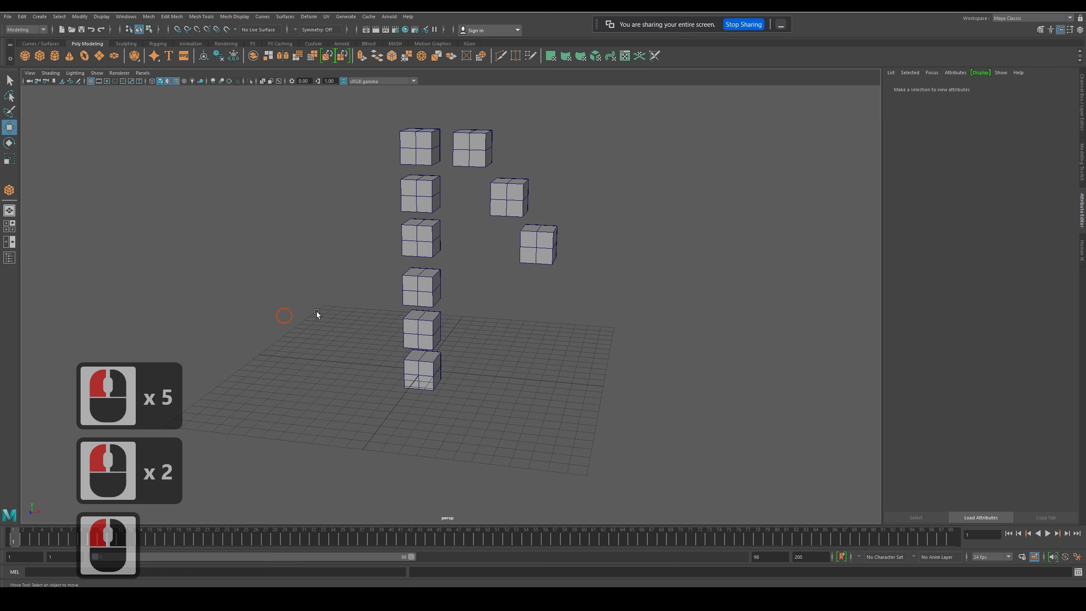
drag(351, 145, 425, 422)
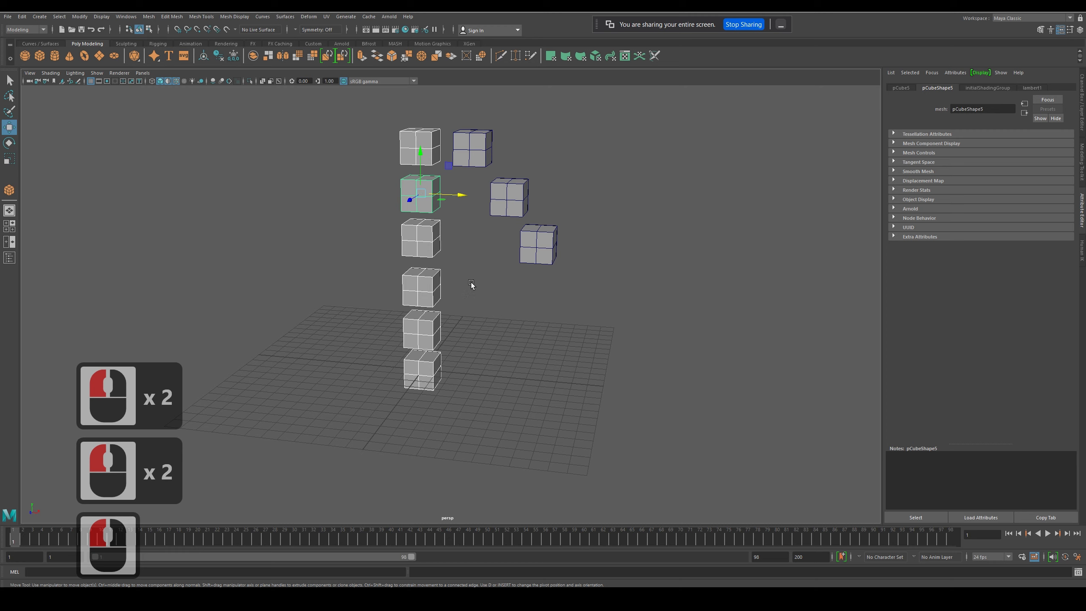
shift+drag(456, 195, 739, 243)
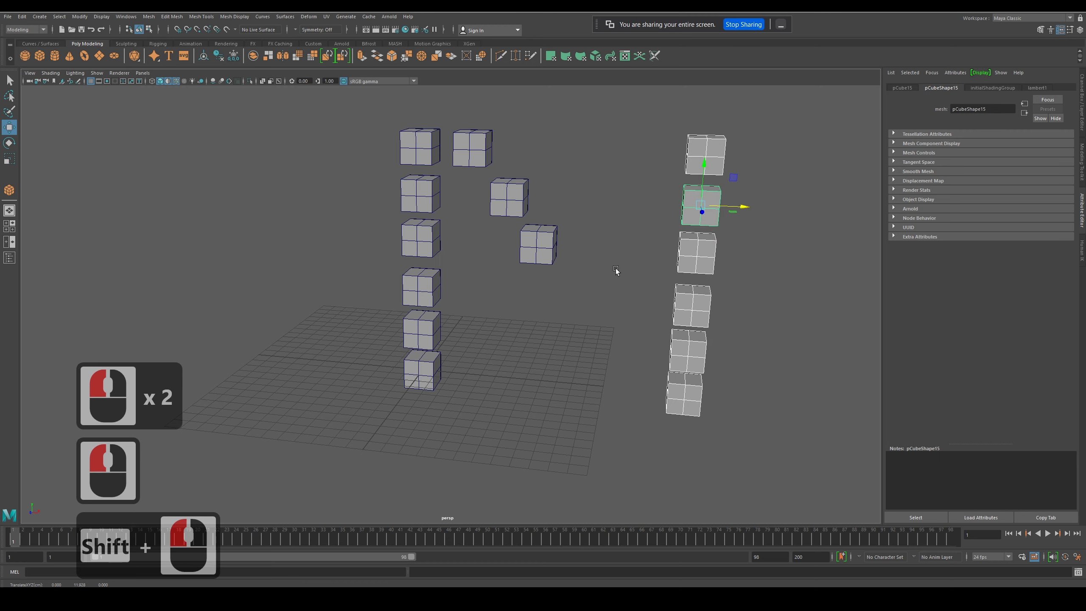
Clone the second column's top cube three times diagonally downward and inward to meet the first diagonal
click(616, 268)
click(725, 144)
shift+drag(738, 126, 592, 268)
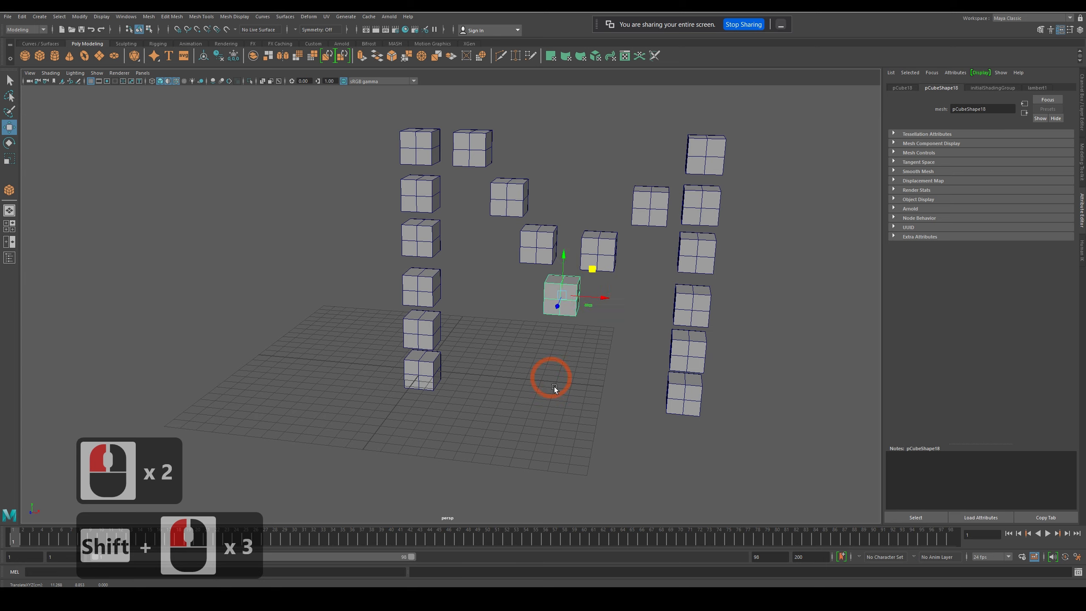